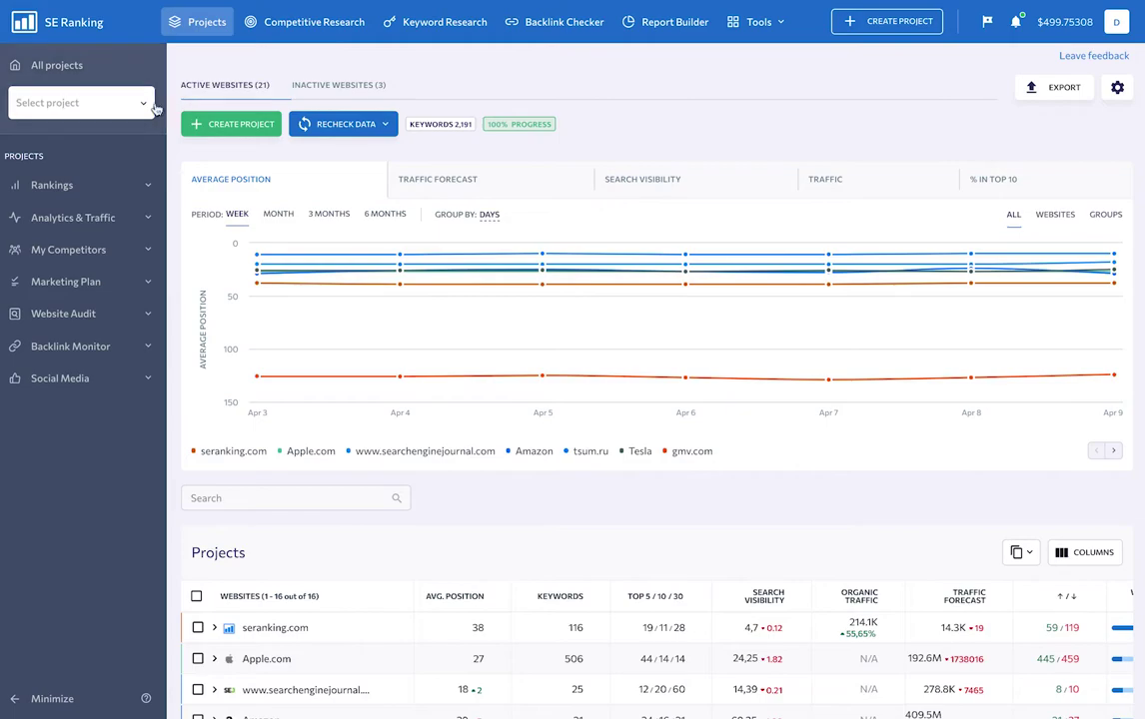
Display the Website Audit sections available for the Apple.com project in the project selector.
left_click(150, 108)
mouse_move(135, 195)
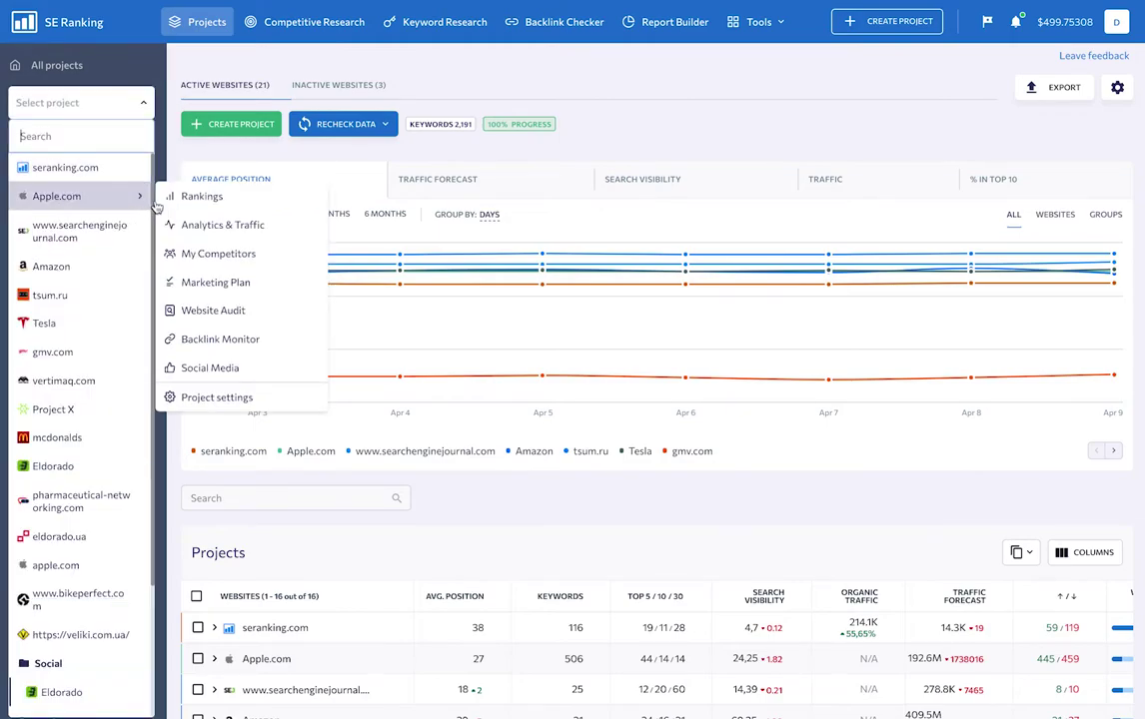
mouse_move(199, 282)
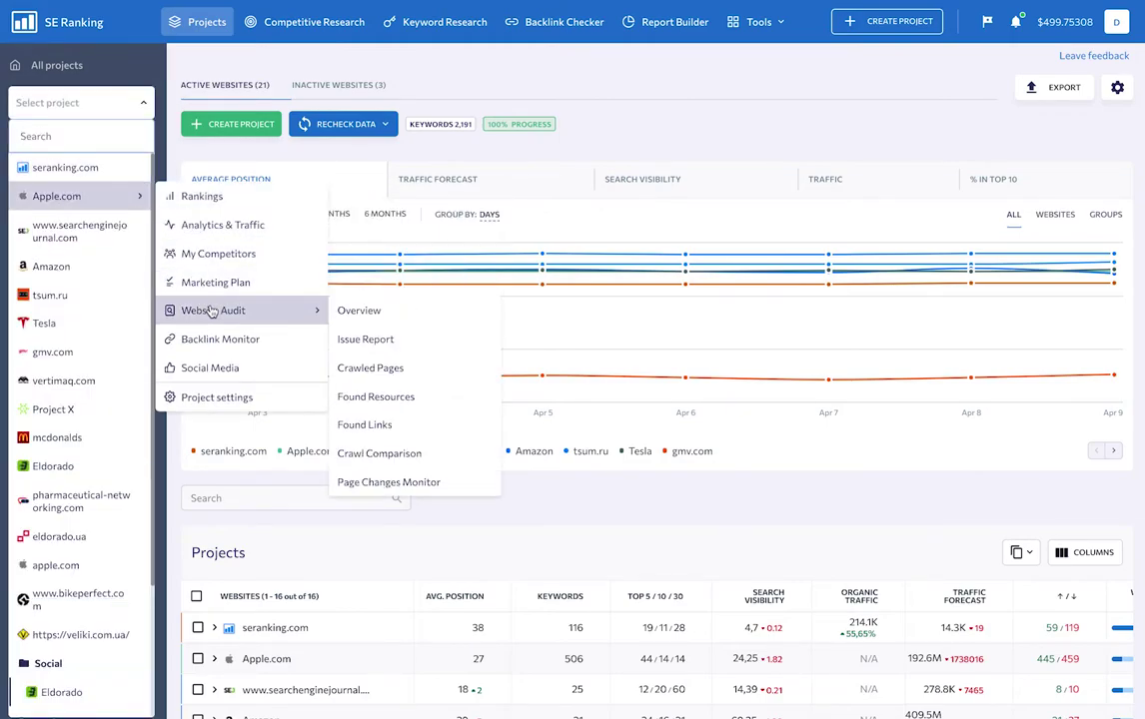
Open the Website Audit of the Apple.com project from its row in the projects table.
scroll(569, 139, "down", 1)
scroll(571, 139, "down", 4)
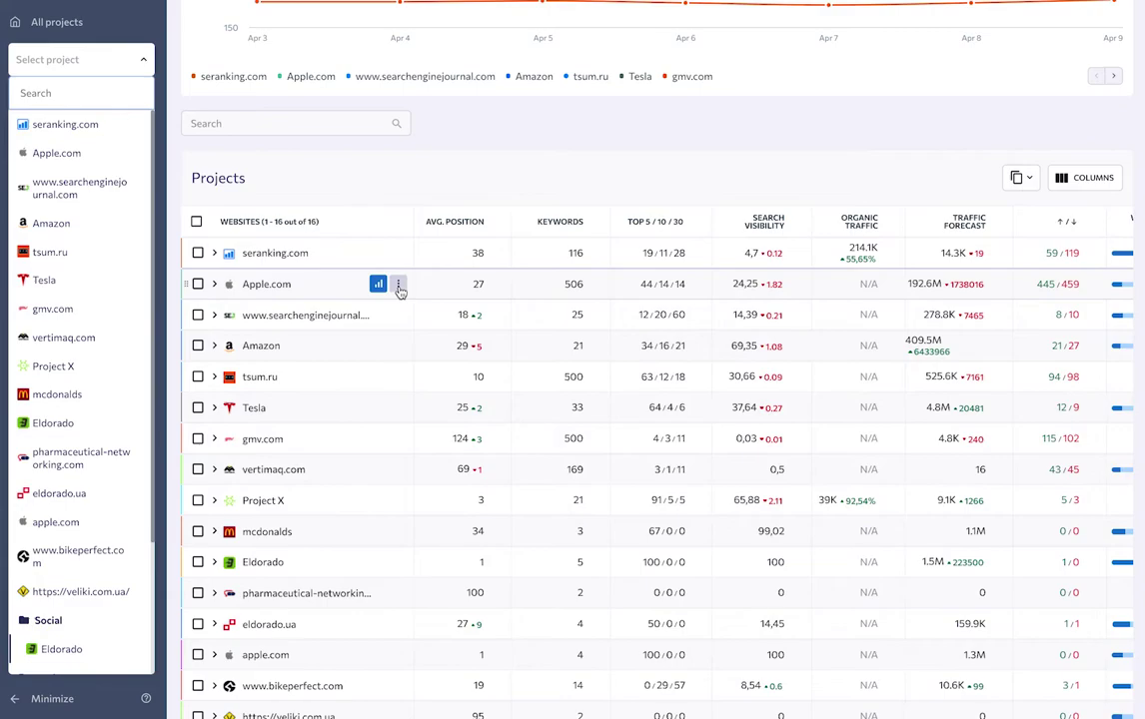
left_click(399, 286)
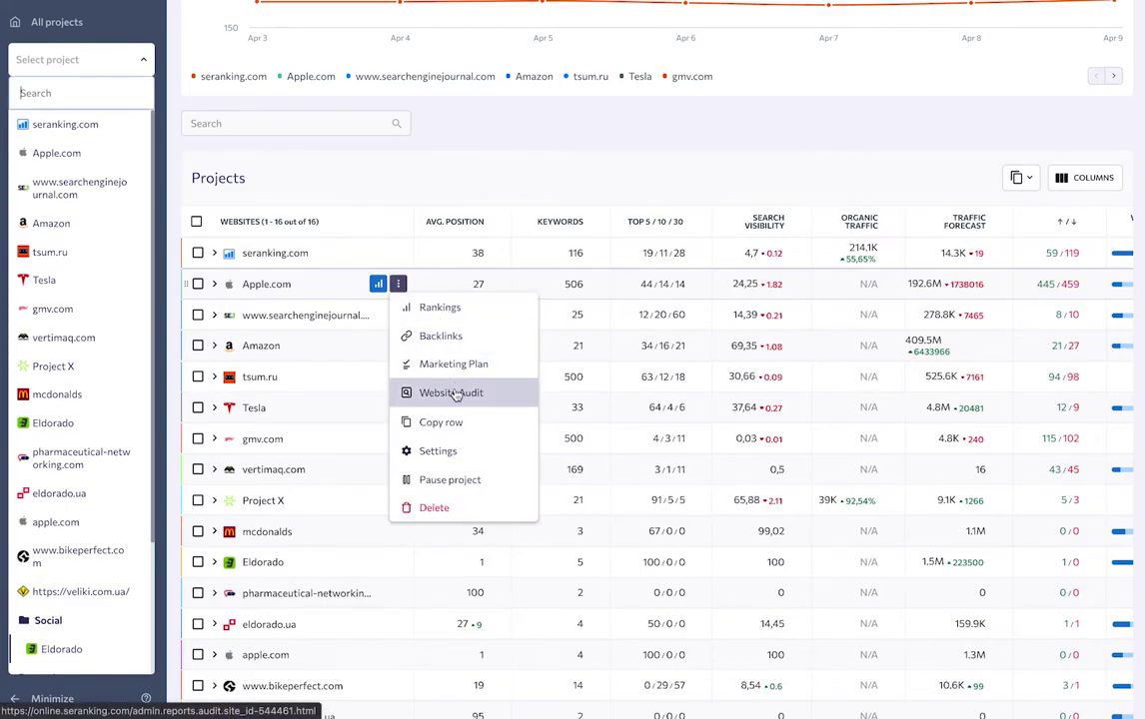
left_click(453, 393)
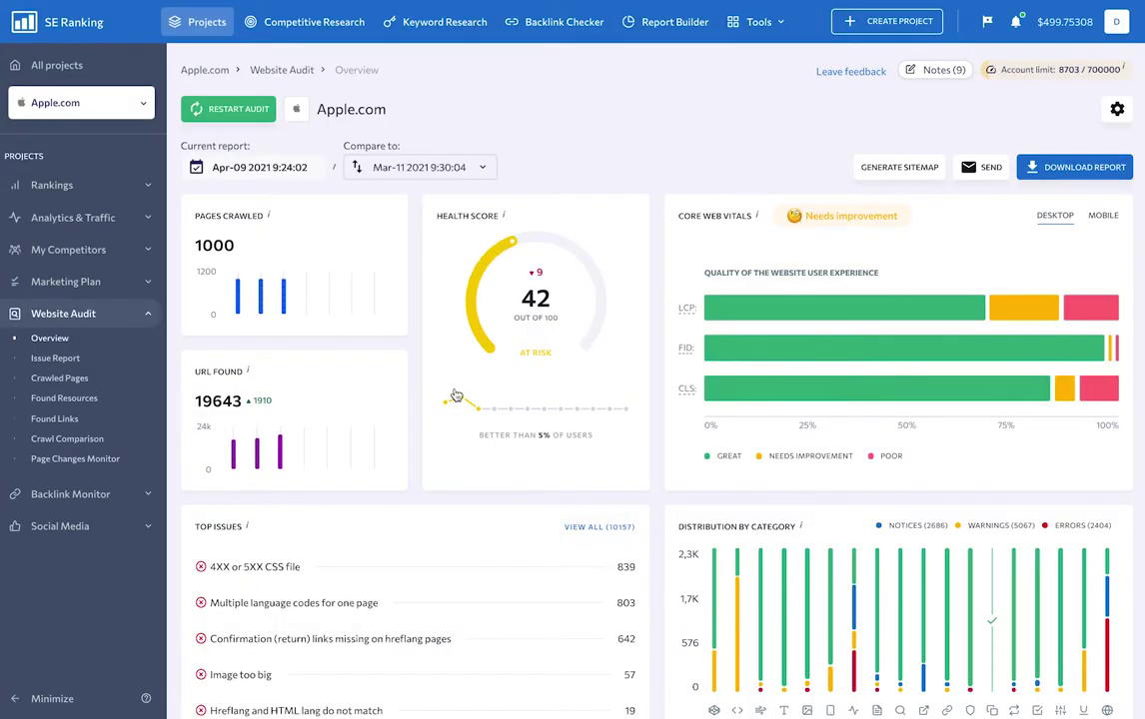
Restart the website audit for Apple.com and confirm its launch.
scroll(667, 168, "down", 2)
scroll(667, 168, "down", 6)
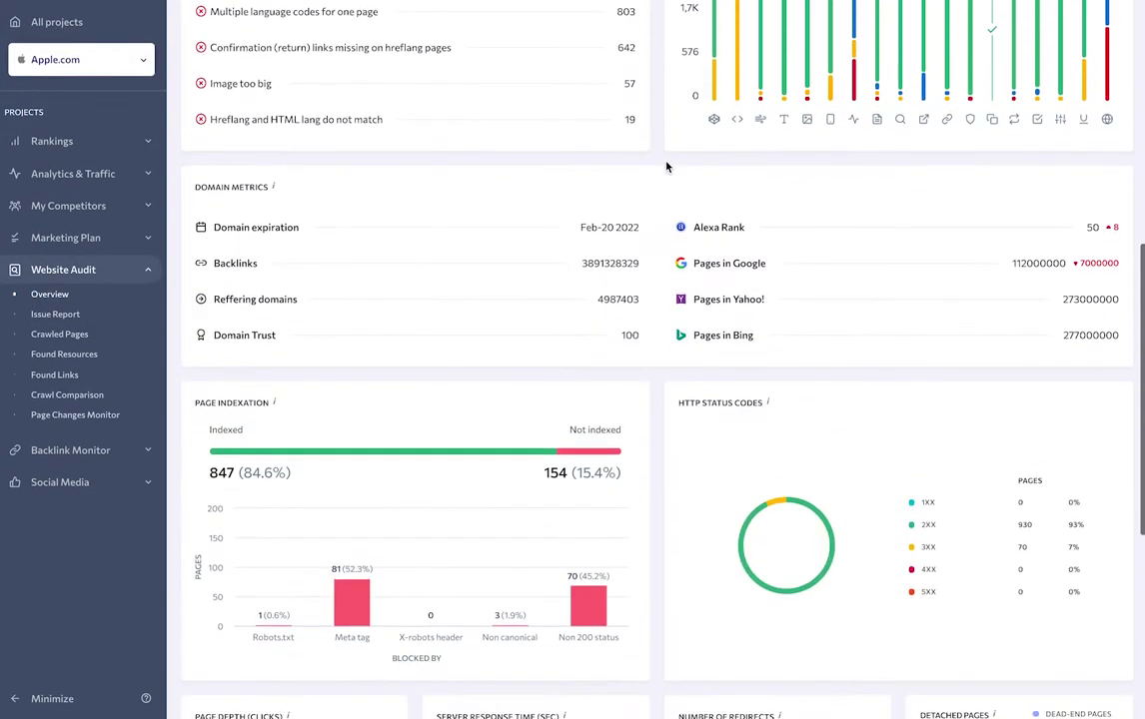
scroll(668, 168, "up", 8)
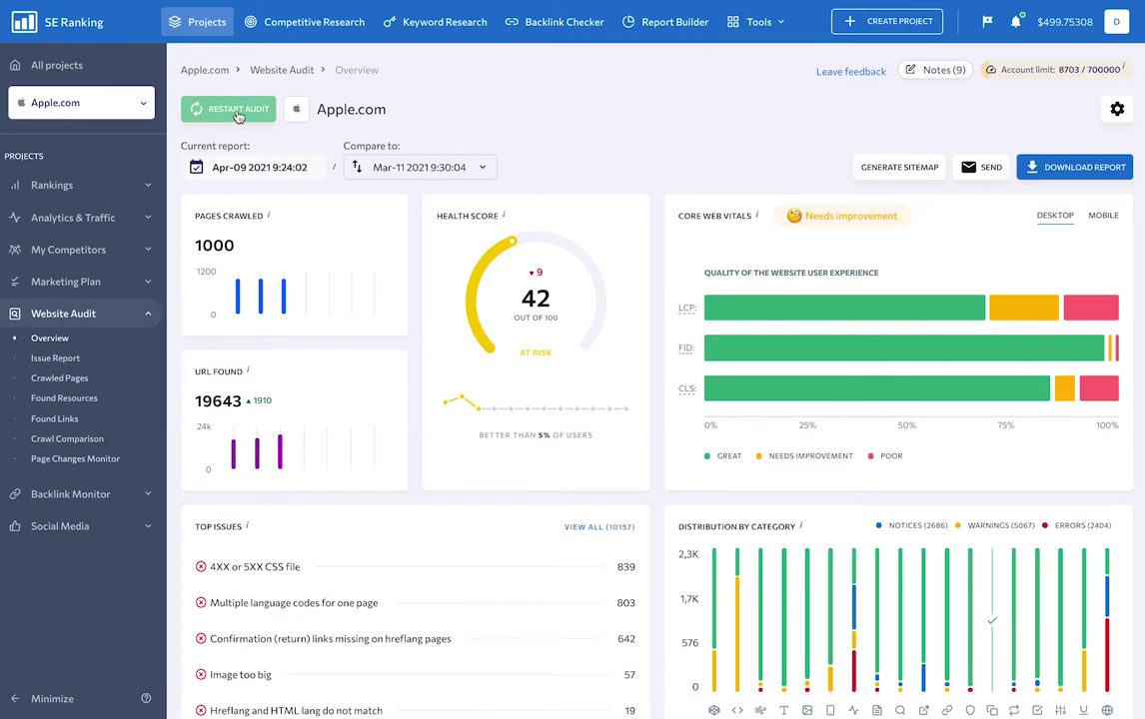
left_click(238, 112)
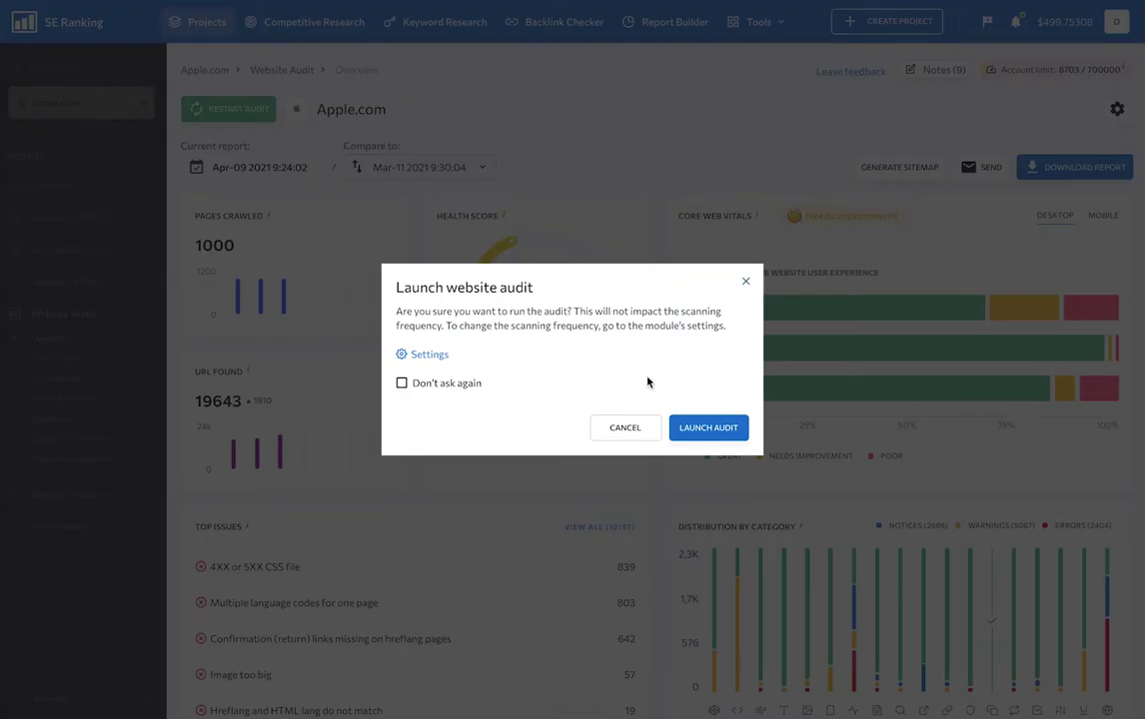
left_click(699, 427)
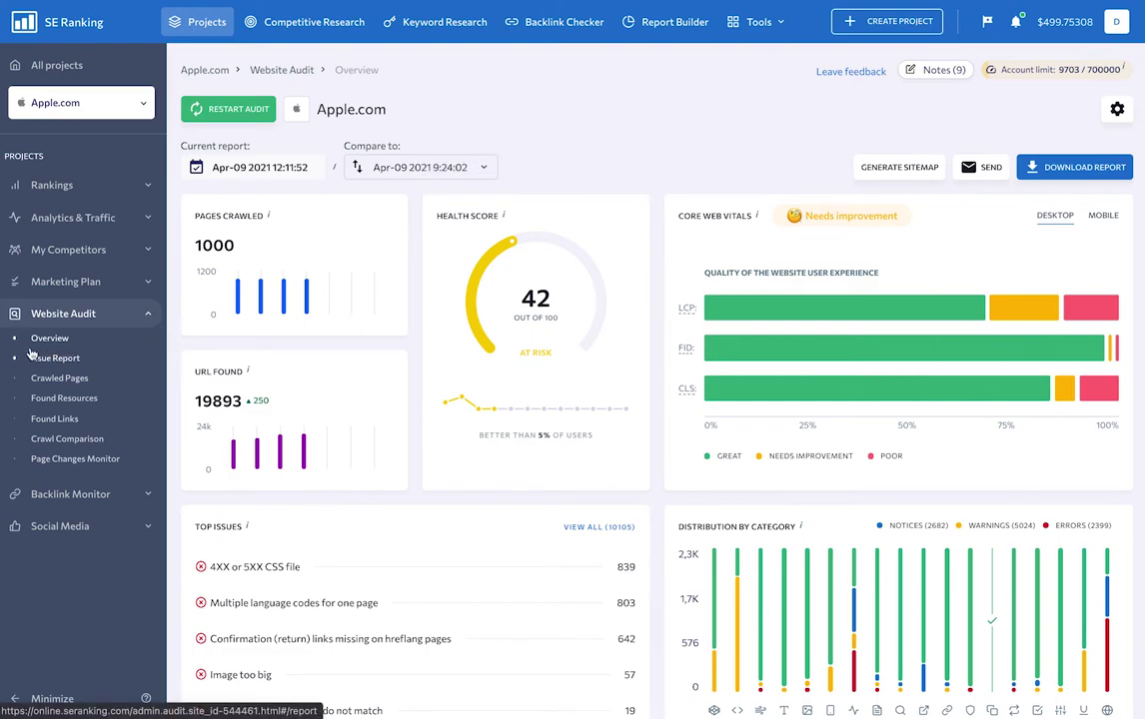
Look through the new audit's overview and examine the pages crawled, URLs found and health score with its explanation.
mouse_move(361, 321)
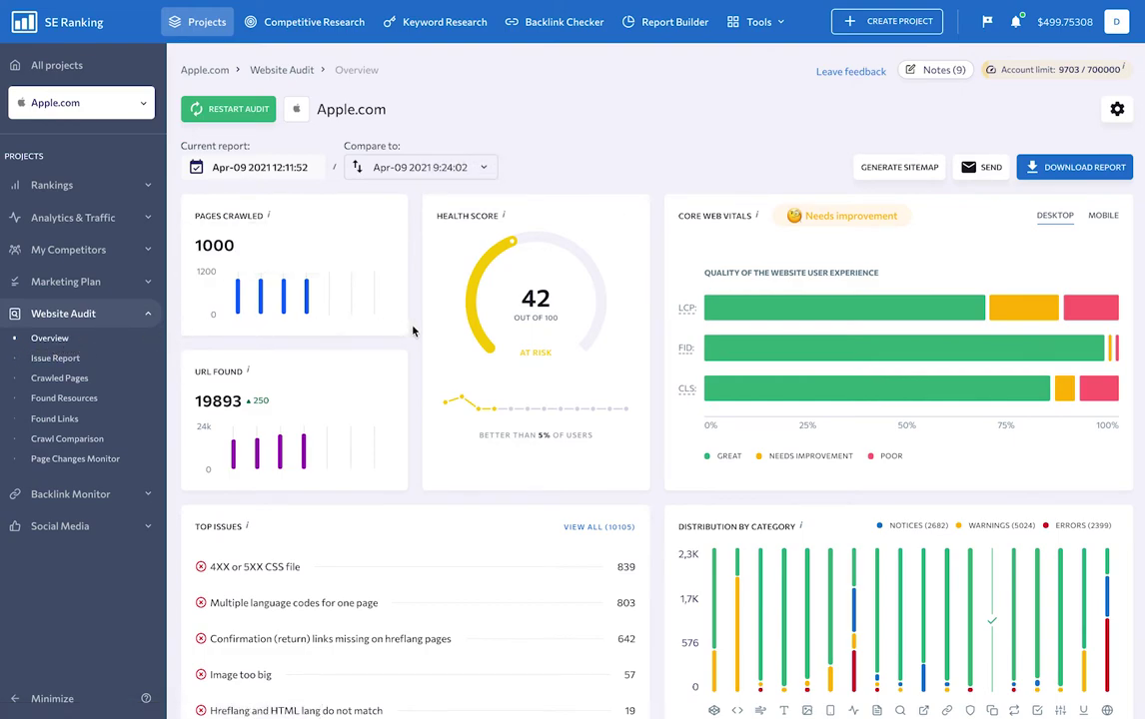
scroll(413, 331, "down", 5)
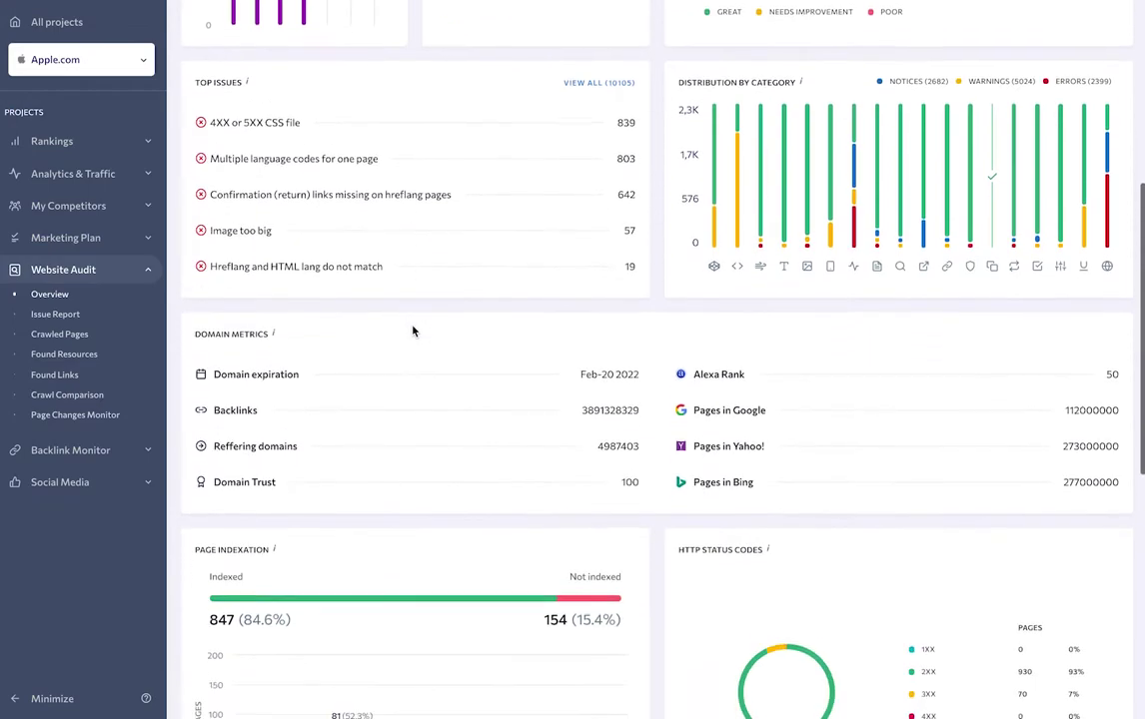
scroll(412, 330, "down", 5)
scroll(412, 330, "up", 1)
scroll(412, 330, "up", 9)
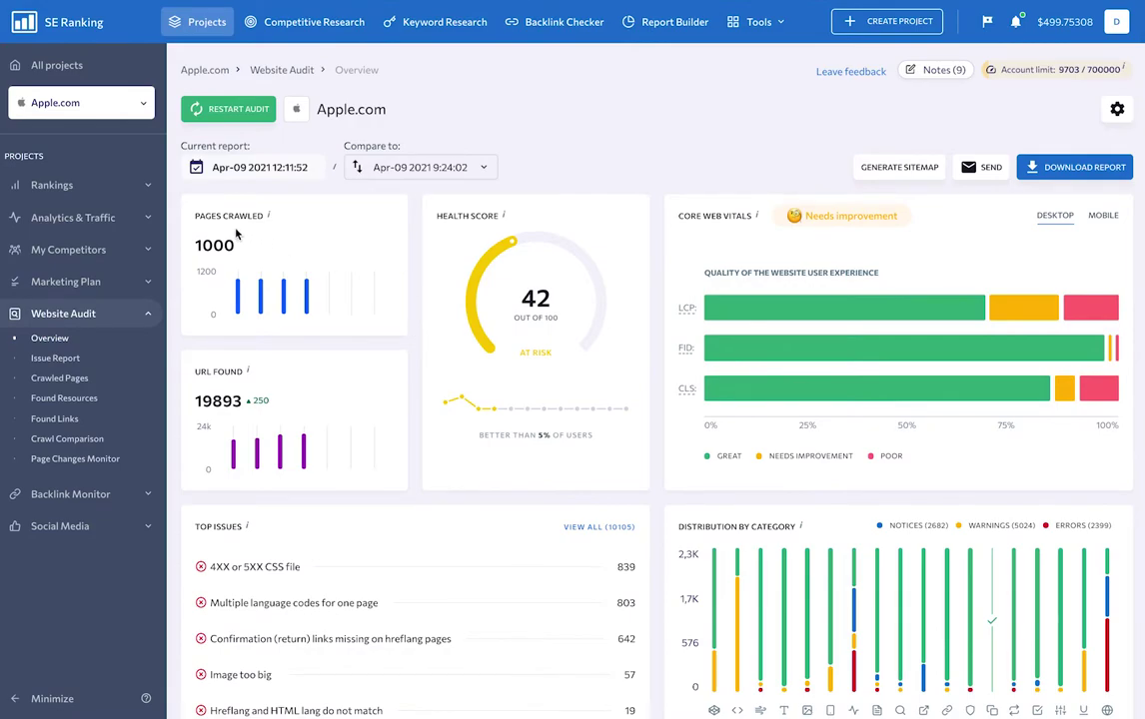
mouse_move(235, 386)
mouse_move(503, 220)
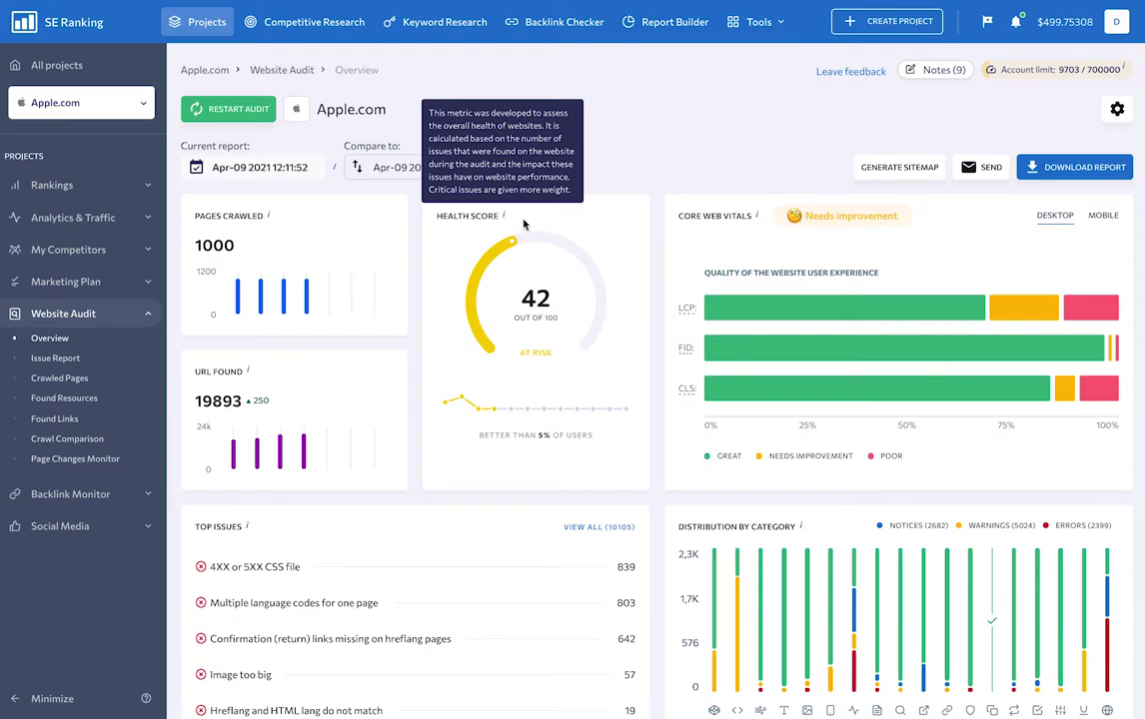
mouse_move(539, 350)
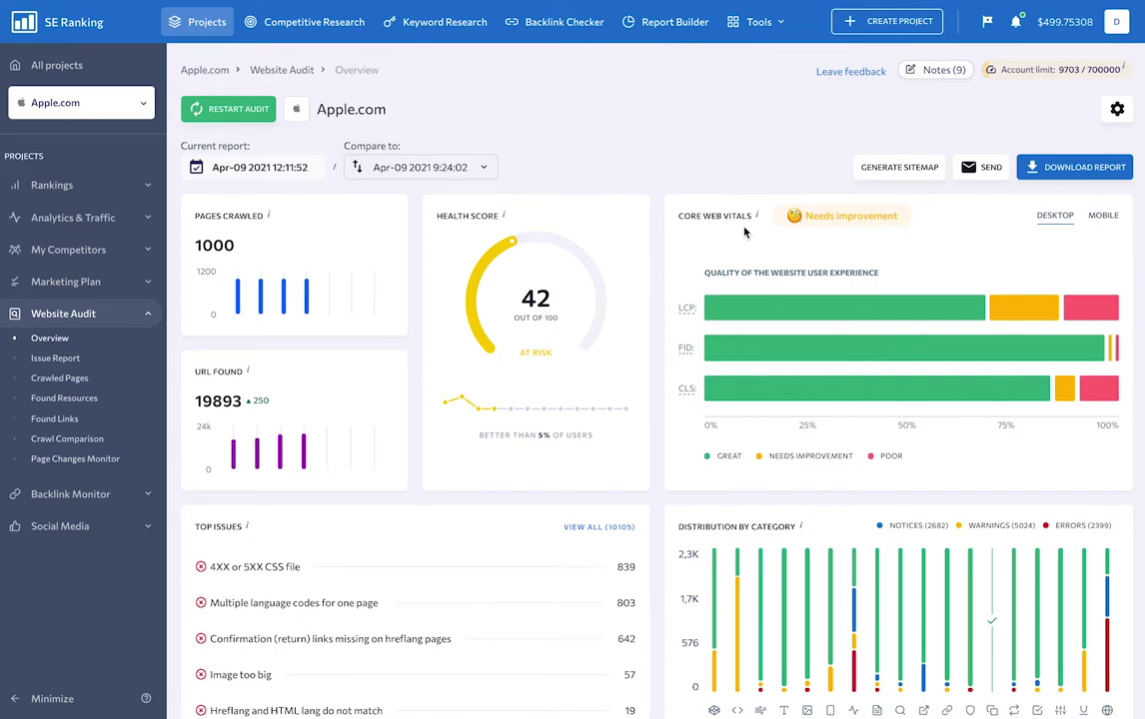
Examine the Core Web Vitals, including LCP and FID, switching to the mobile results and back to desktop.
mouse_move(822, 229)
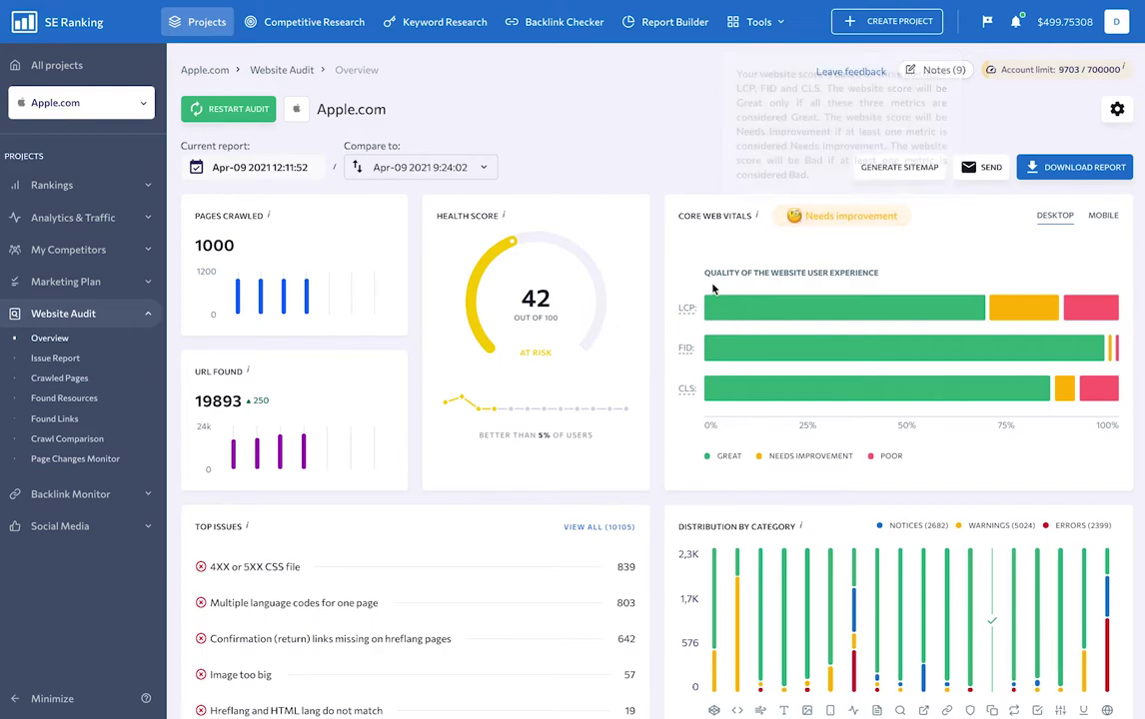
mouse_move(691, 315)
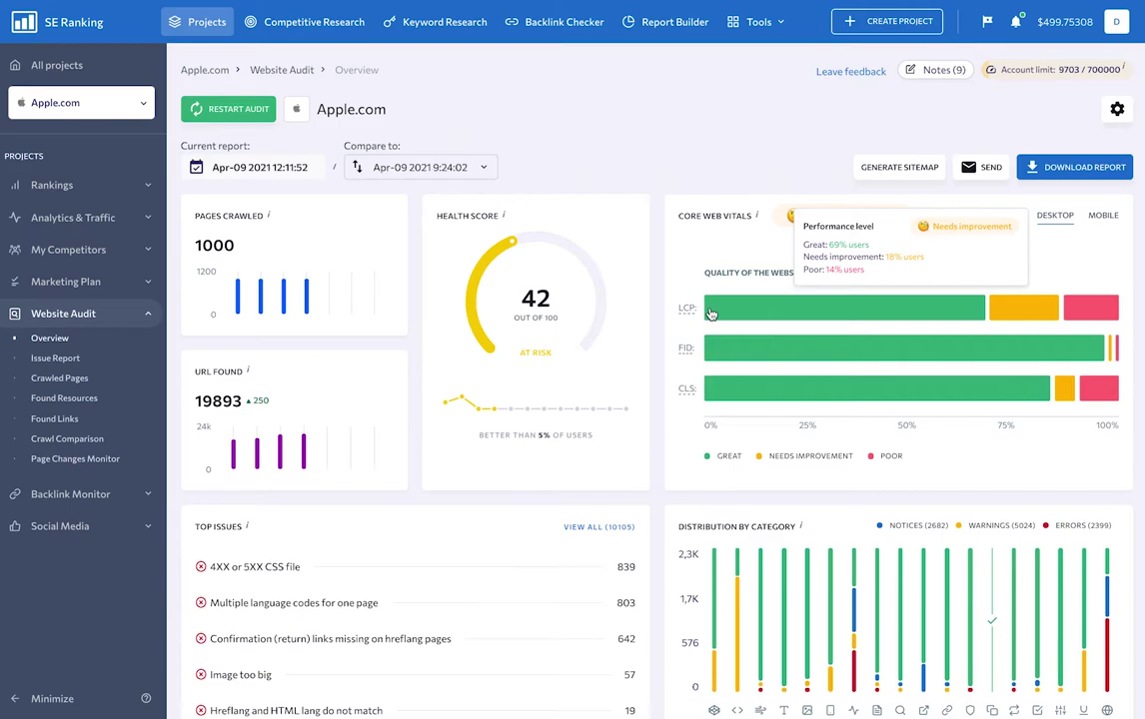
mouse_move(689, 350)
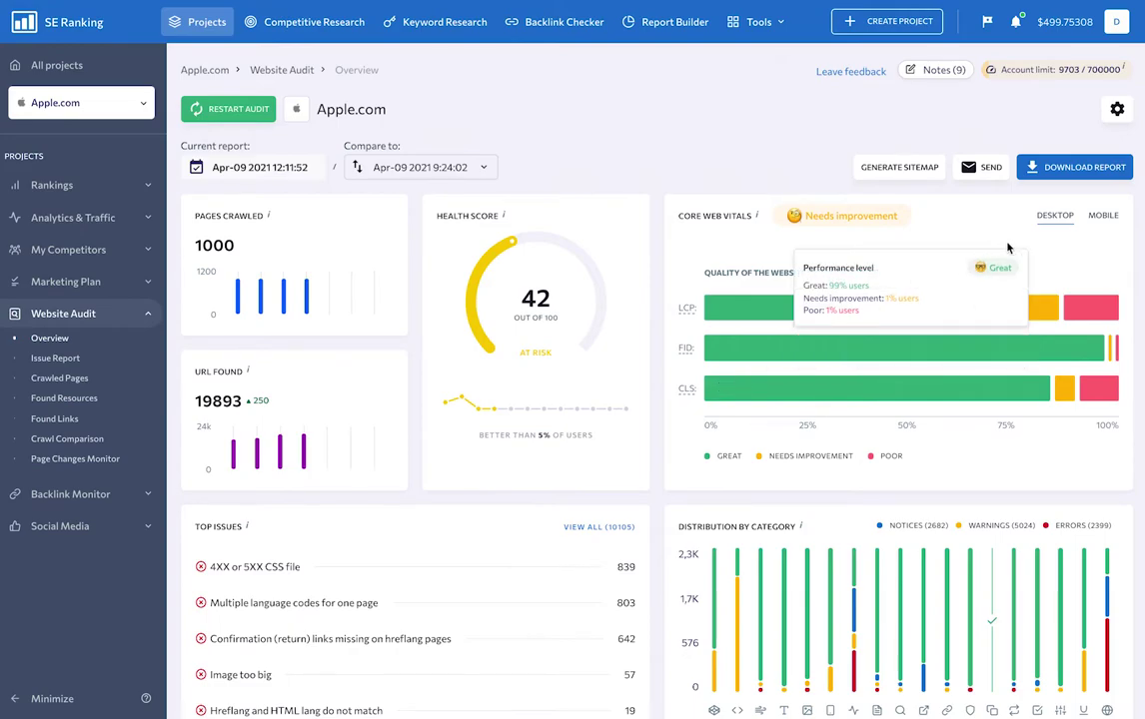
left_click(1102, 217)
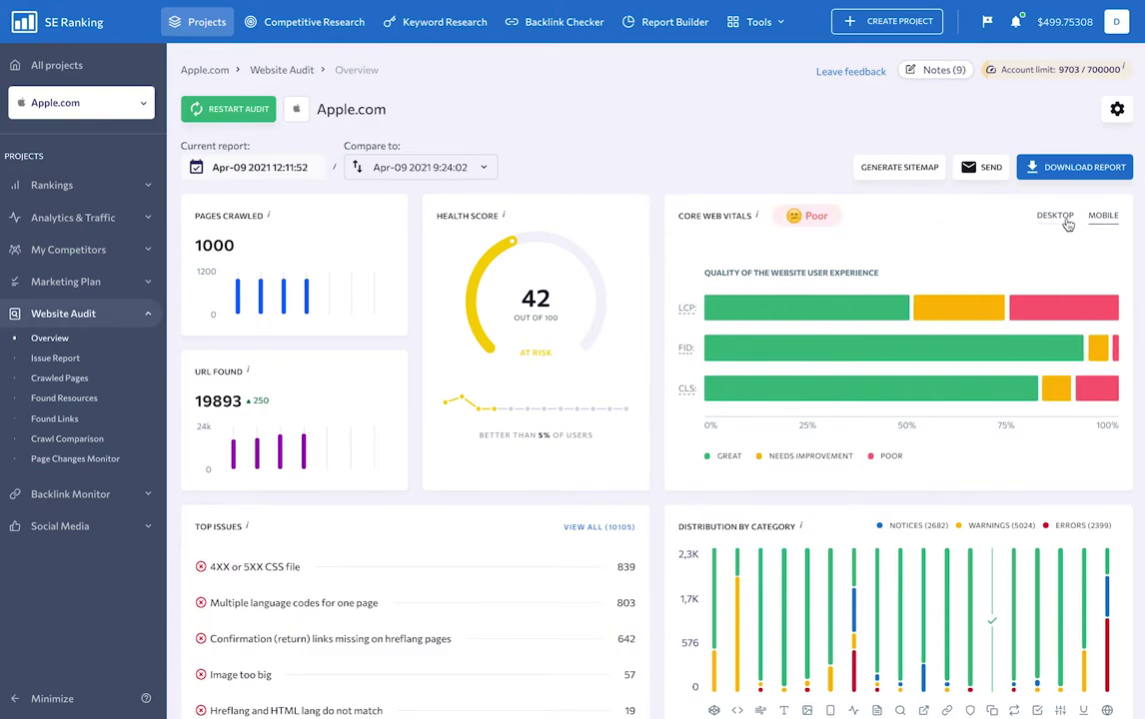
left_click(1055, 215)
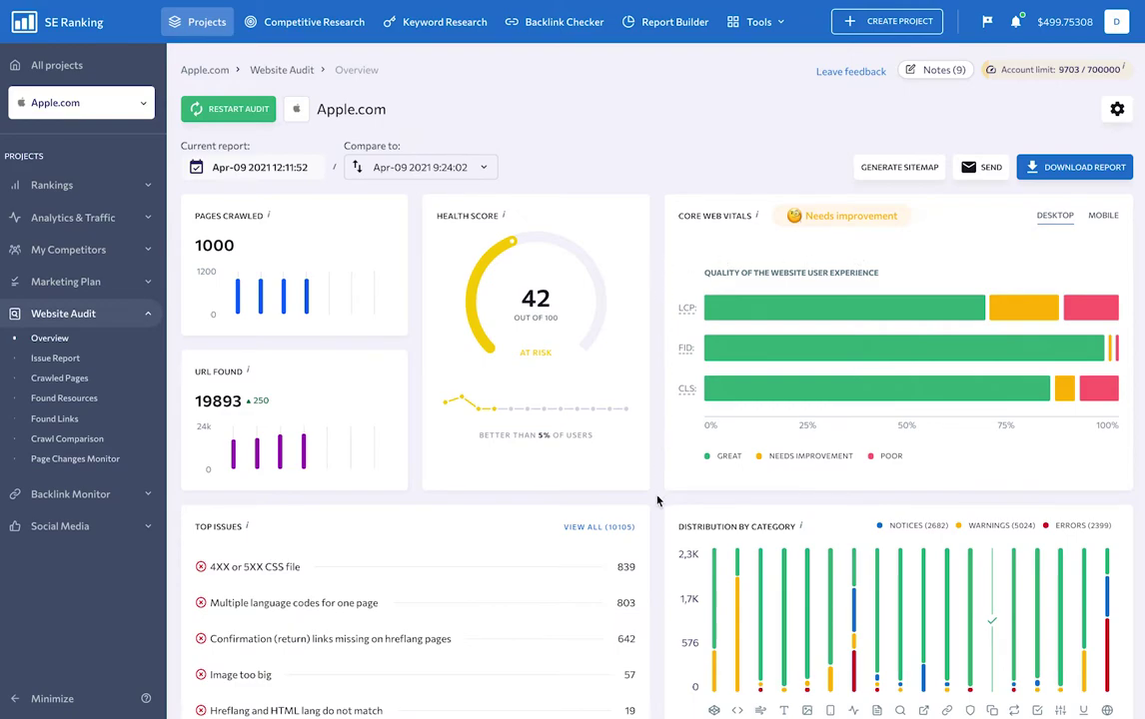
Review the top issues, the issue distribution by category and the domain metrics in the audit overview.
scroll(658, 500, "down", 5)
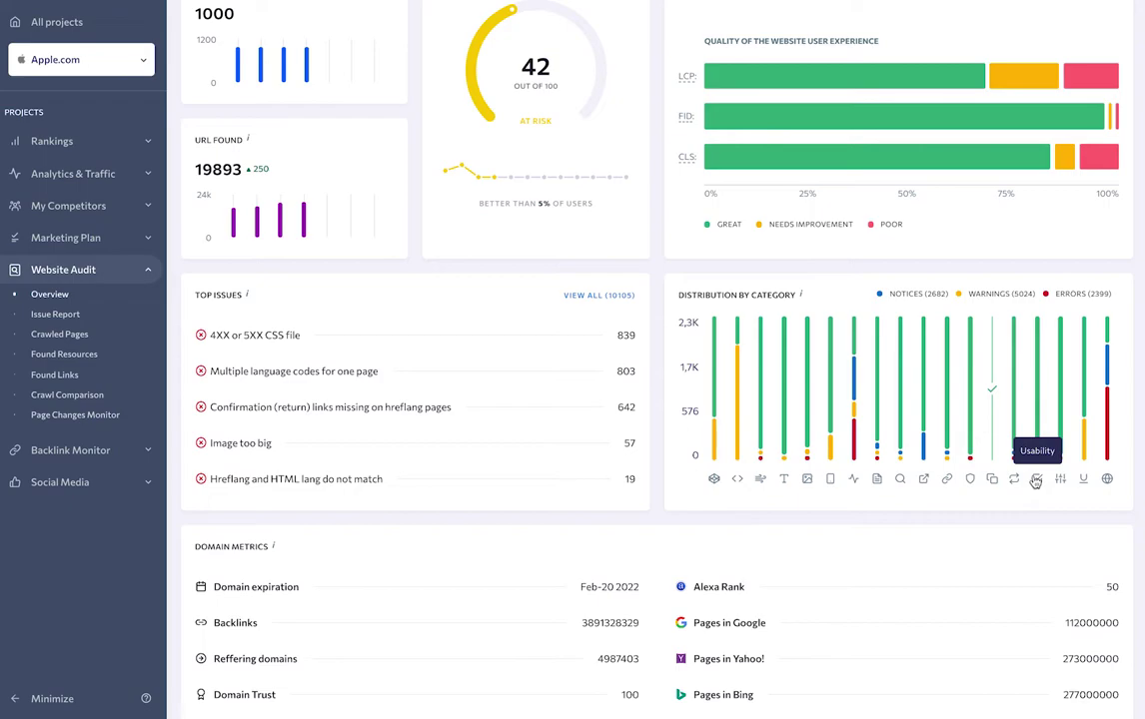
scroll(662, 516, "down", 1)
scroll(662, 517, "down", 3)
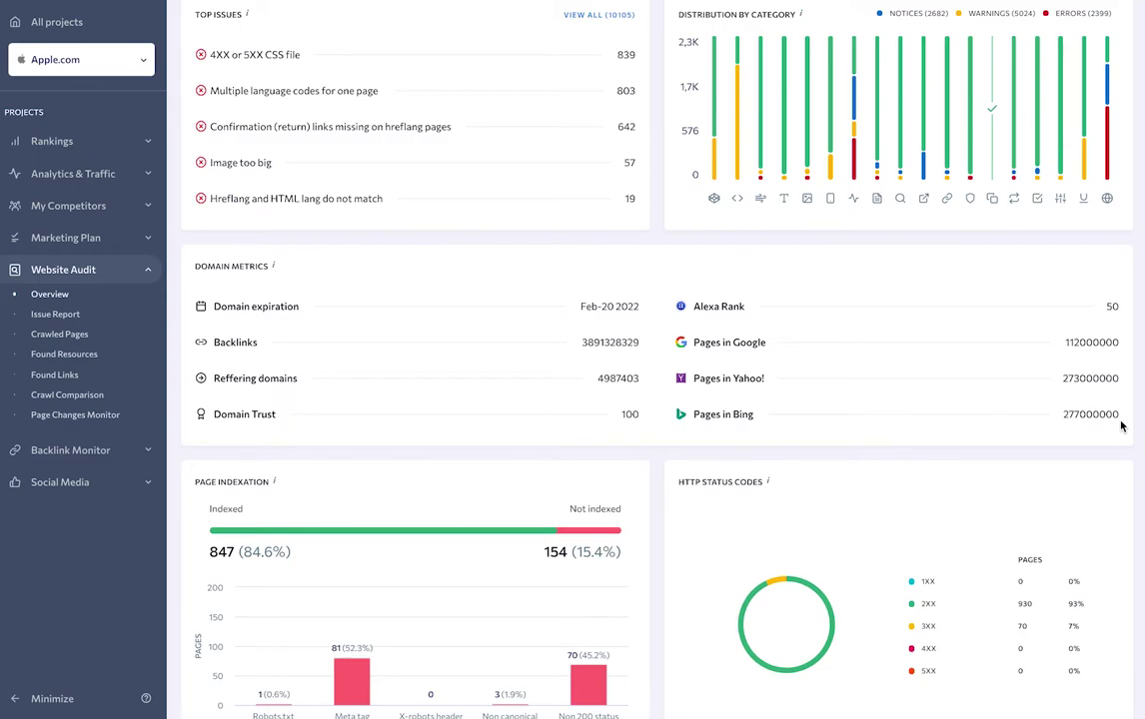
Examine the page indexation chart for indexed and non-indexed shares and blocking reasons, along with the HTTP status codes.
scroll(1121, 426, "down", 3)
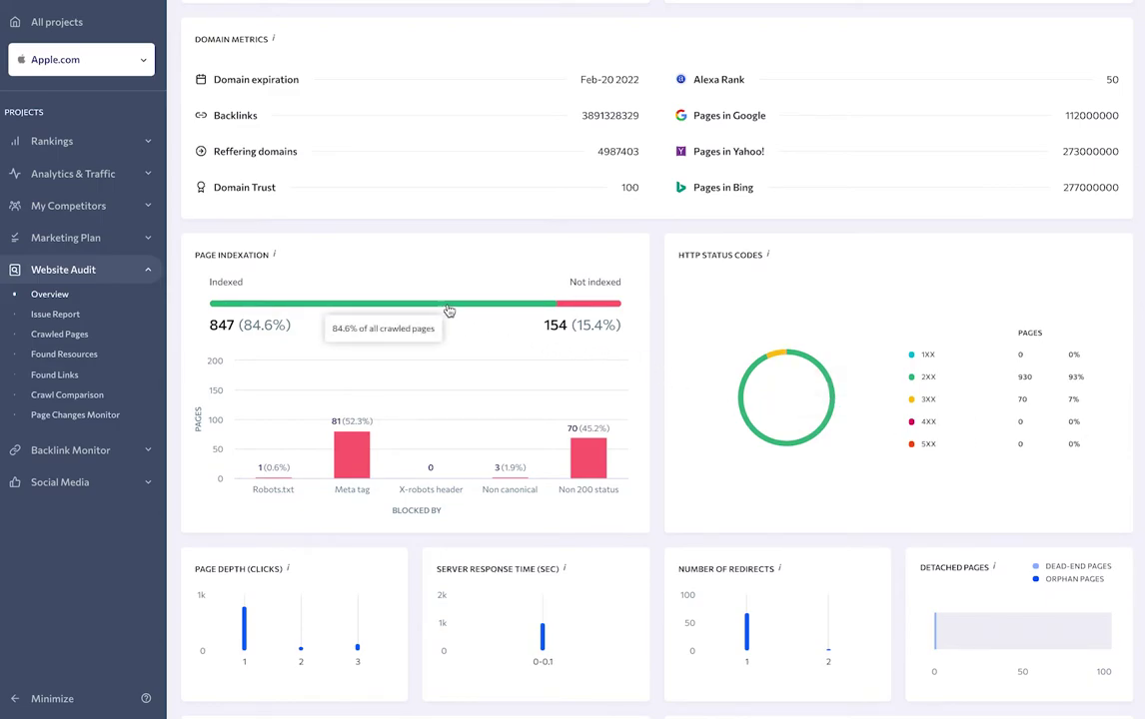
mouse_move(576, 312)
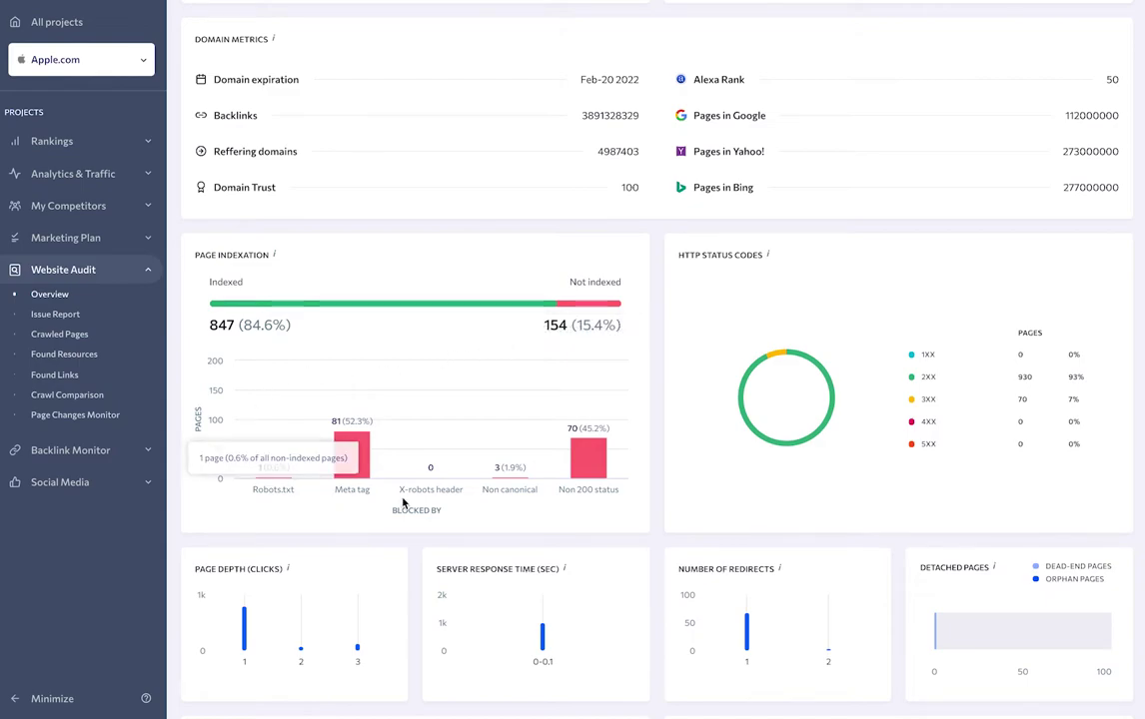
mouse_move(603, 456)
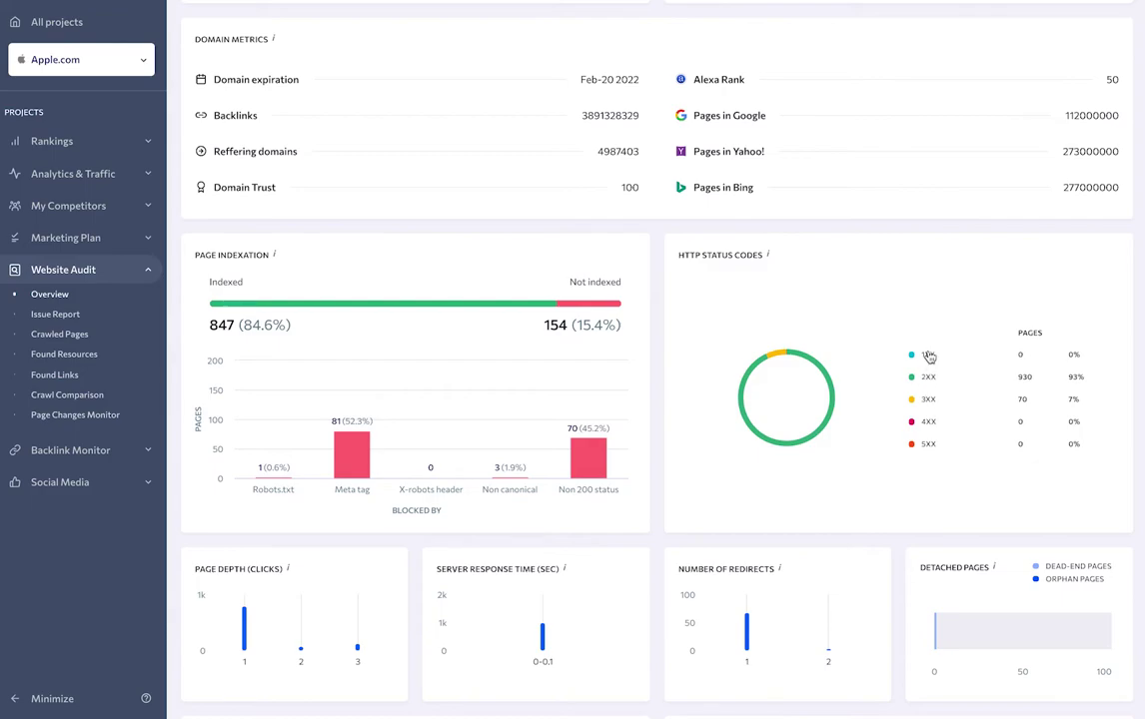
Inspect the page depth, server response time, number of redirects and detached pages charts for their detailed figures.
scroll(804, 360, "down", 3)
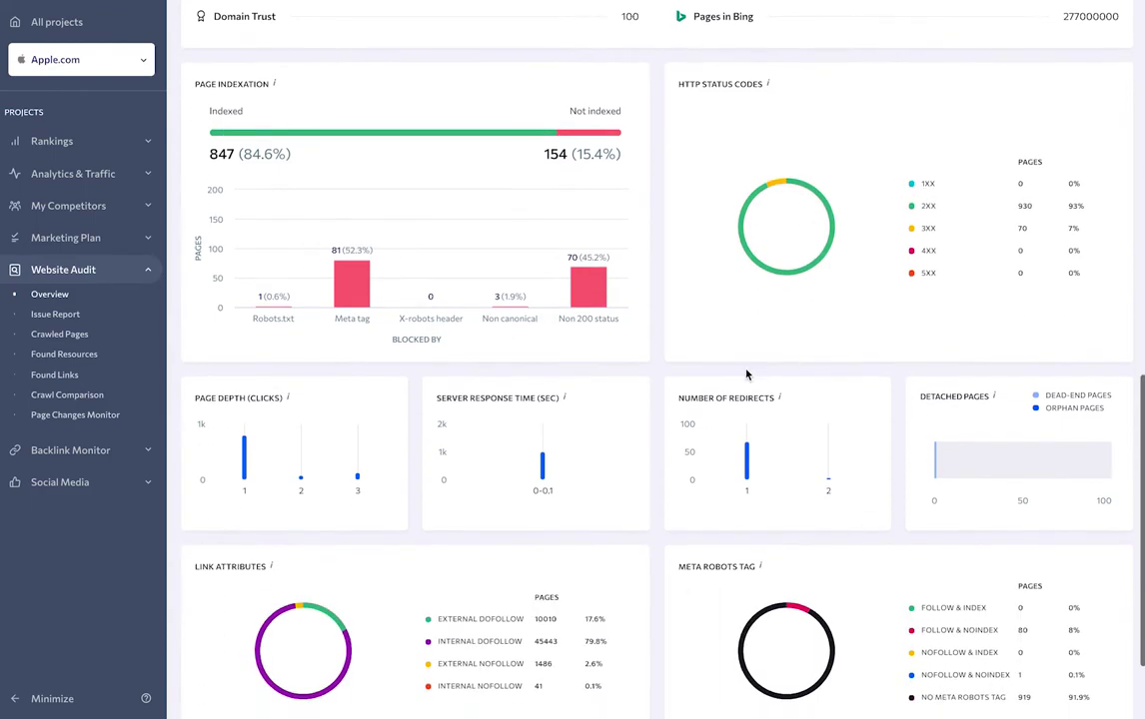
mouse_move(245, 461)
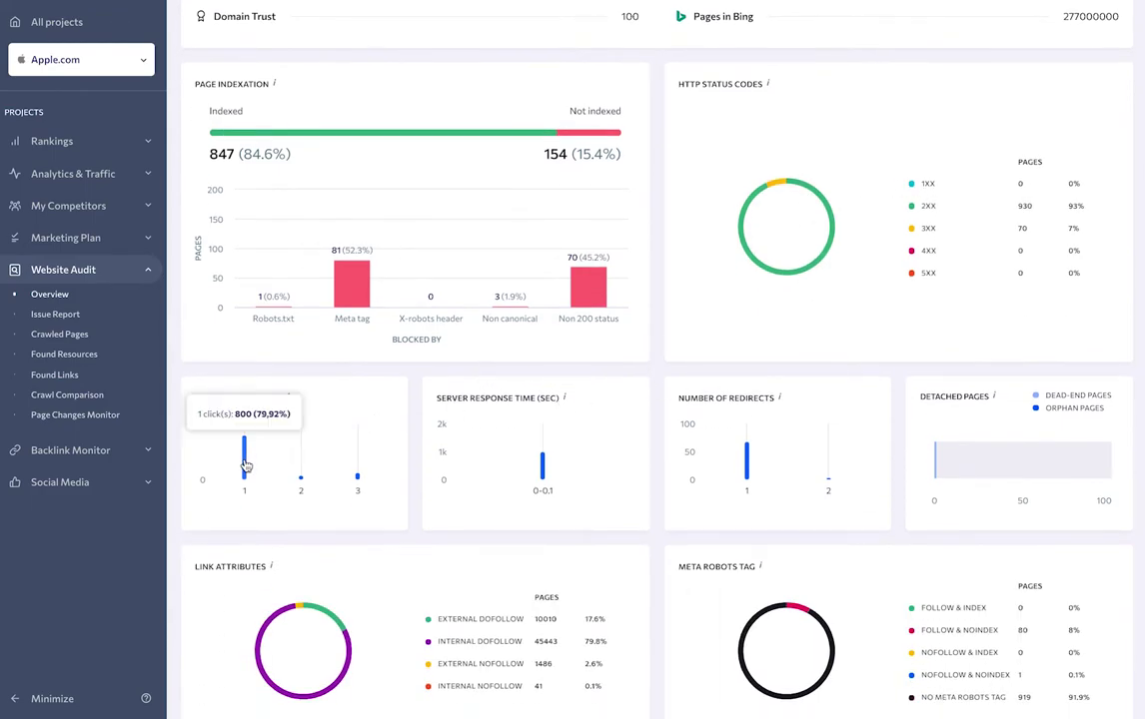
mouse_move(302, 476)
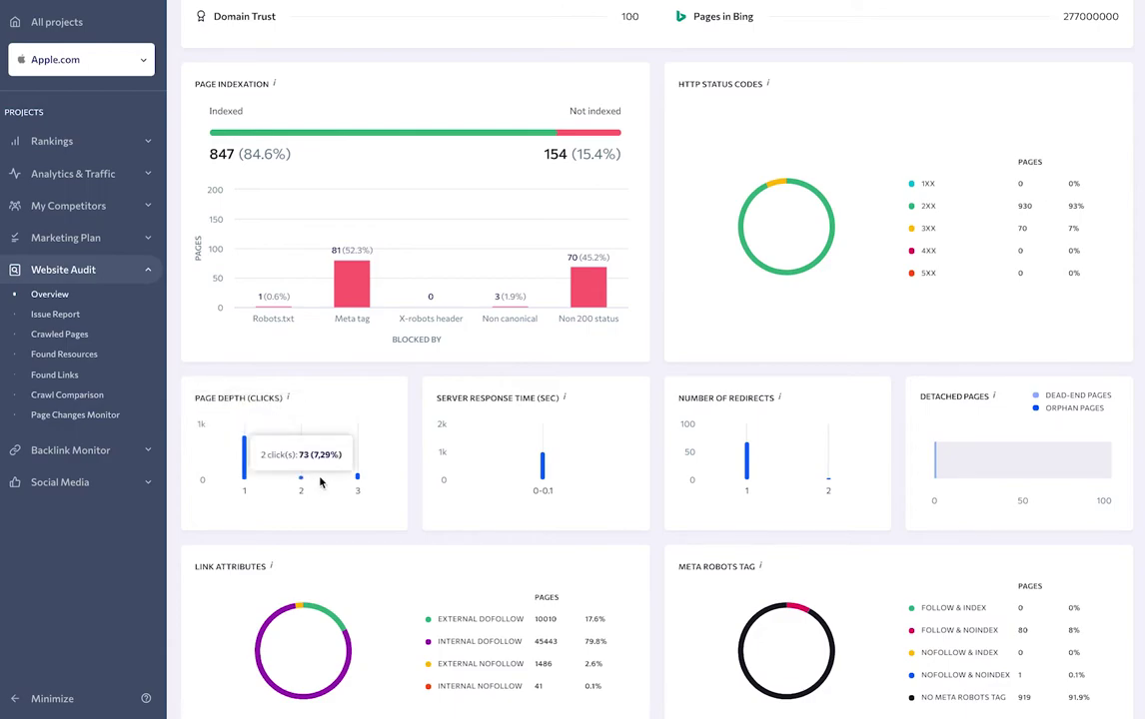
mouse_move(358, 478)
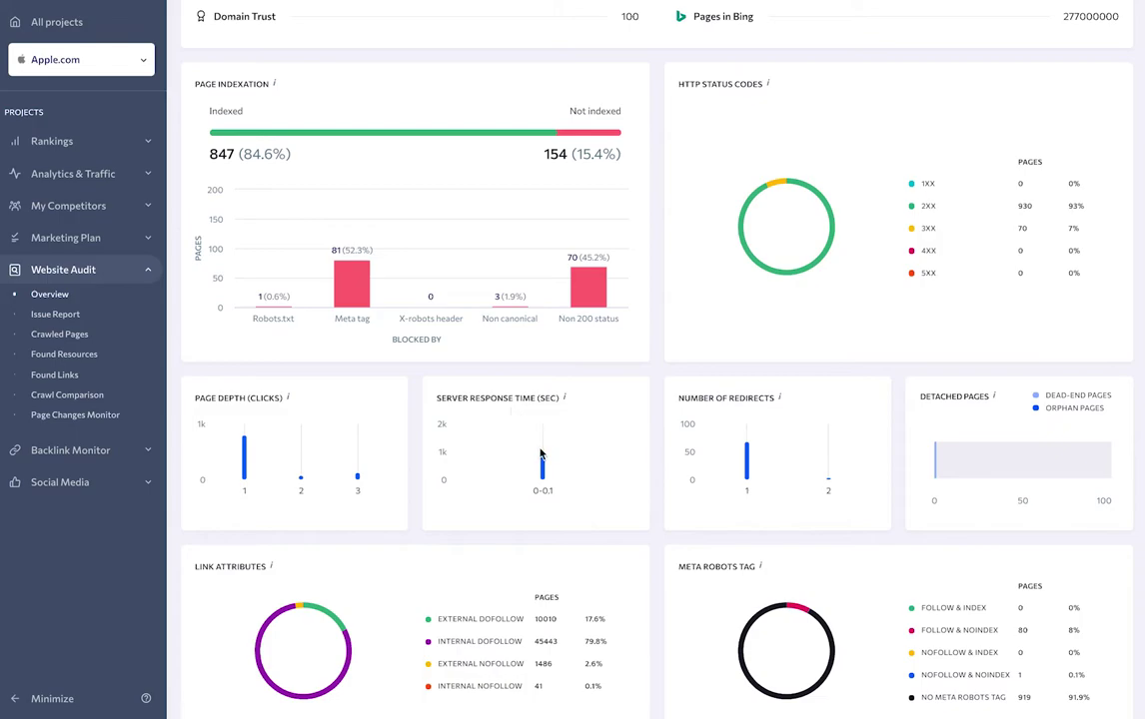
mouse_move(543, 464)
mouse_move(751, 455)
mouse_move(828, 480)
mouse_move(997, 401)
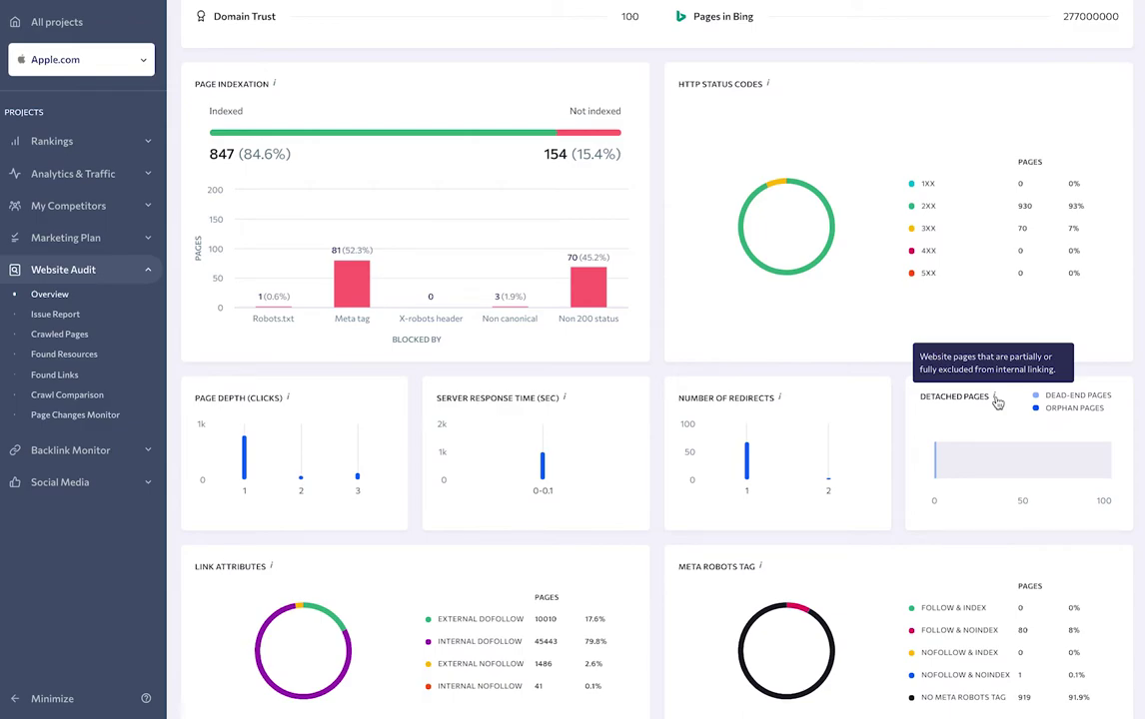
mouse_move(1077, 409)
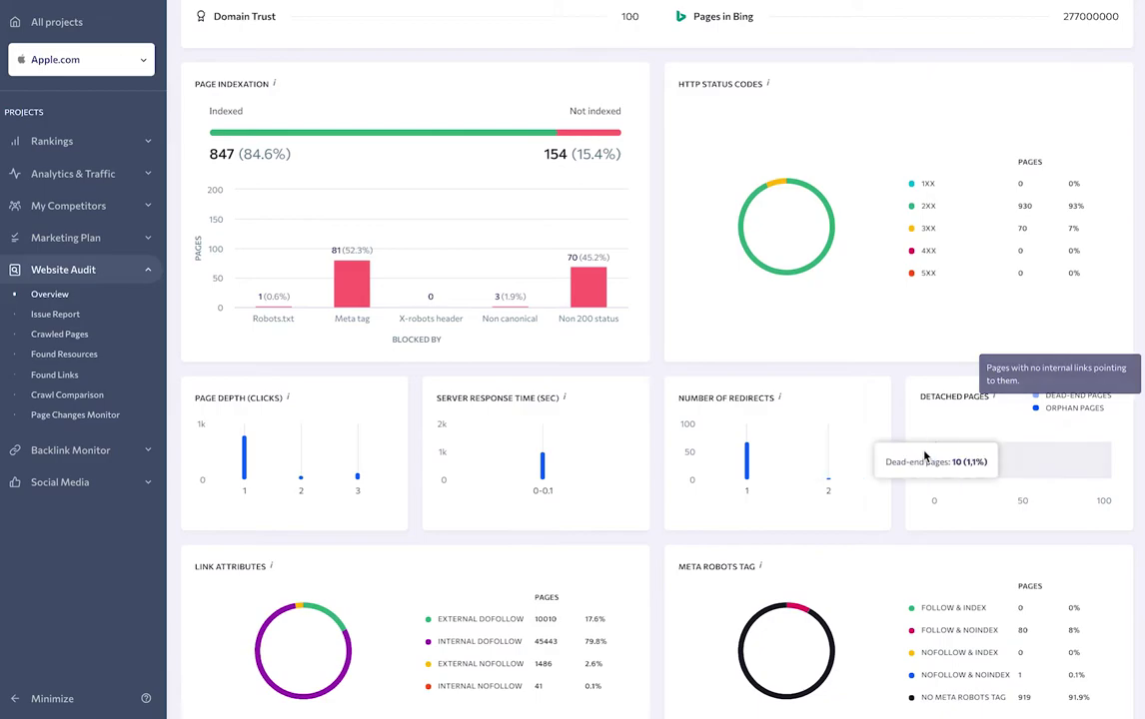
Examine the link attributes and meta robots tag charts at the end of the audit overview.
scroll(929, 470, "down", 2)
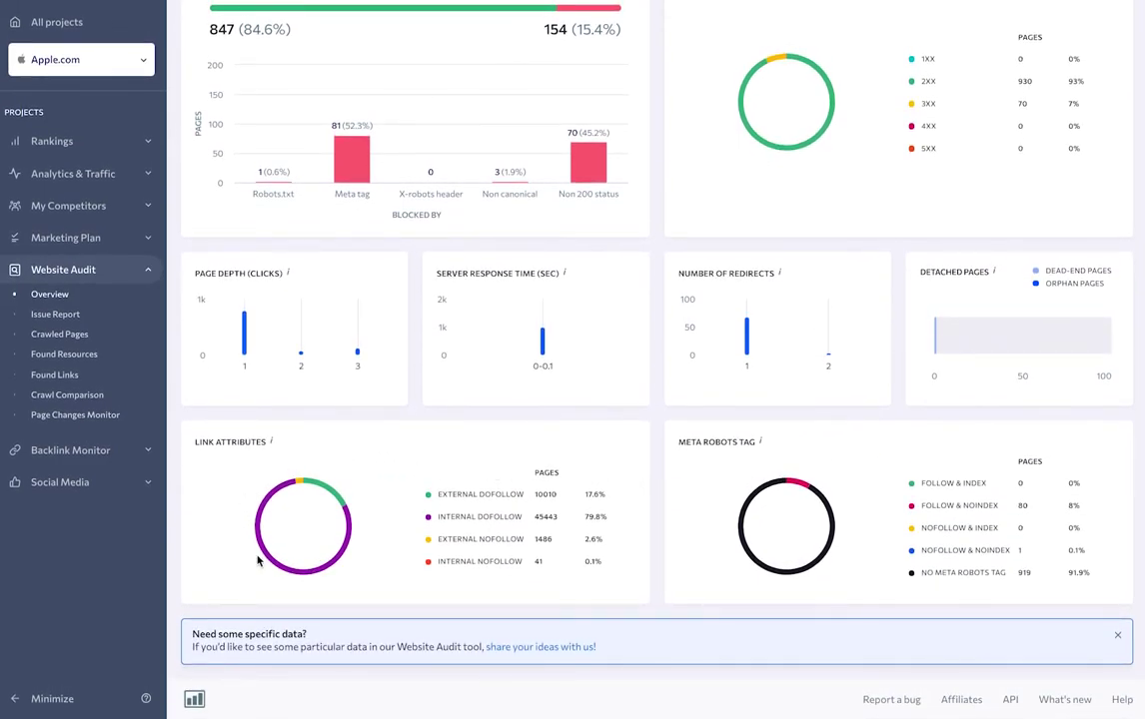
mouse_move(335, 498)
mouse_move(753, 505)
Open the Issue Report of the Apple.com website audit.
scroll(654, 486, "up", 3)
scroll(654, 485, "up", 3)
scroll(654, 485, "up", 5)
scroll(654, 485, "up", 1)
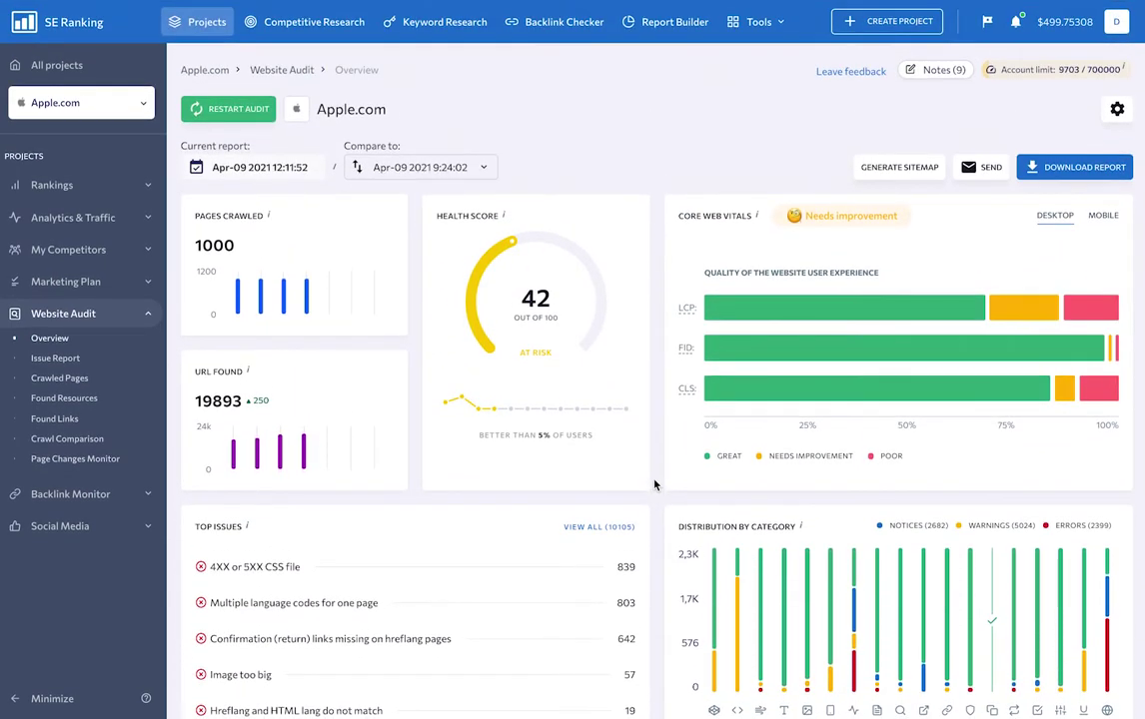
left_click(55, 357)
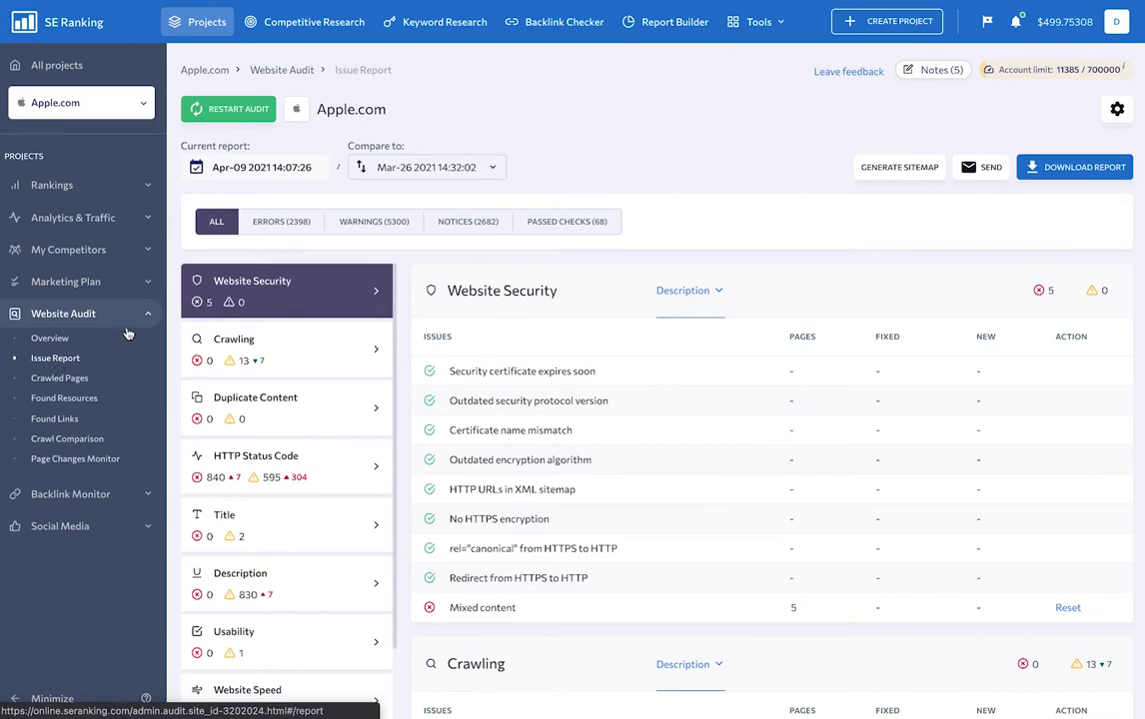
View the Crawling and Duplicate Content checks in the issue report.
scroll(304, 293, "down", 2)
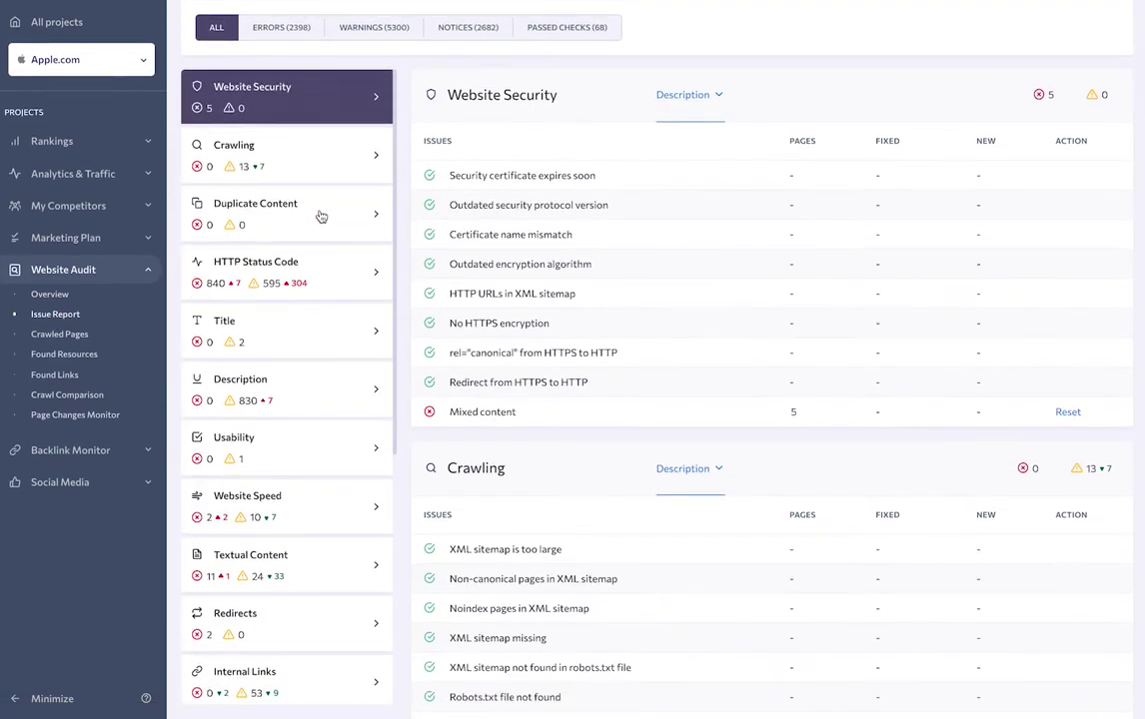
left_click(324, 171)
left_click(321, 218)
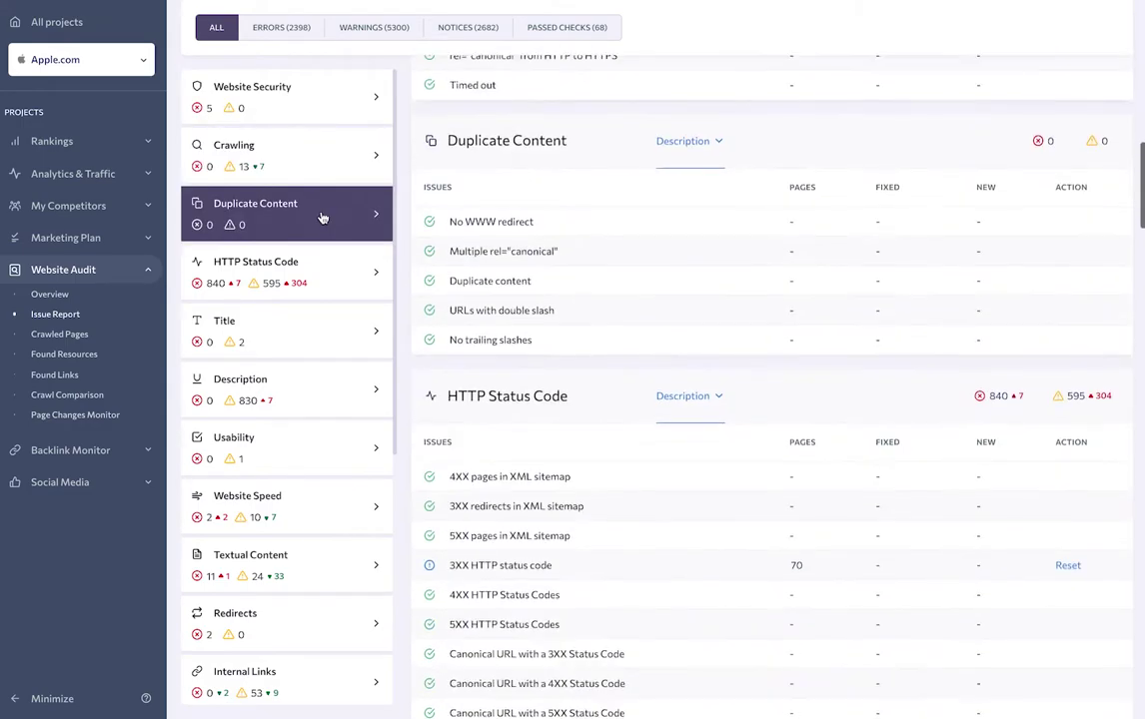
View the Website Speed, CSS, Crawling and Duplicate Content checks in the issue report.
left_click(320, 501)
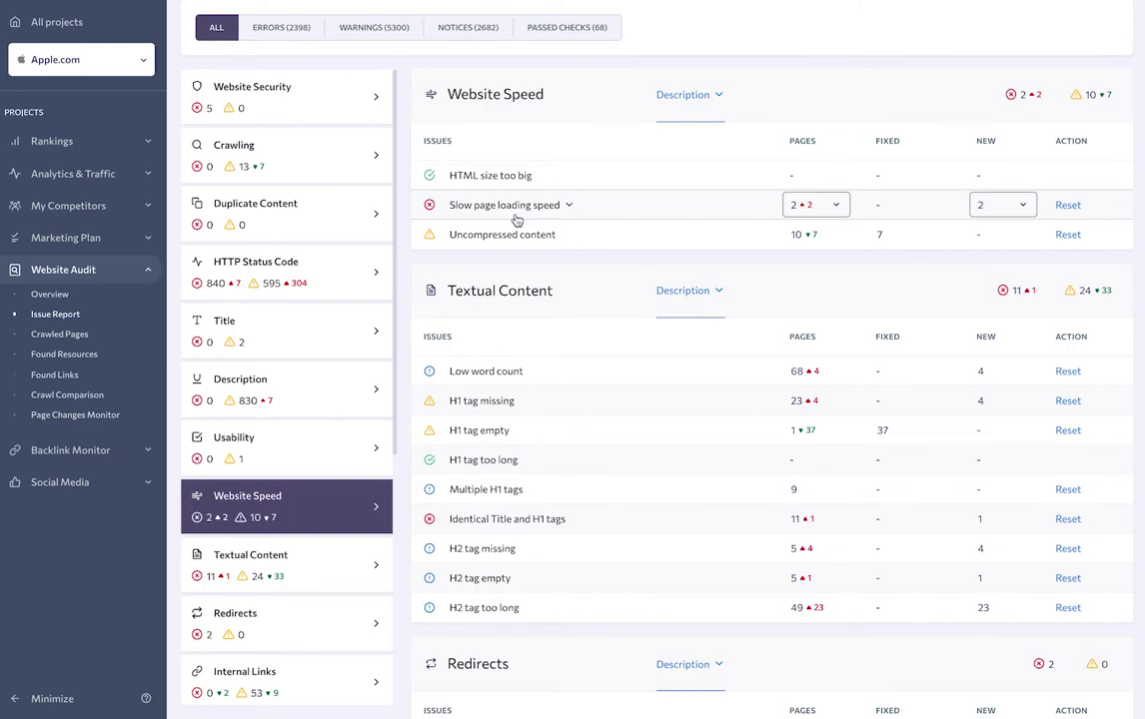
scroll(327, 401, "down", 4)
left_click(301, 564)
scroll(304, 566, "up", 4)
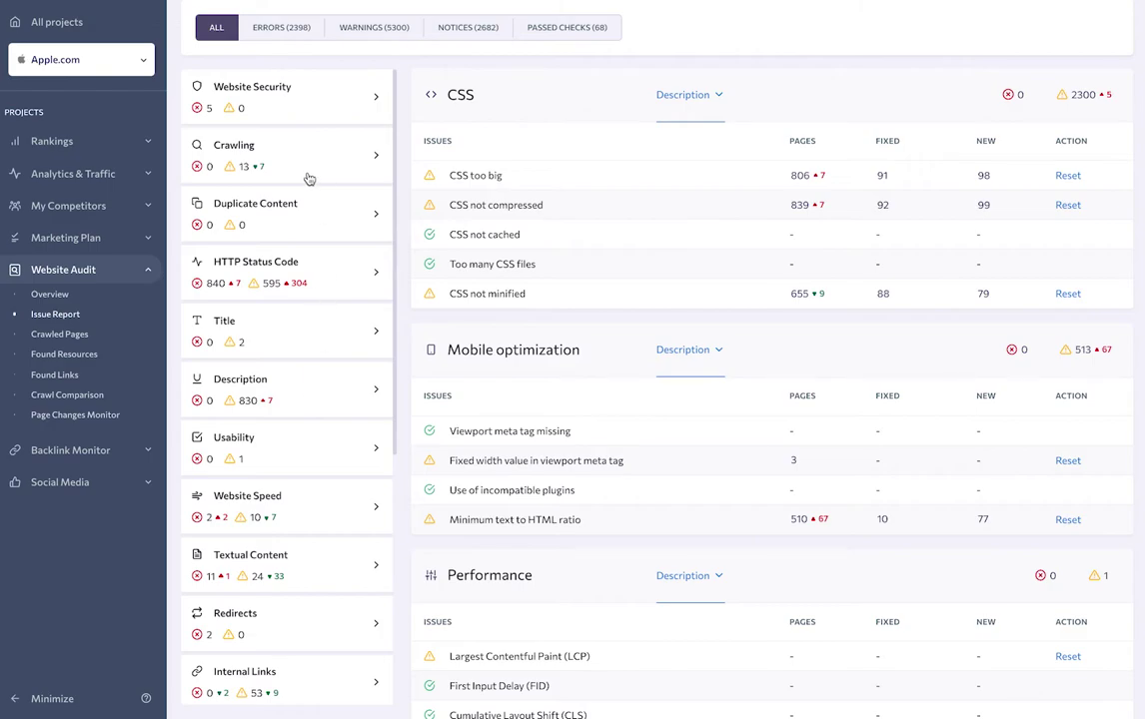
left_click(307, 171)
left_click(310, 219)
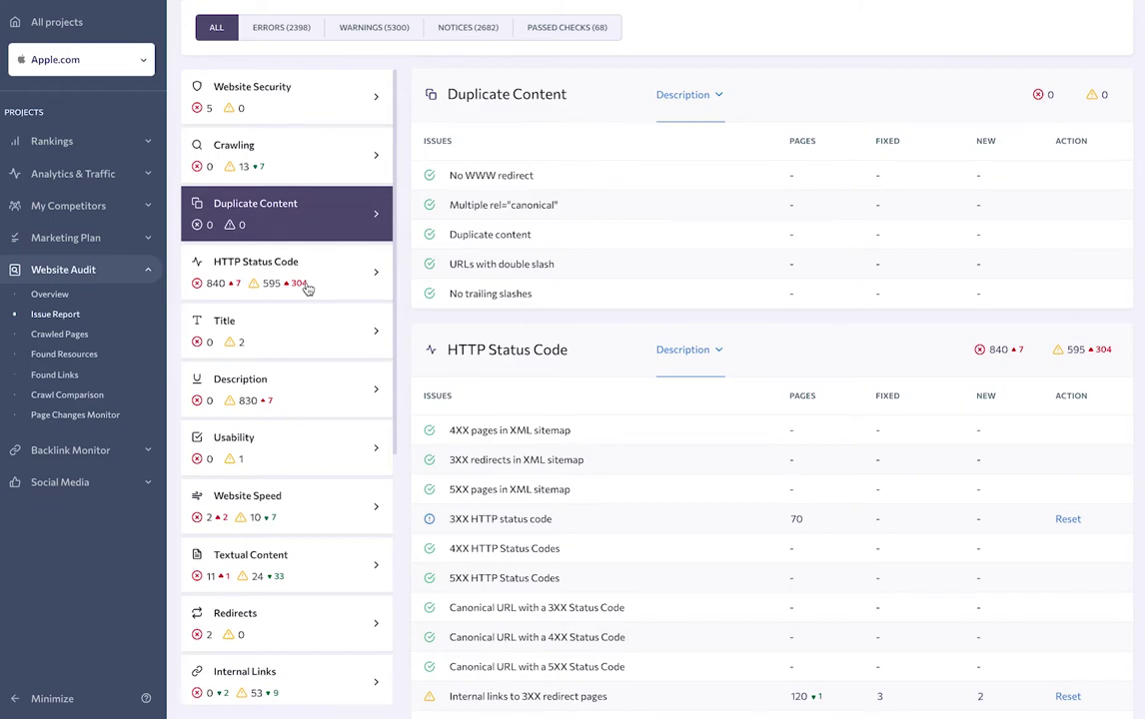
View the Title, Redirects, Internal Links and External Links checks in the issue report.
scroll(307, 289, "down", 2)
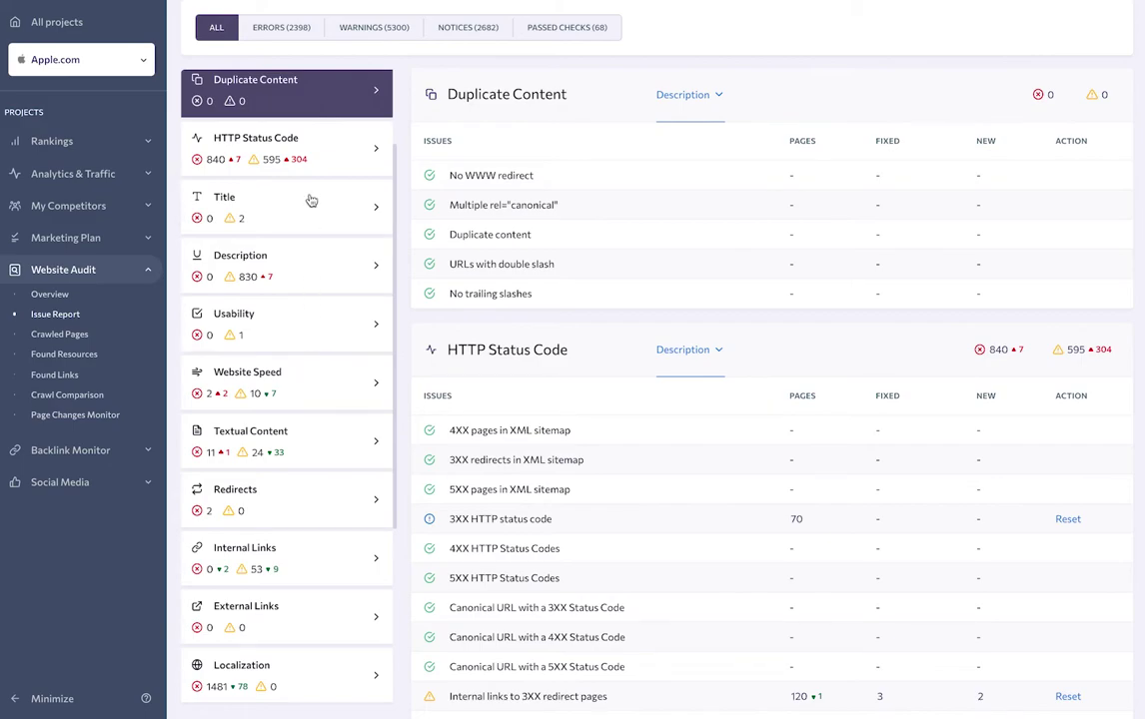
left_click(310, 200)
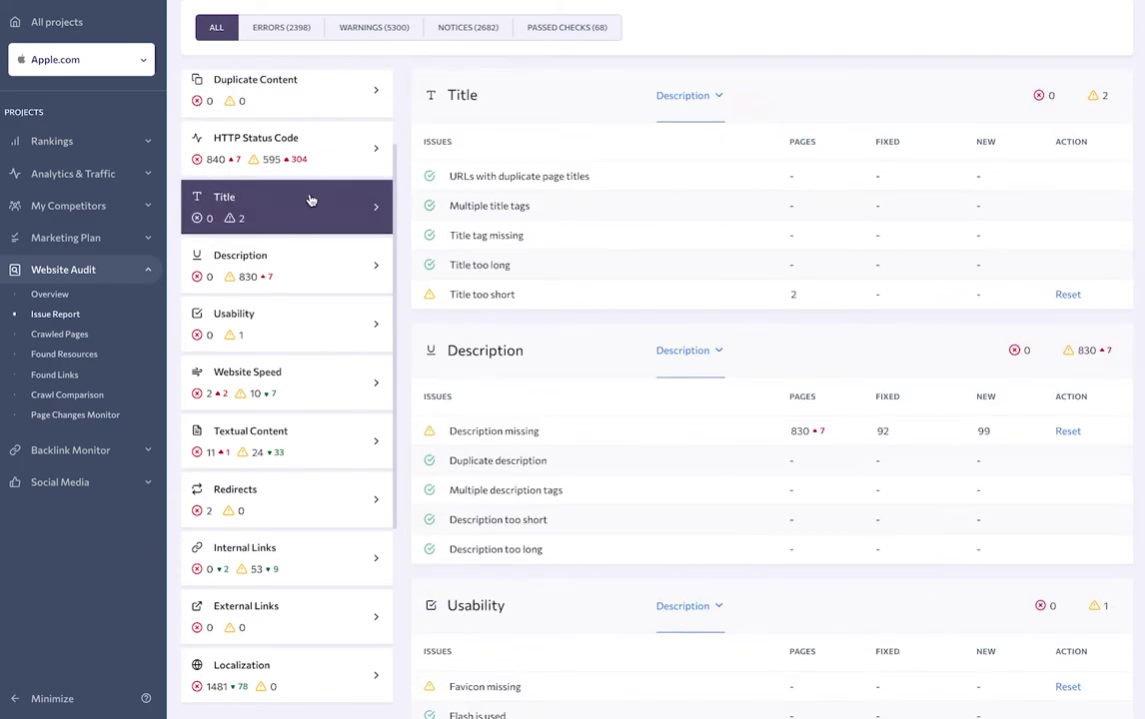
left_click(304, 494)
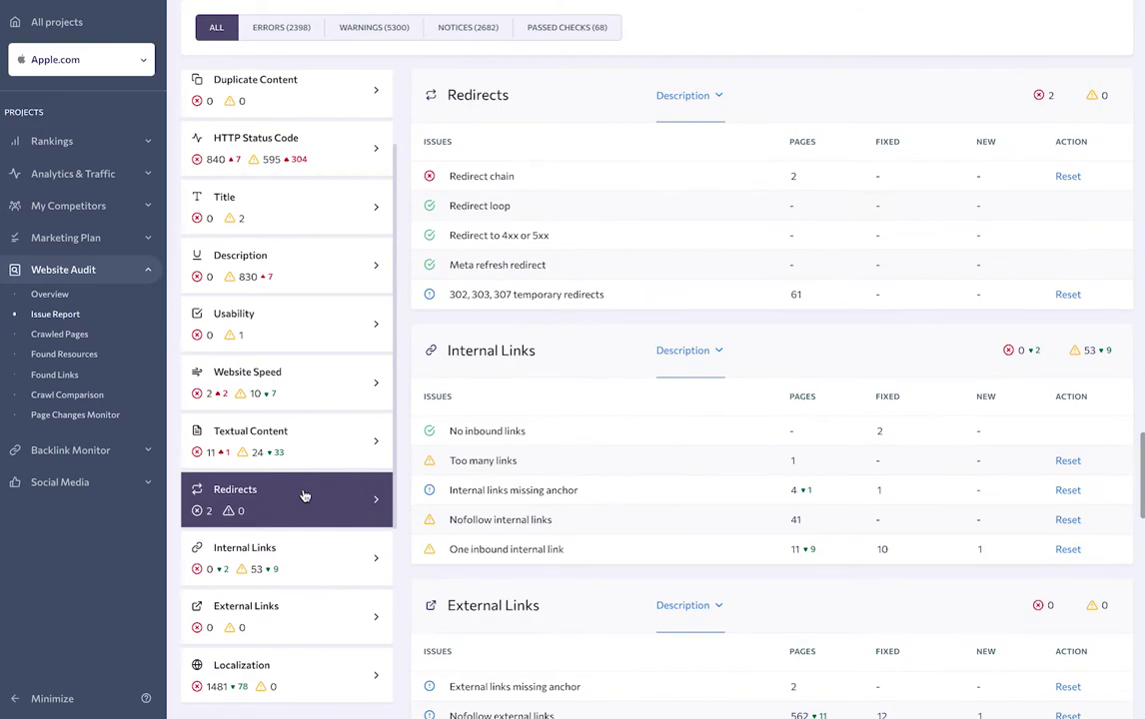
left_click(305, 567)
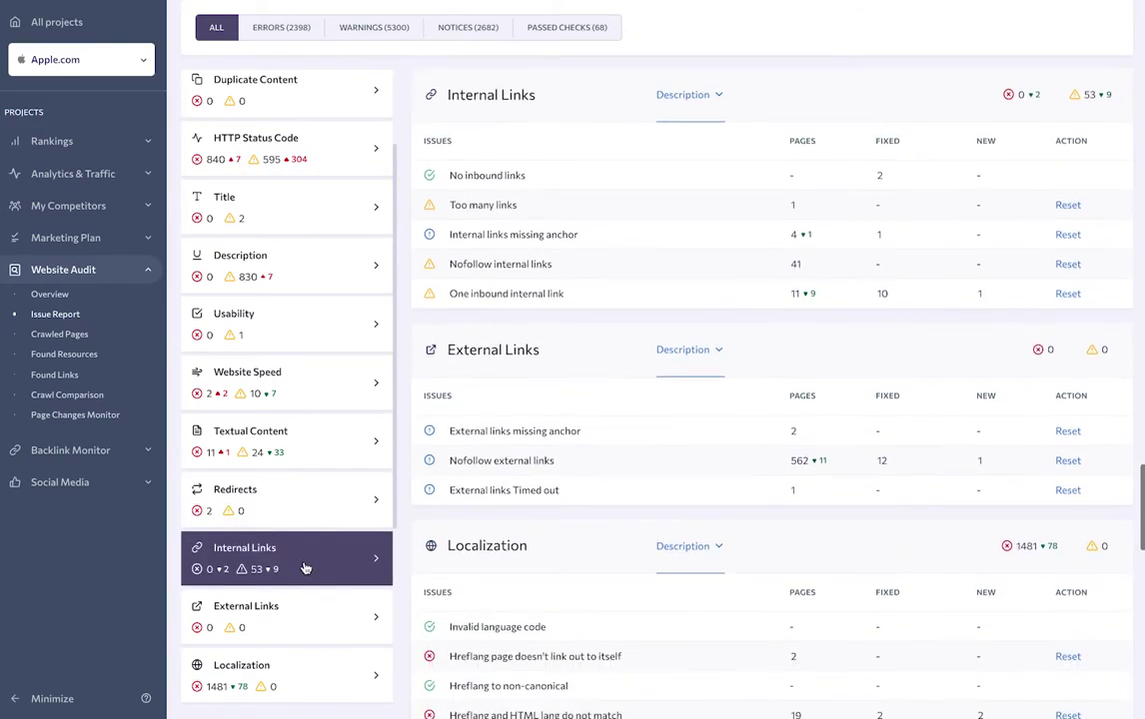
left_click(314, 613)
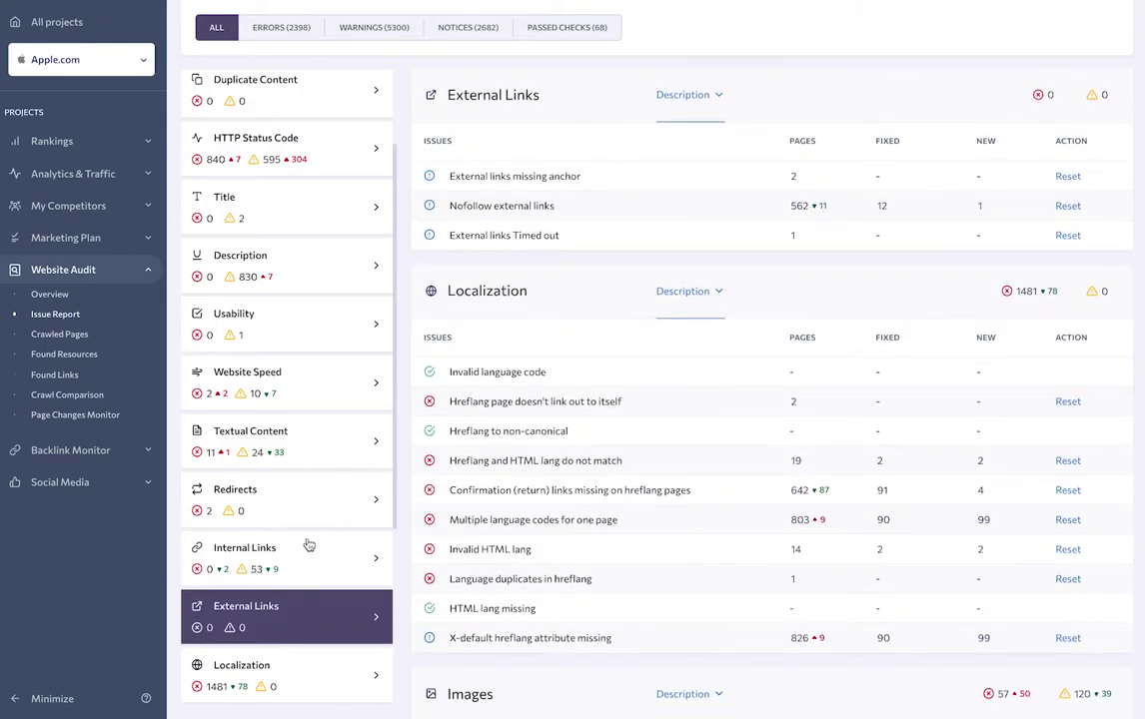
Show the issue description and fix advice for Slow page loading speed among the Website Speed checks.
left_click(304, 396)
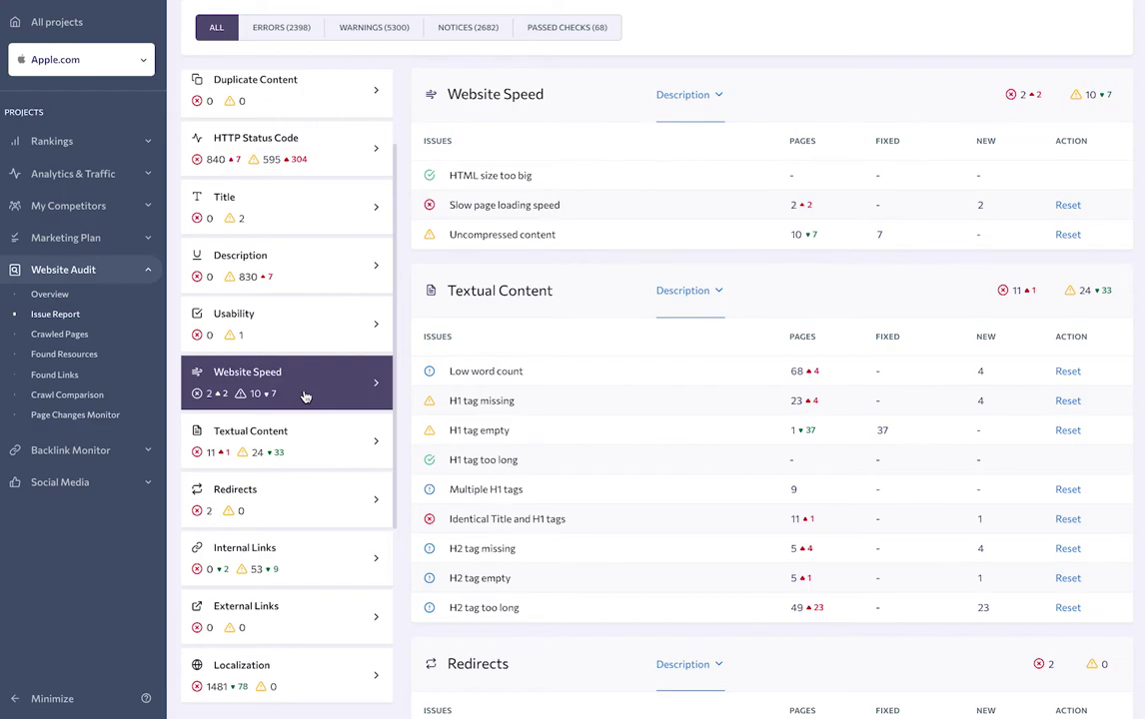
left_click(589, 206)
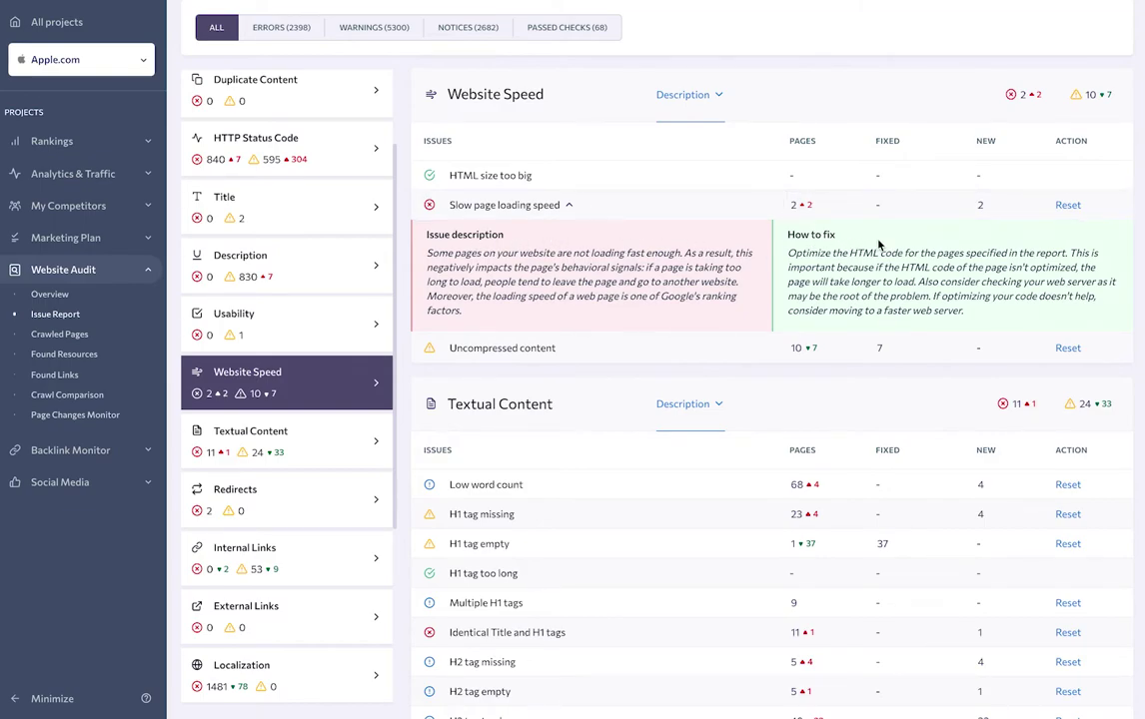
List the pages affected by Slow page loading speed, examine their detail columns through to the title, and collapse the list.
mouse_move(809, 212)
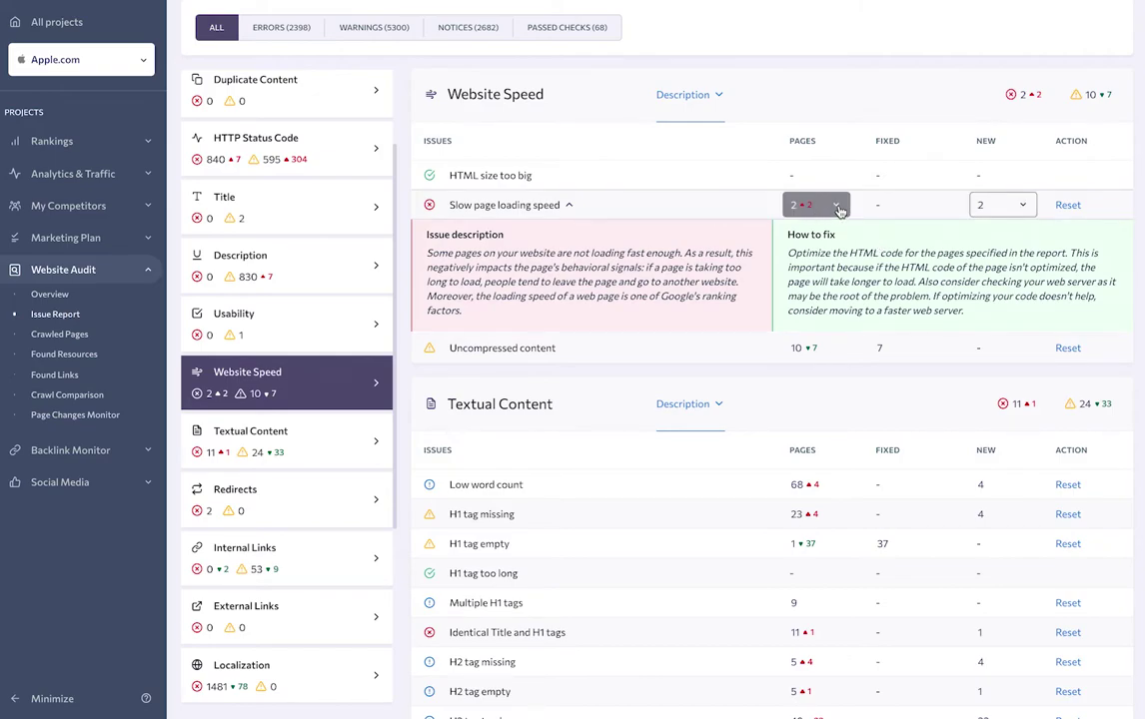
left_click(839, 208)
left_click(837, 207)
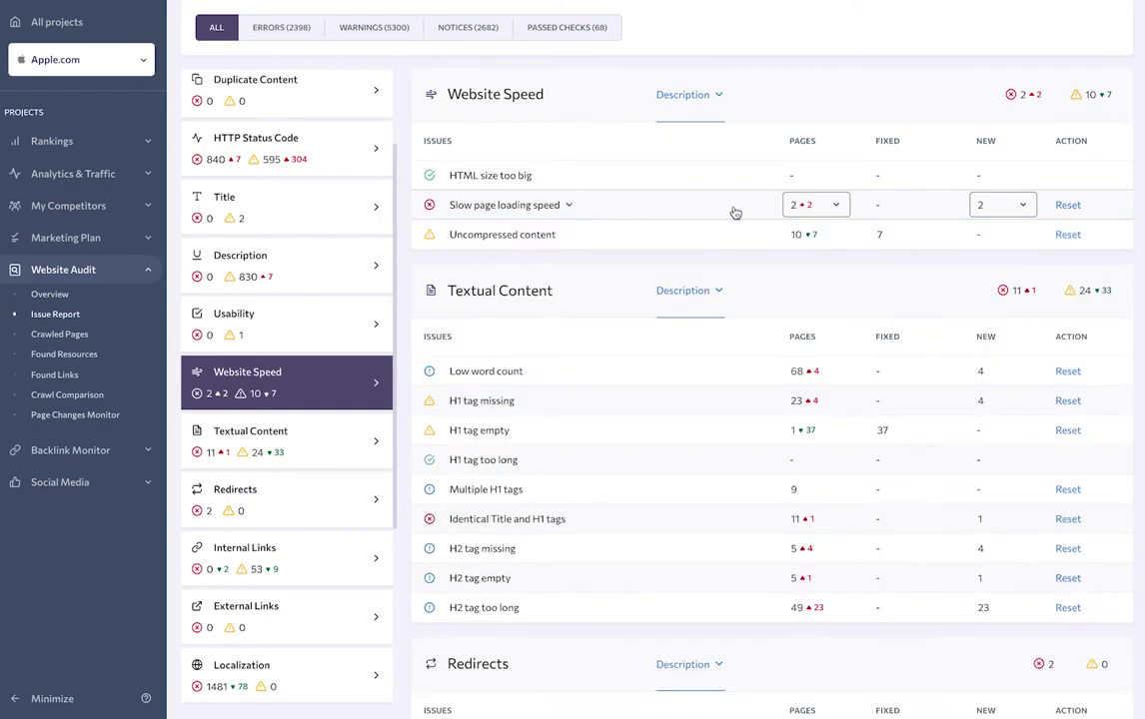
left_click(830, 207)
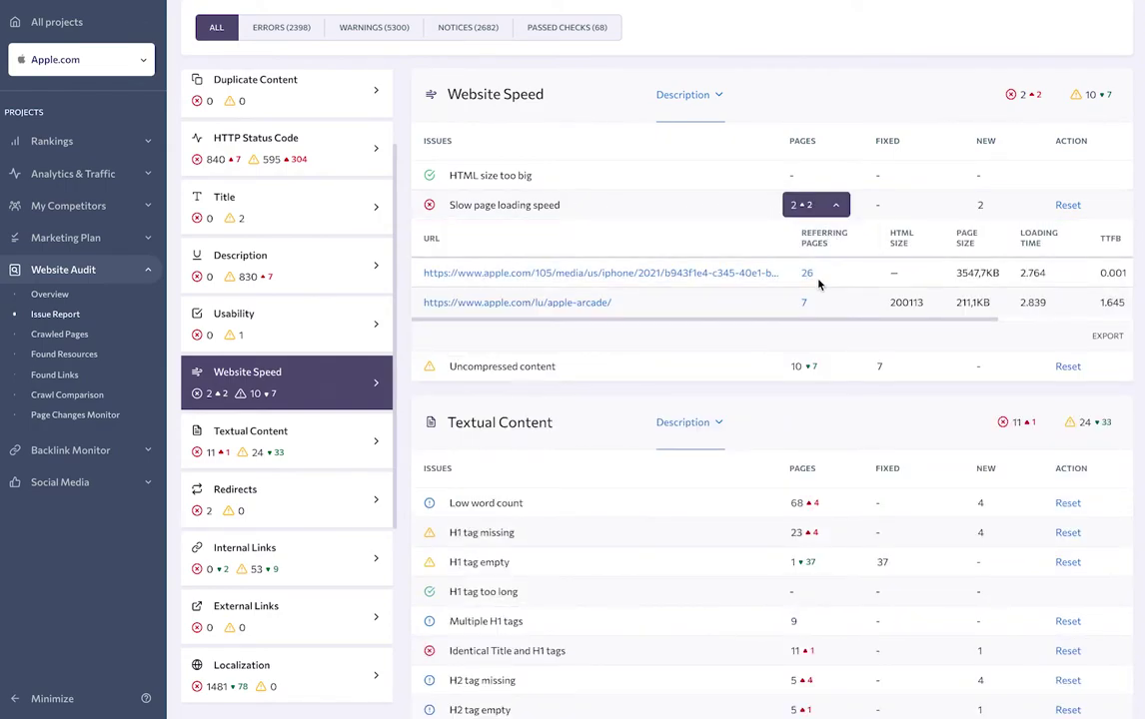
scroll(818, 284, "right", 3)
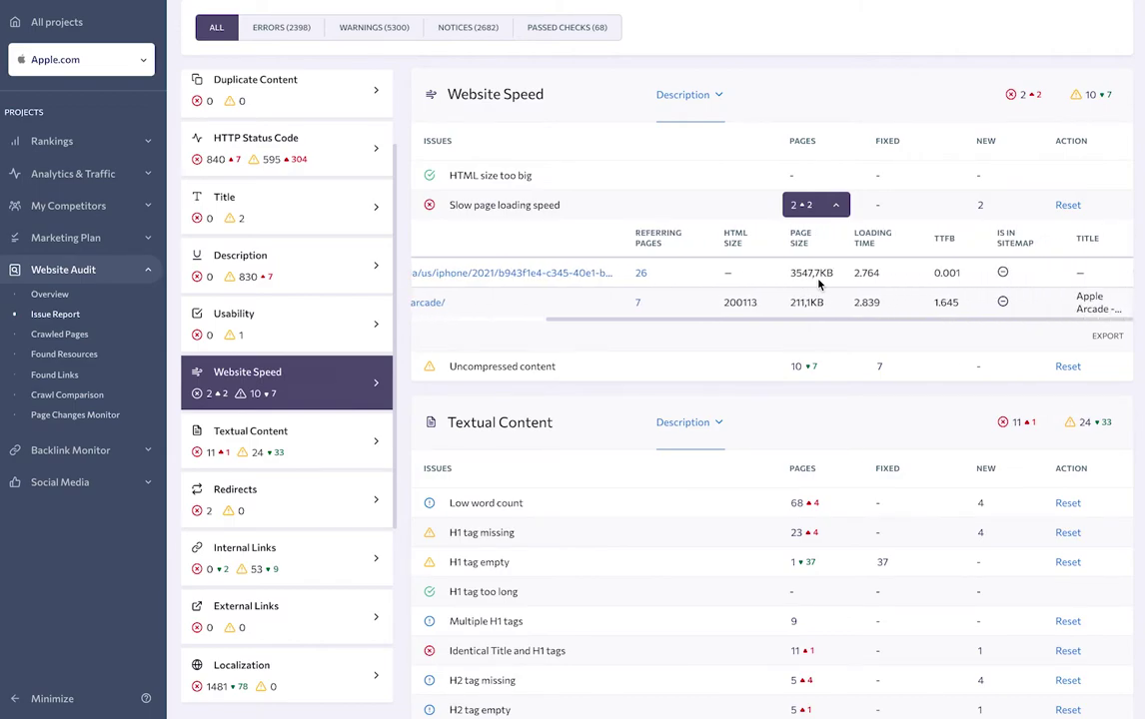
left_click(814, 214)
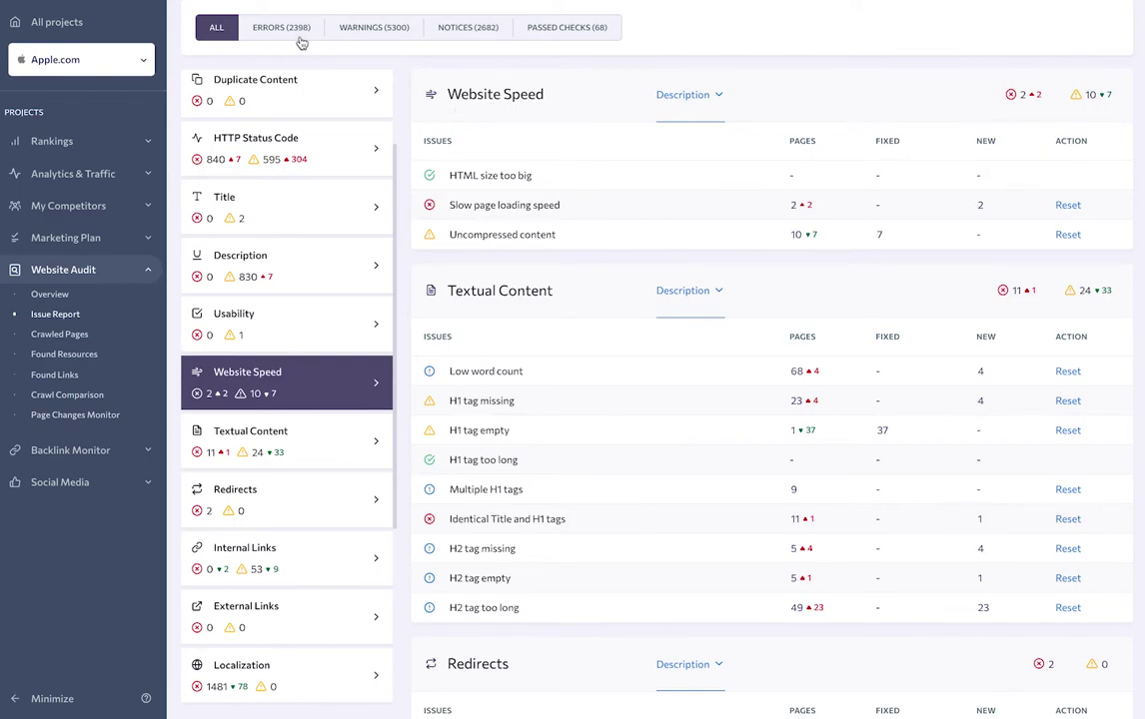
Filter the issue report by errors, warnings, notices and finally passed checks.
left_click(263, 33)
left_click(358, 38)
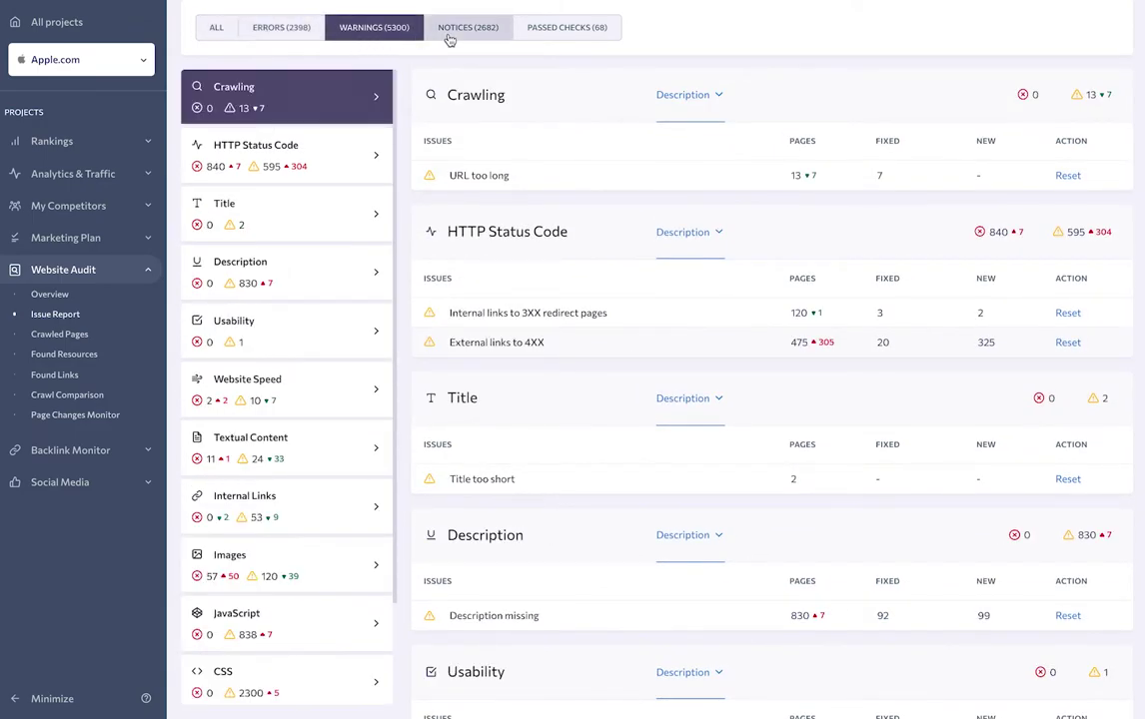
left_click(436, 33)
left_click(560, 30)
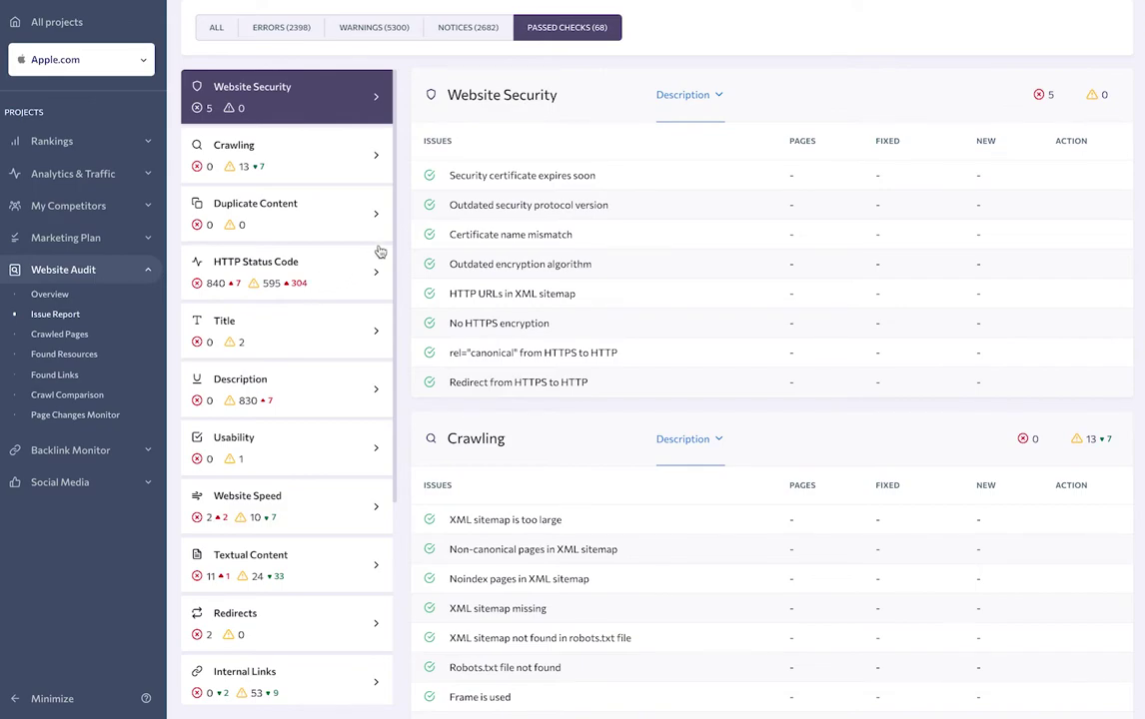
Check which earlier audit reports are available for comparison, keeping the selected comparison date.
scroll(405, 242, "up", 2)
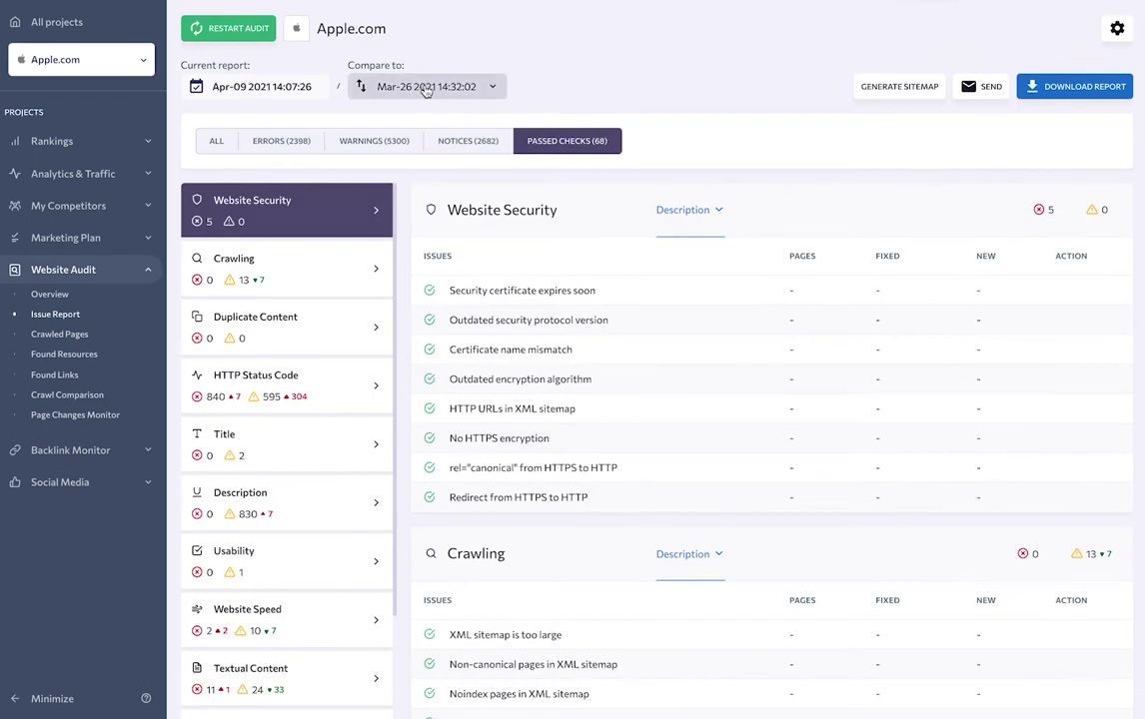
left_click(437, 86)
left_click(514, 106)
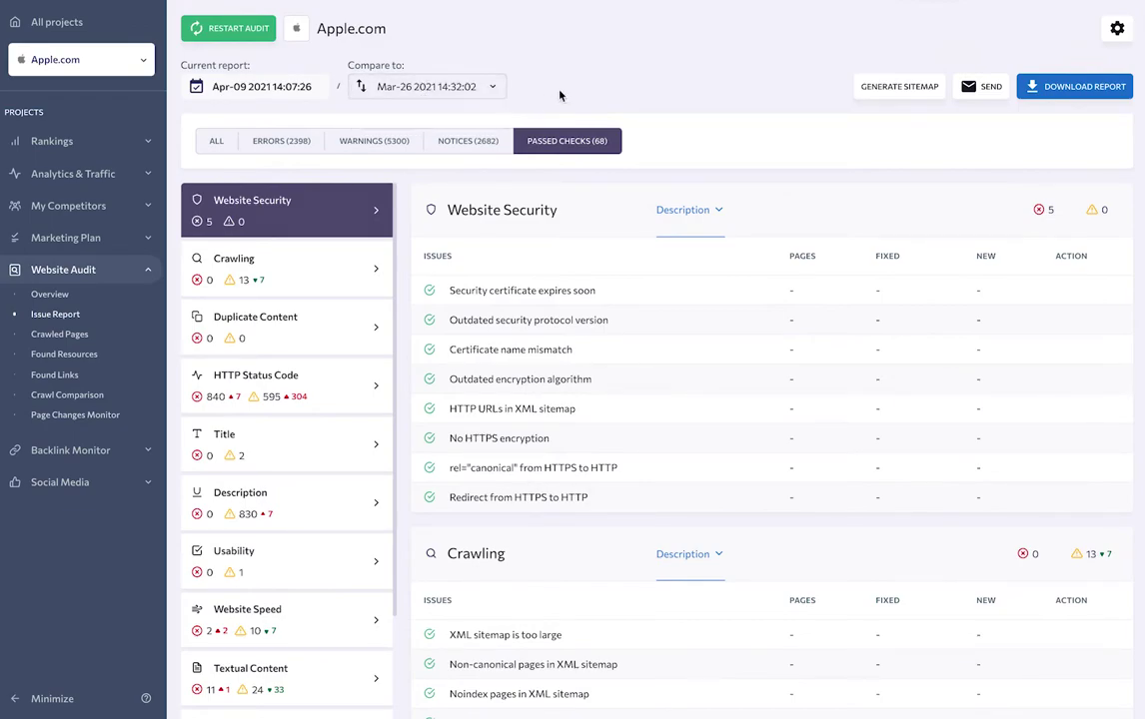
Review the settings for downloading the audit report and for sending it via email, cancelling both.
left_click(1039, 90)
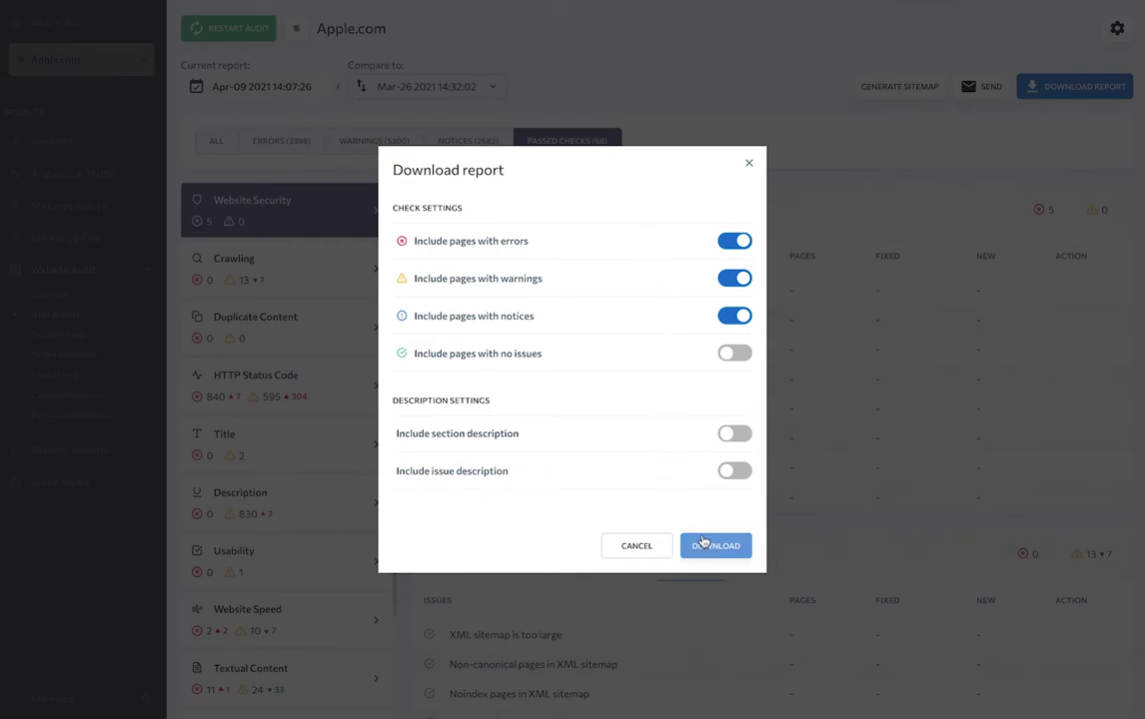
left_click(637, 546)
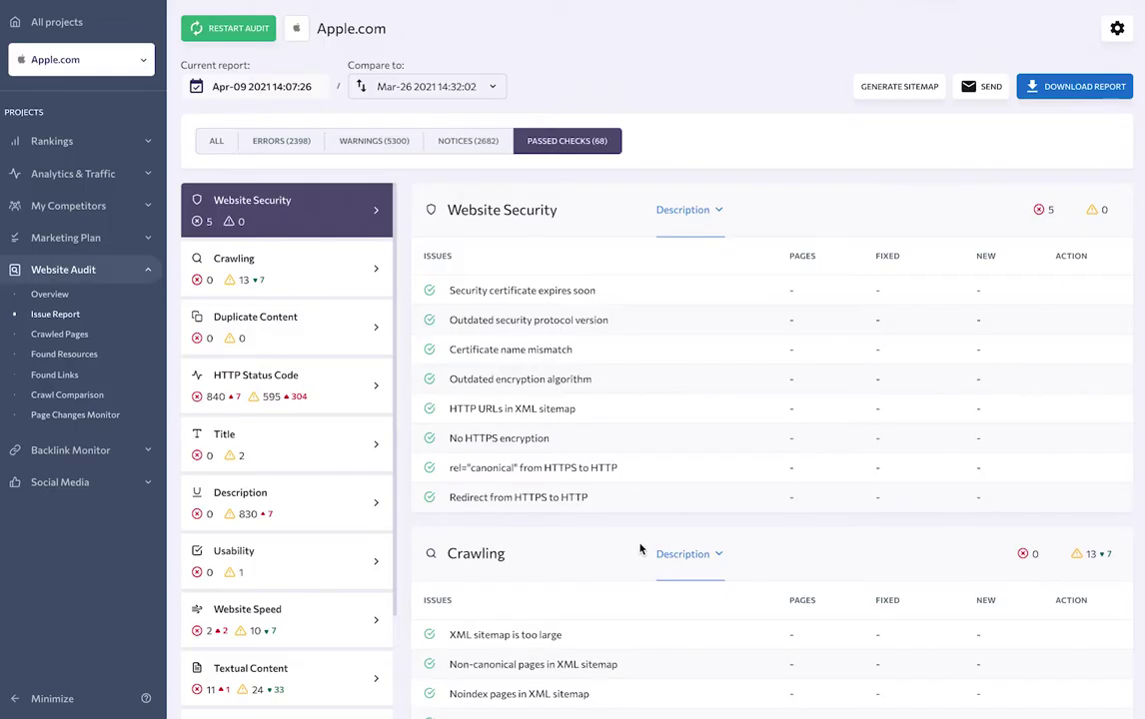
left_click(980, 89)
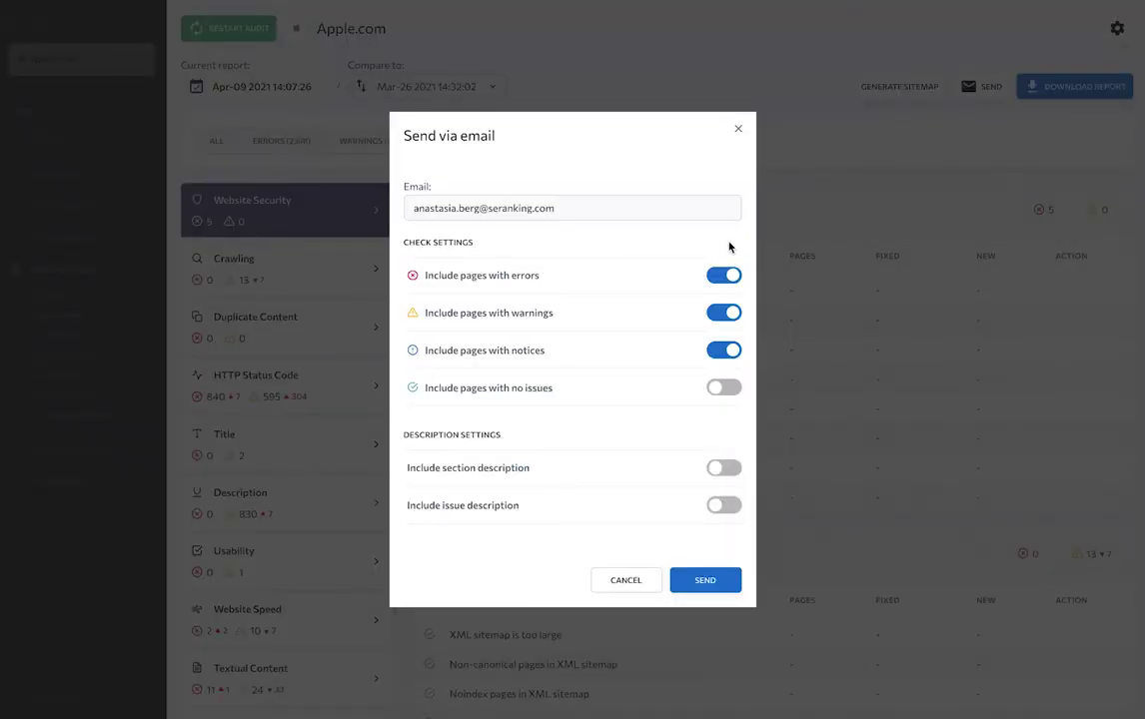
left_click(623, 580)
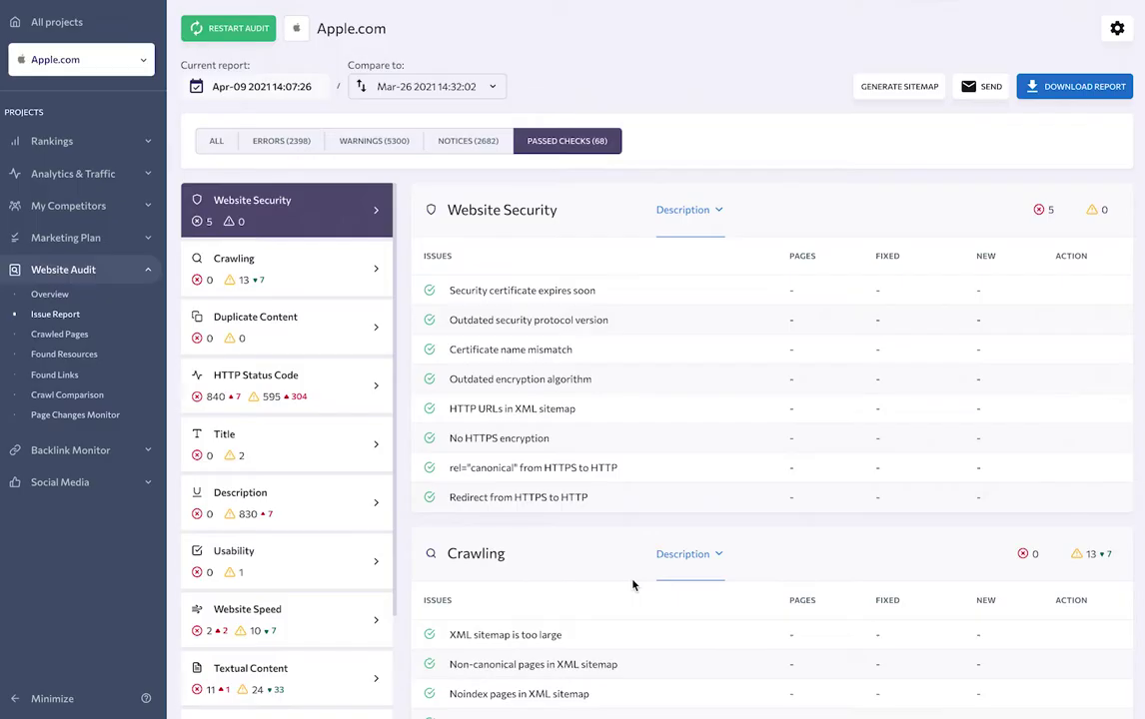
left_click(42, 335)
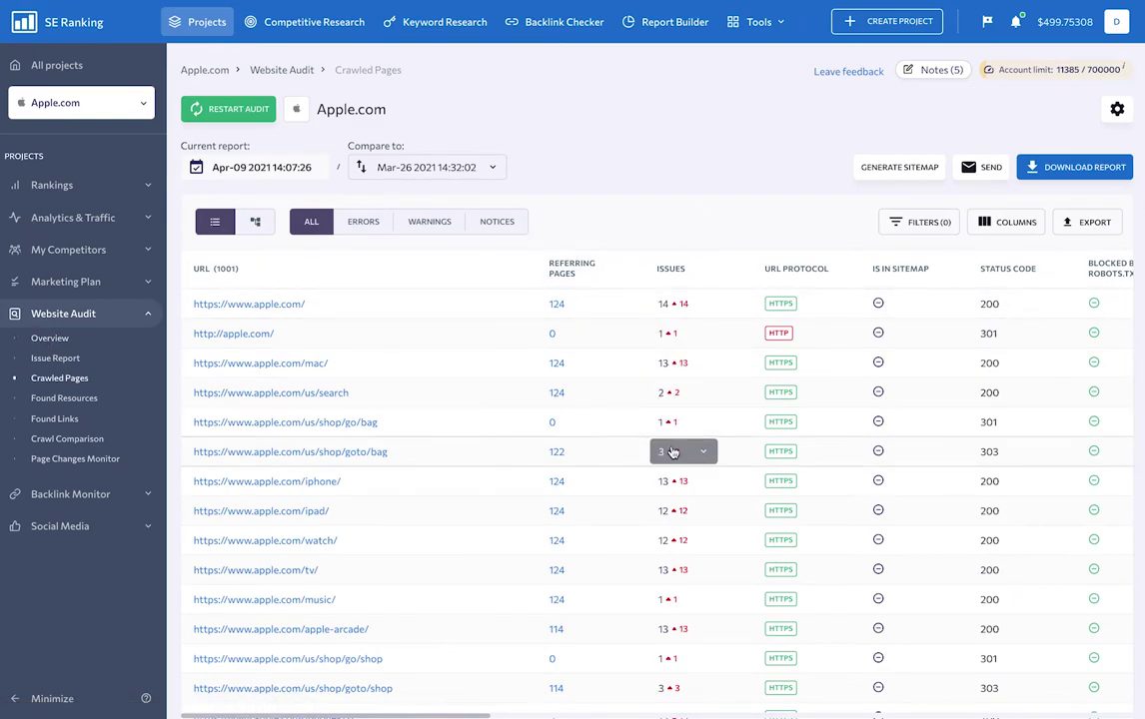
left_click(676, 306)
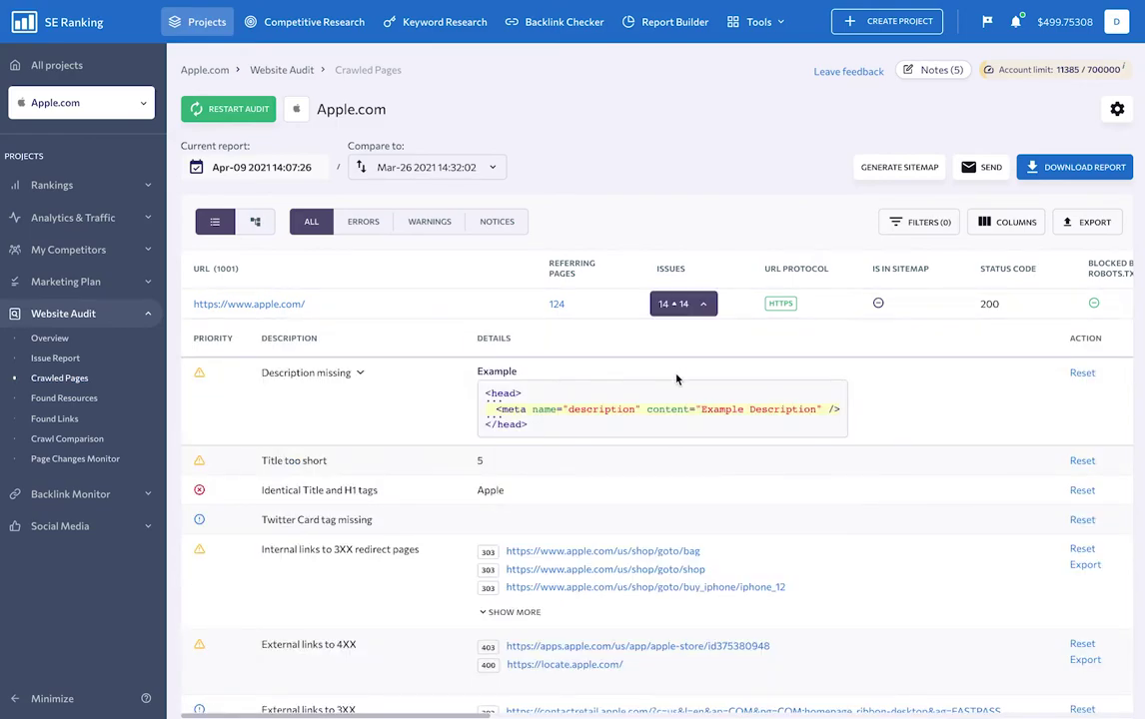
left_click(698, 311)
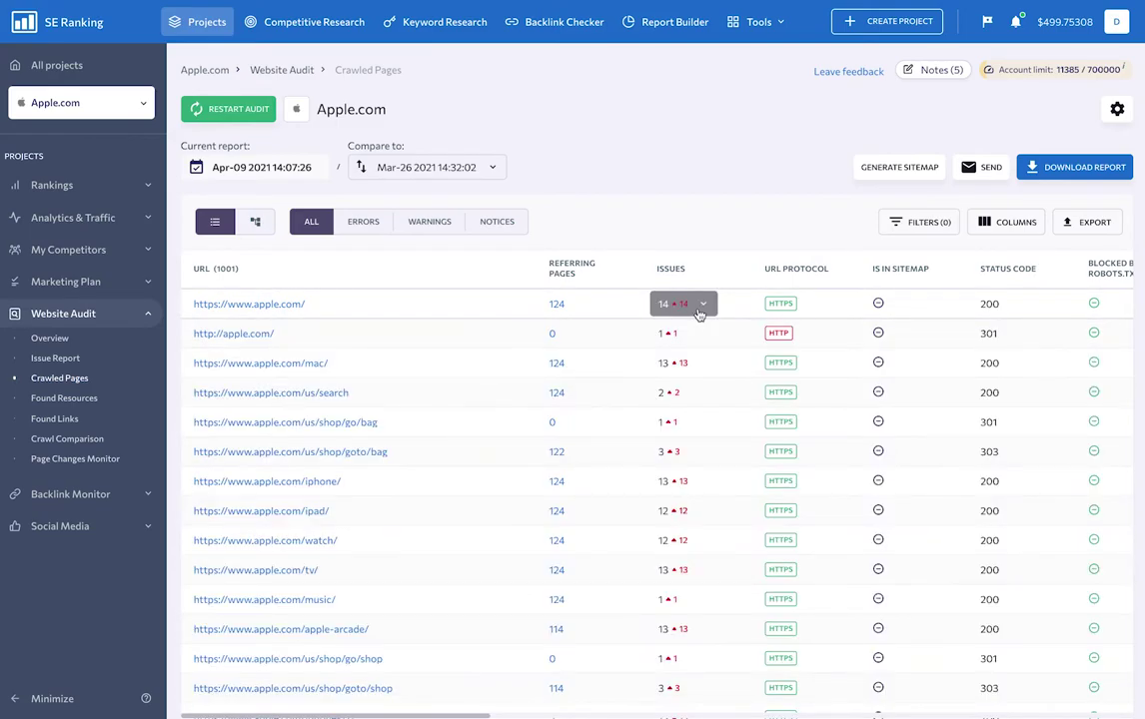
Examine the crawled pages table's columns from issues and status code through titles and headings to the inlinks data.
scroll(699, 334, "right", 3)
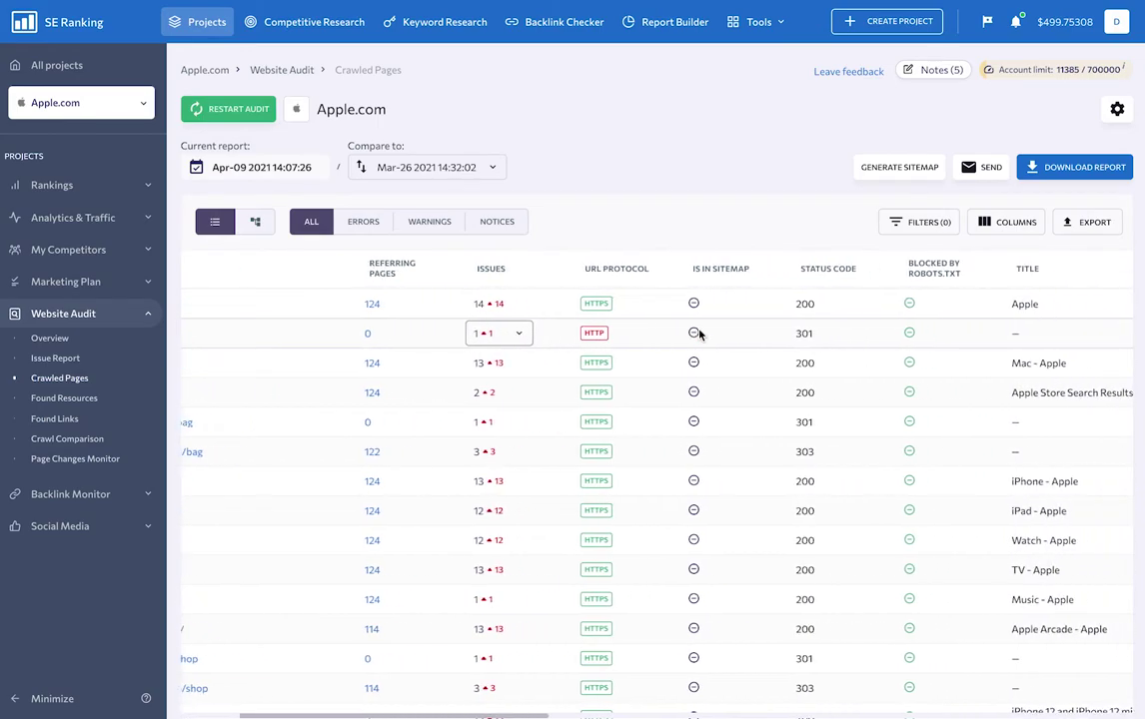
scroll(699, 335, "right", 3)
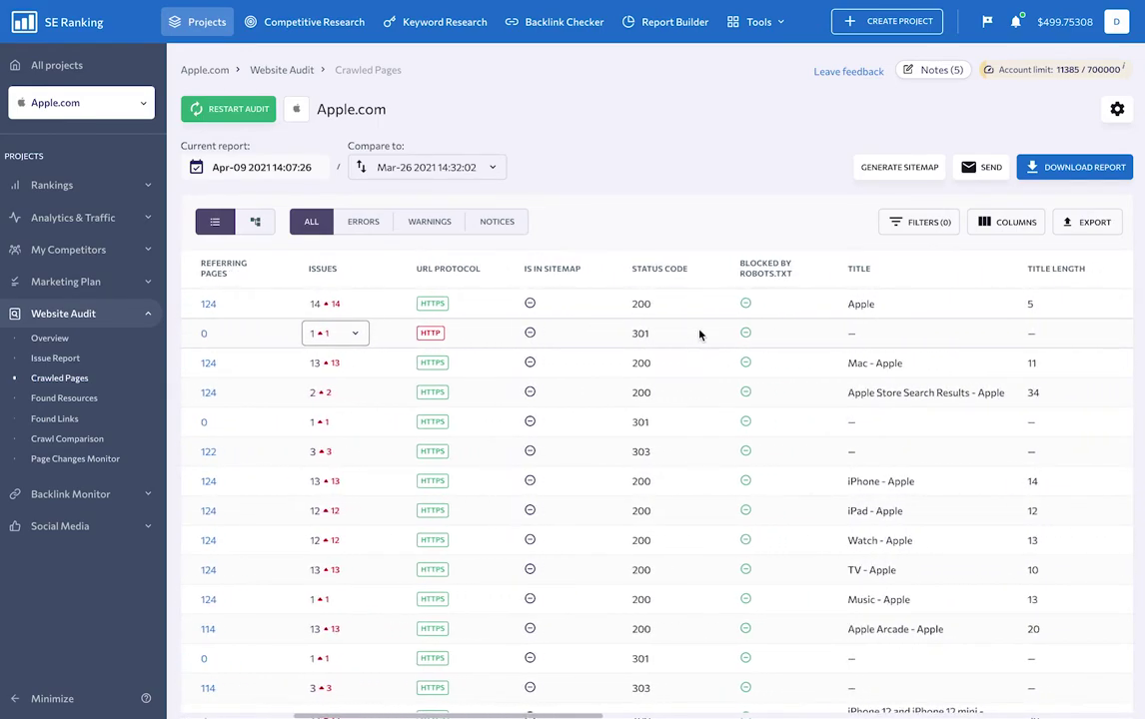
scroll(699, 335, "right", 5)
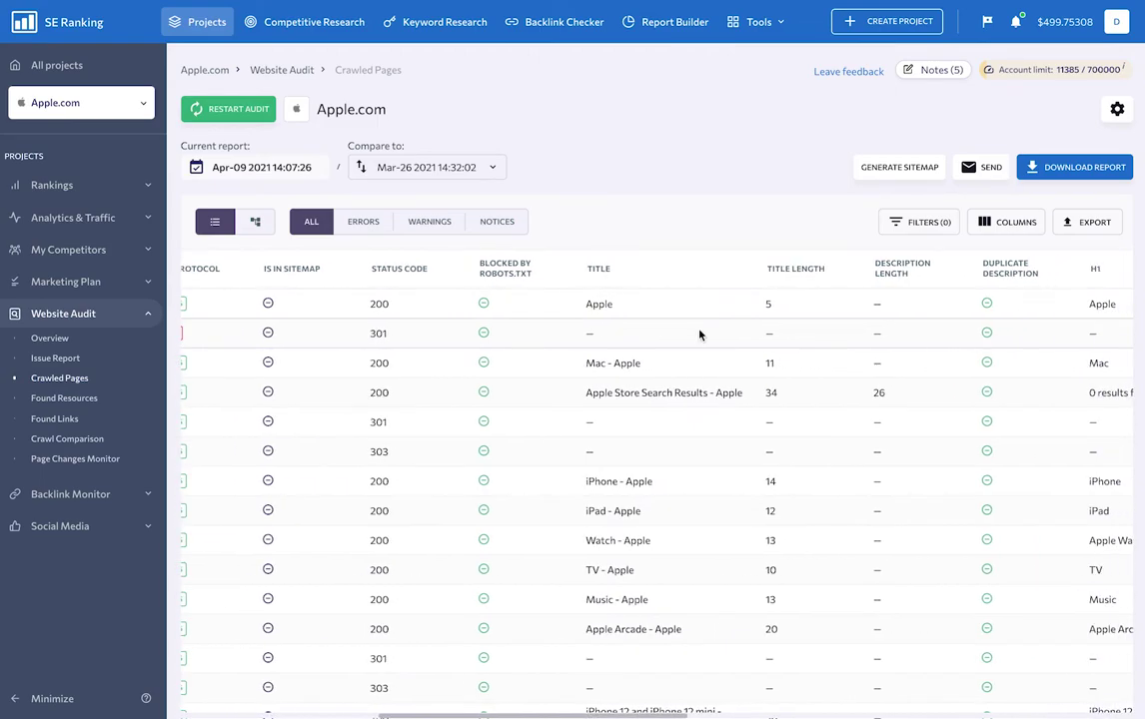
scroll(699, 334, "right", 3)
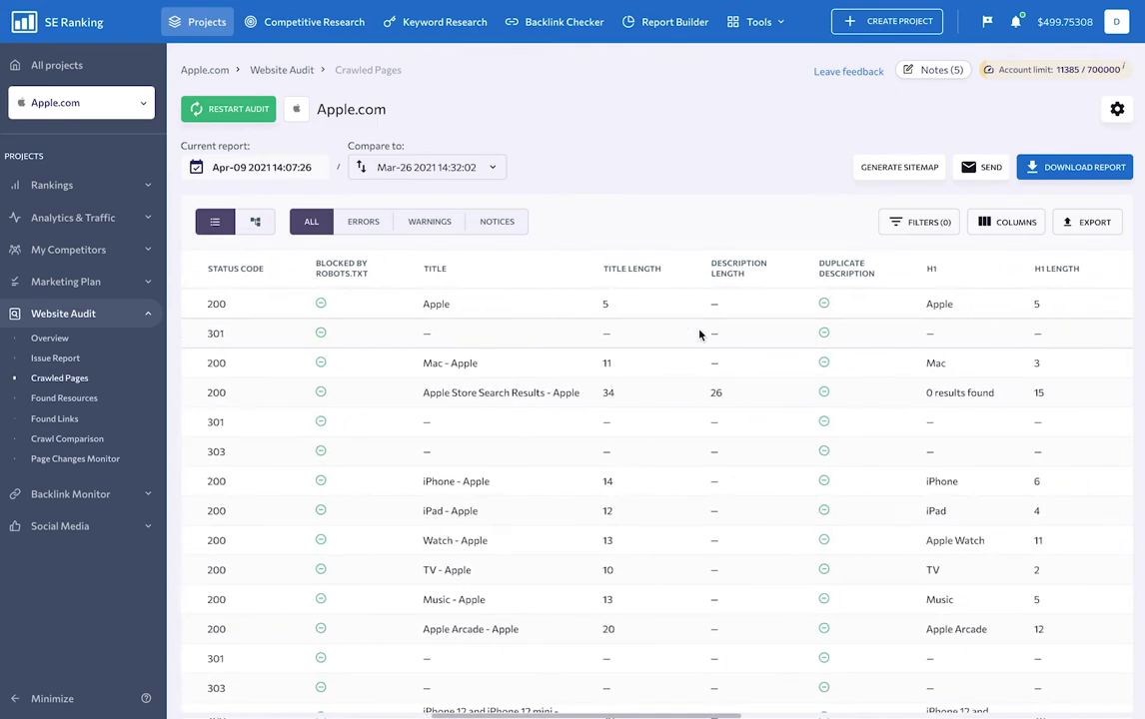
scroll(699, 334, "right", 3)
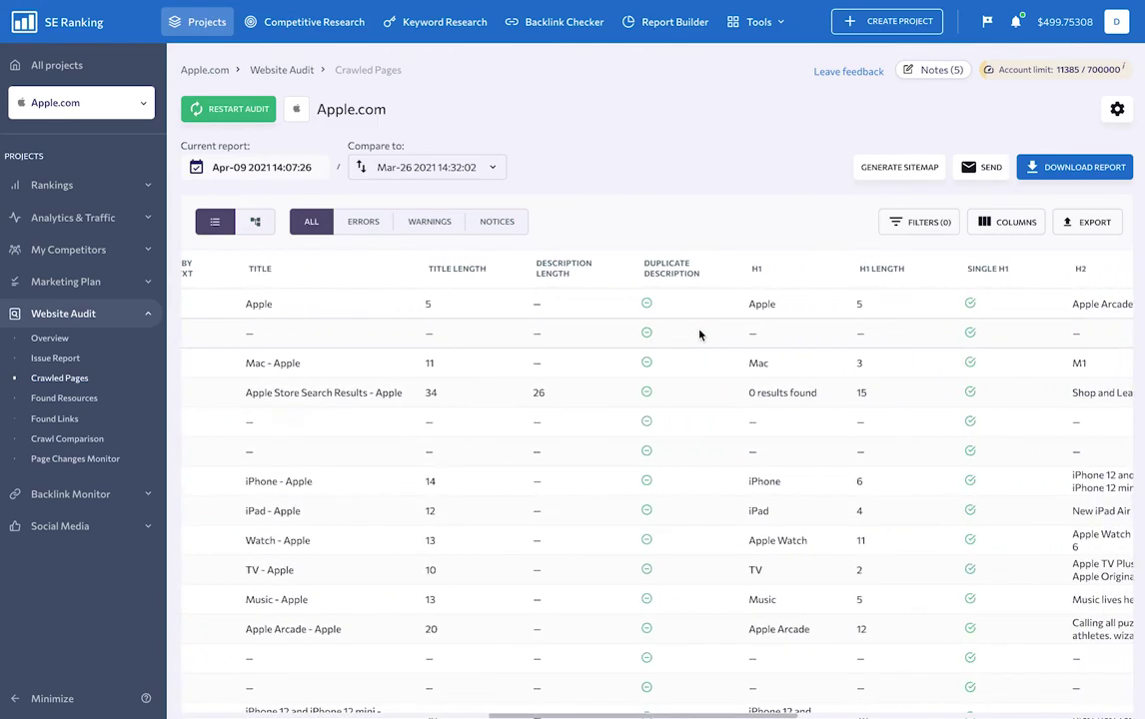
scroll(699, 334, "right", 5)
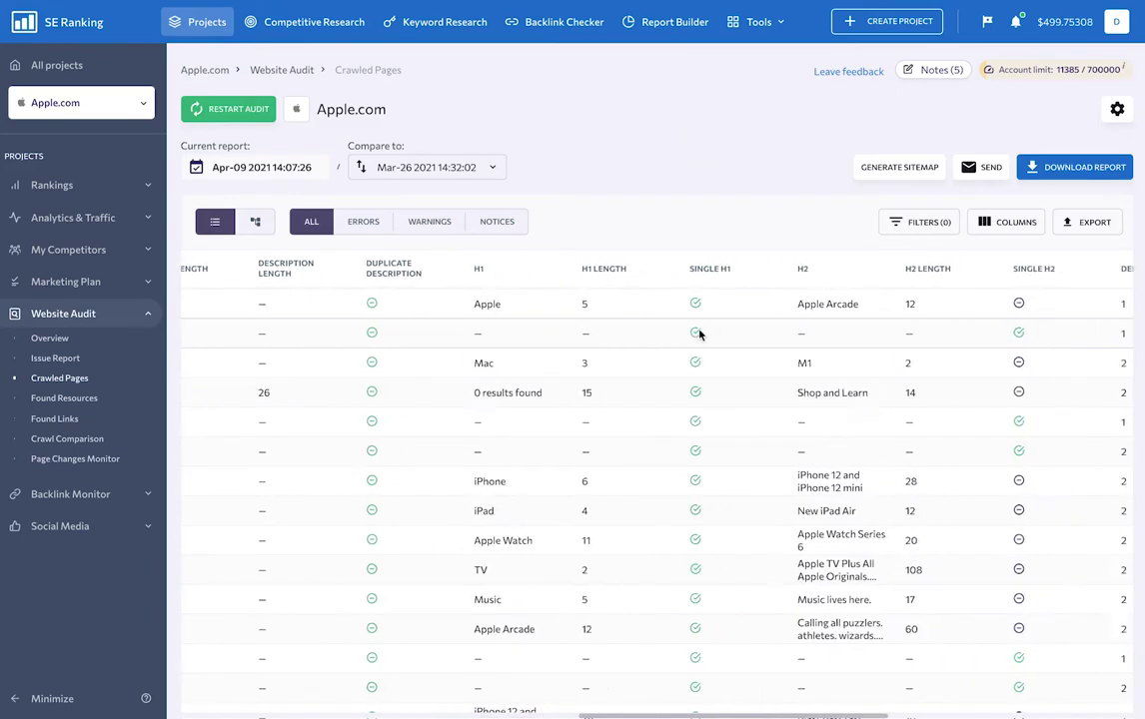
scroll(699, 334, "right", 8)
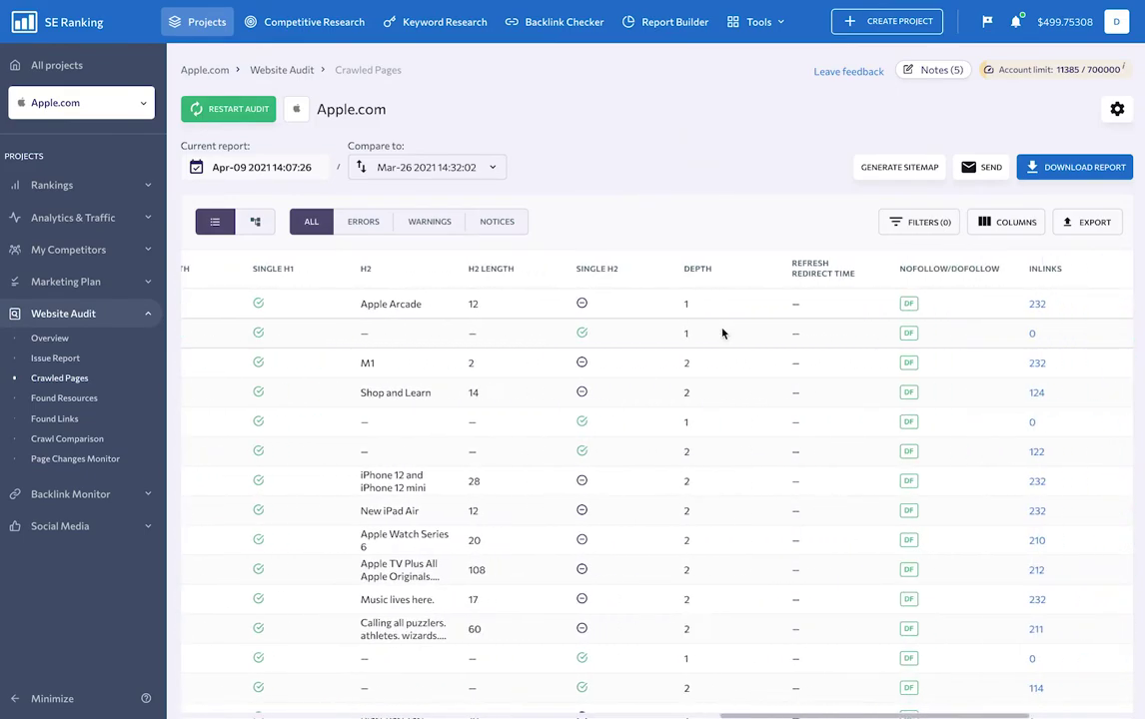
scroll(722, 333, "right", 6)
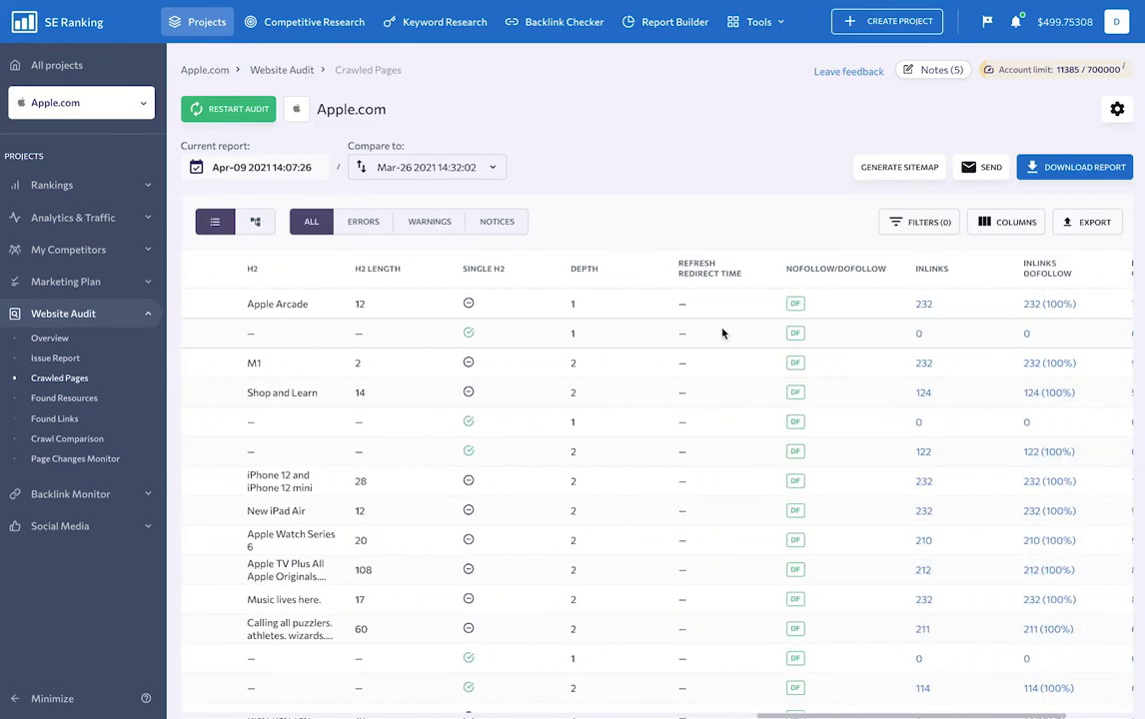
Add the Single H1 and Loading time columns to the crawled pages table and show the loading times.
left_click(983, 224)
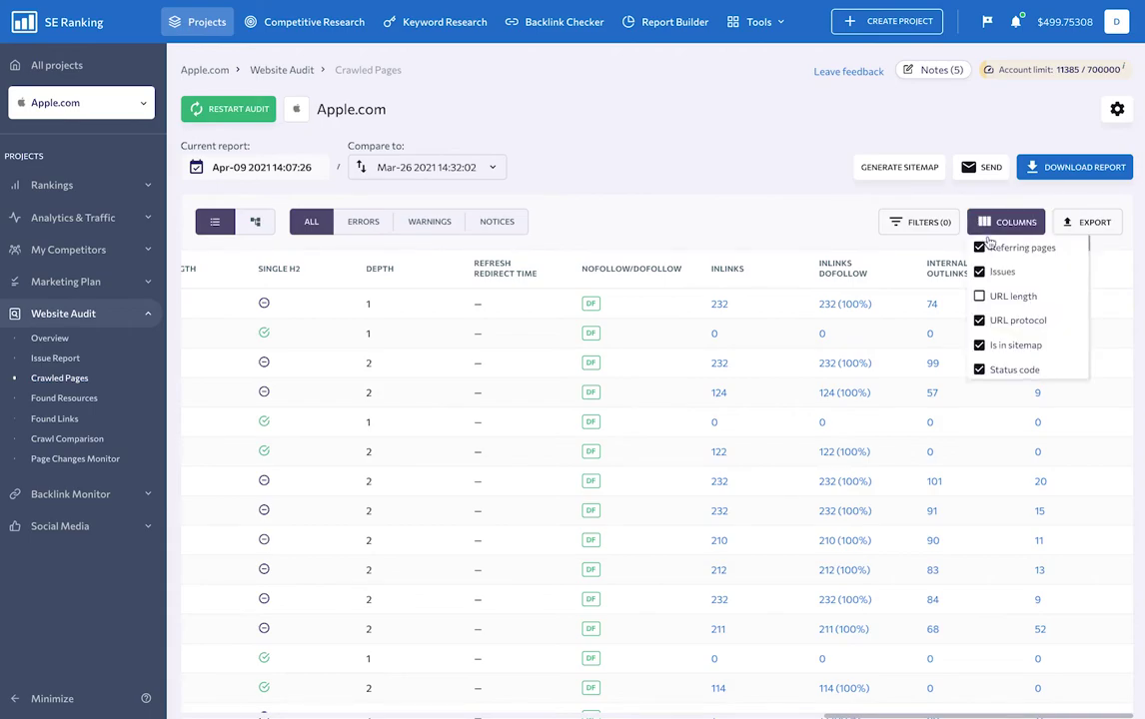
scroll(995, 258, "down", 2)
scroll(995, 259, "up", 5)
scroll(994, 259, "down", 2)
scroll(993, 255, "down", 2)
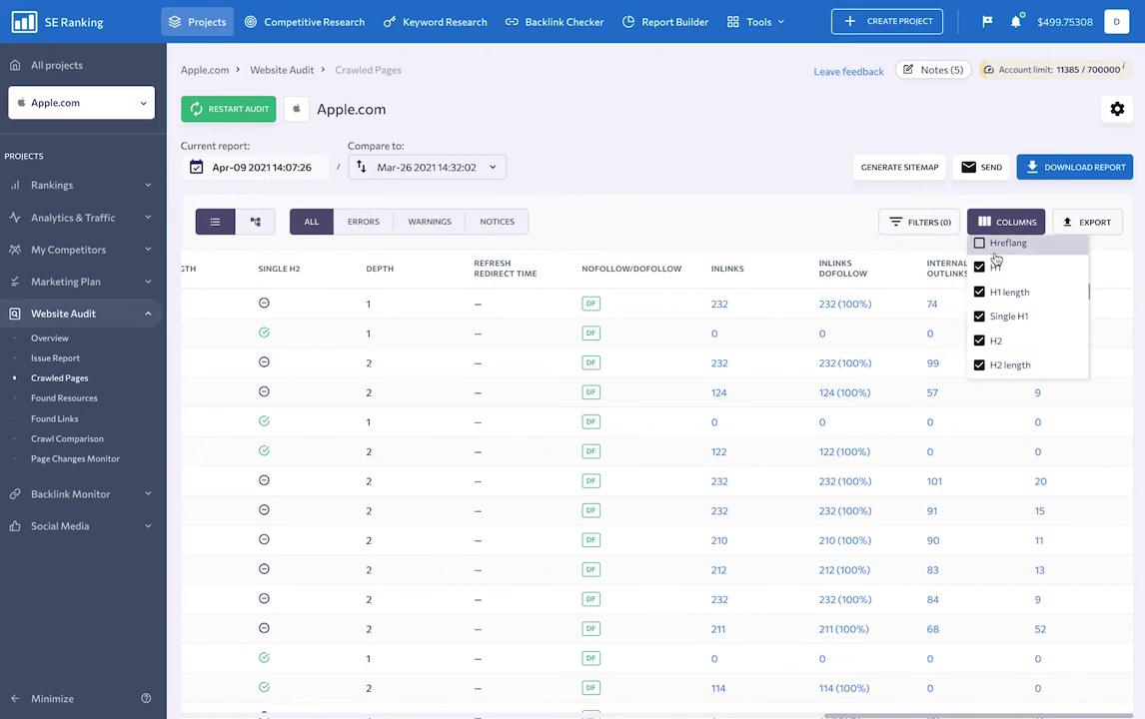
left_click(979, 319)
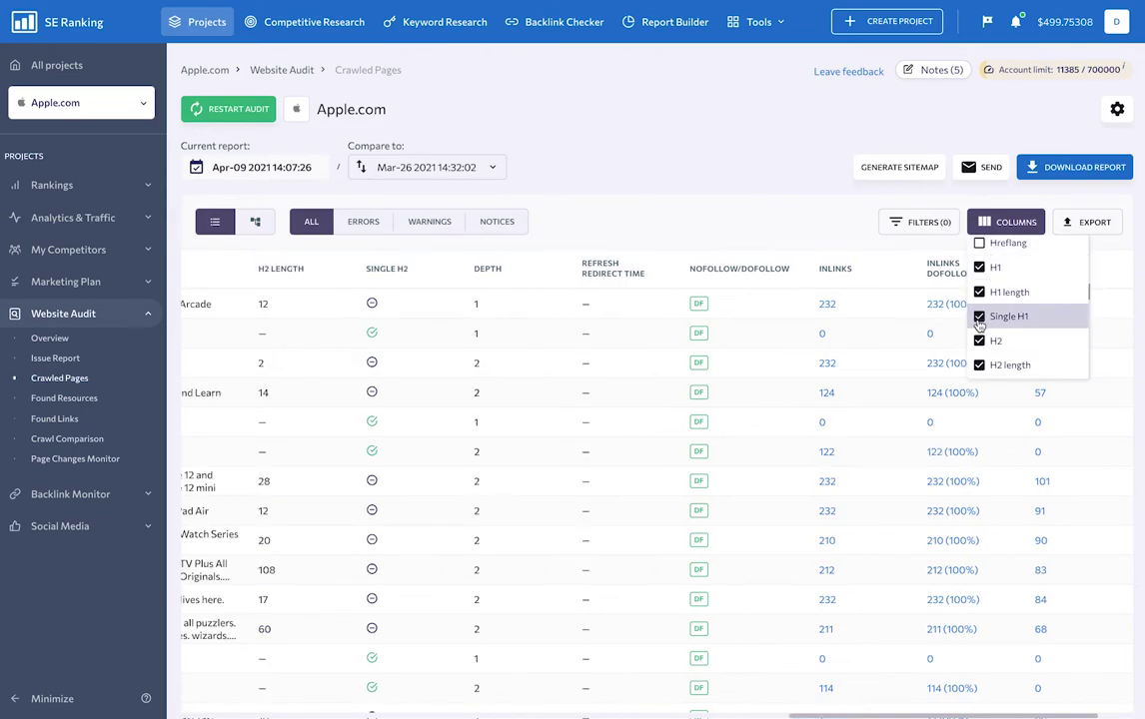
scroll(978, 325, "down", 3)
scroll(979, 330, "down", 5)
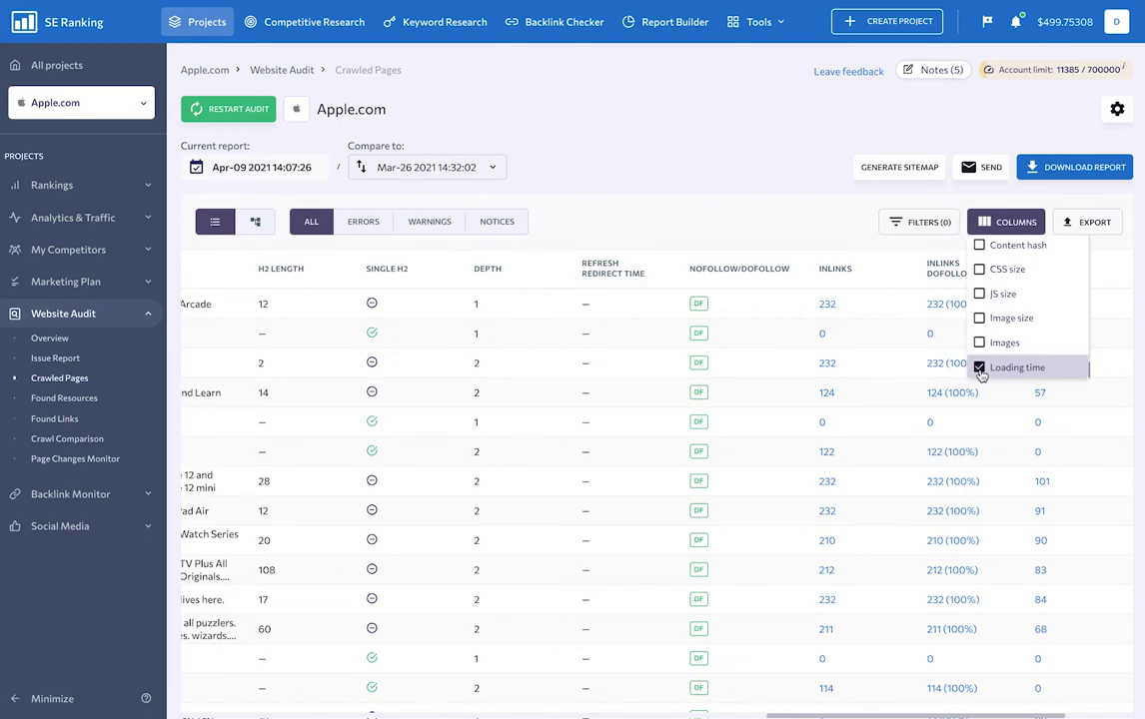
left_click(842, 225)
scroll(978, 343, "right", 5)
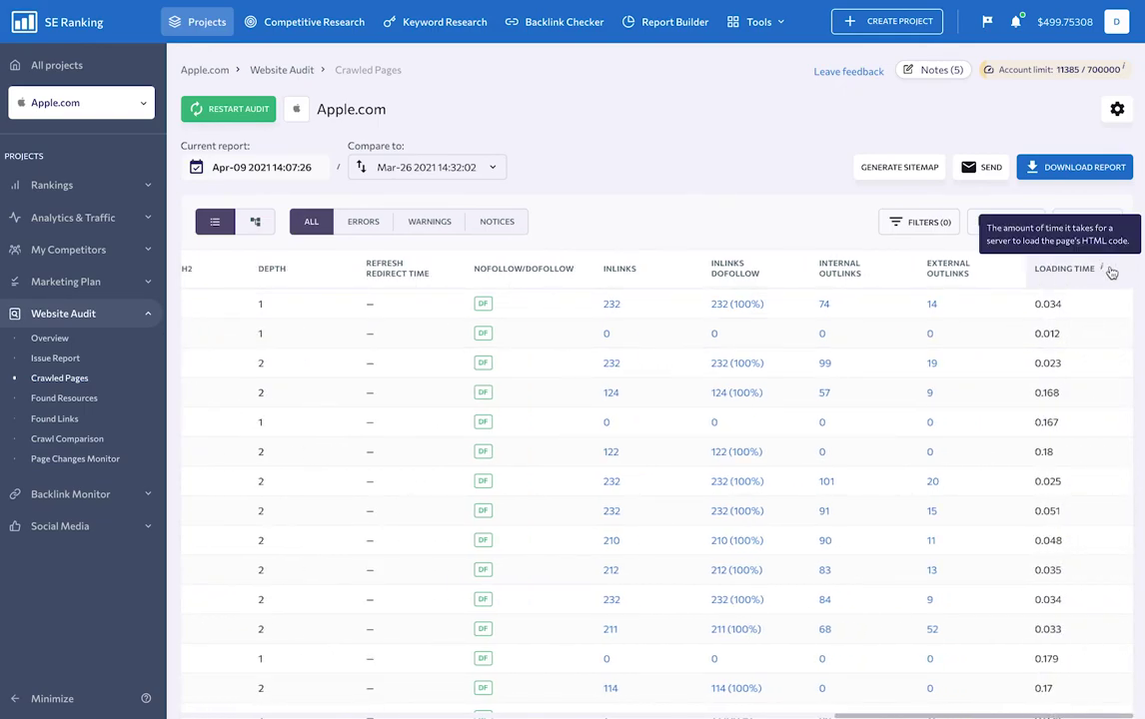
Sort the crawled pages by loading time with the slowest first, by external outlinks, and finally by internal outlinks.
left_click(1061, 268)
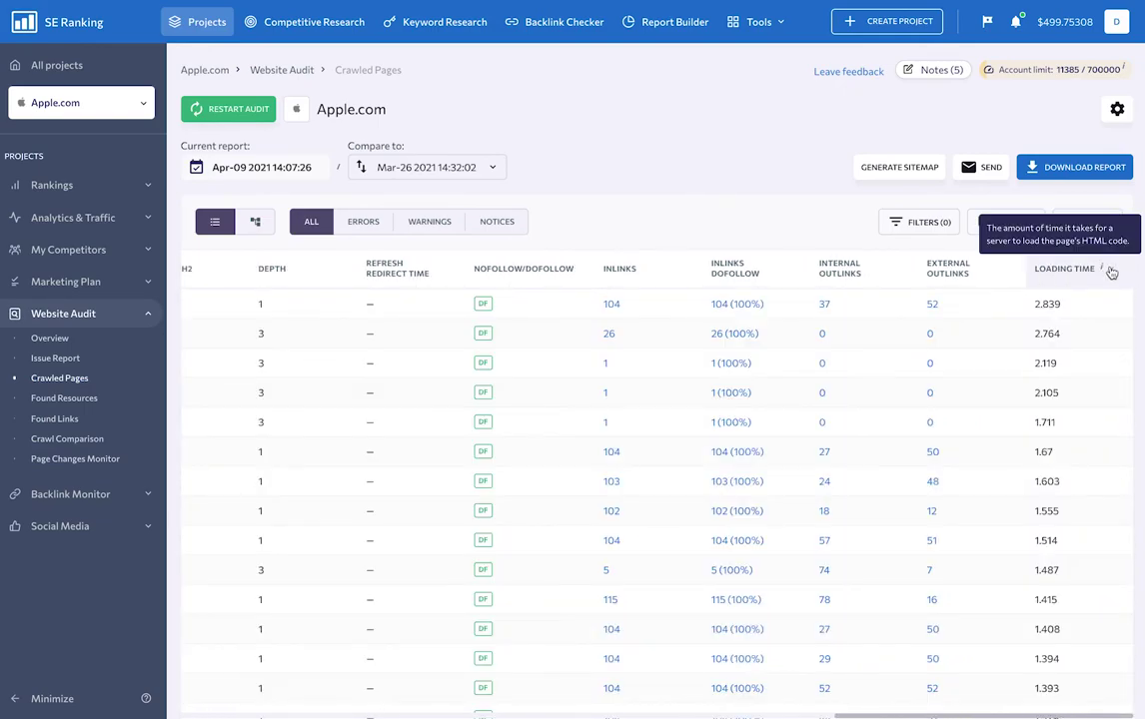
left_click(986, 270)
left_click(868, 272)
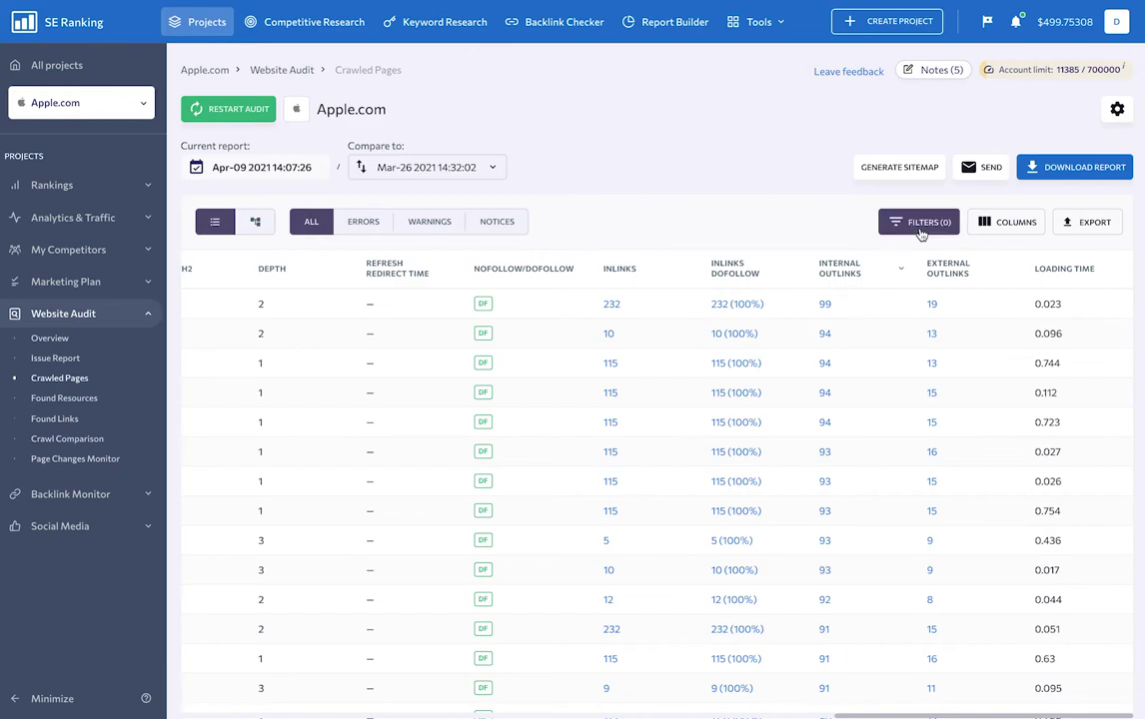
Filter the crawled pages by status code 200 and look over the filtered rows and their heading columns.
left_click(920, 224)
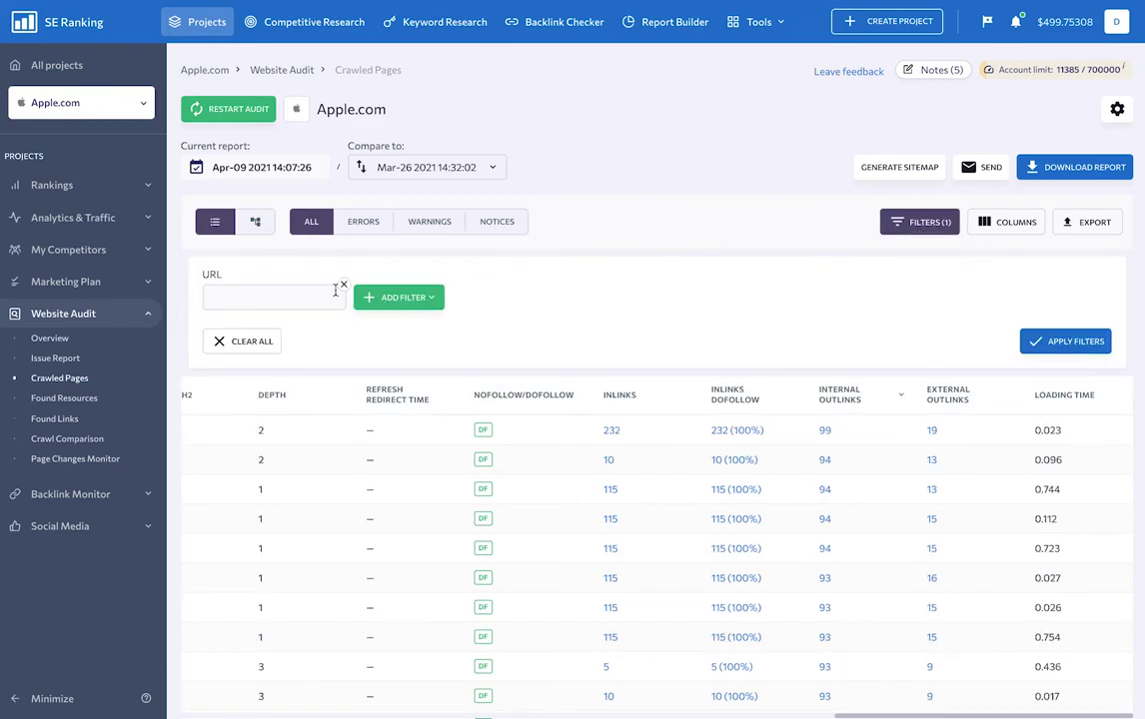
left_click(399, 297)
scroll(395, 441, "down", 2)
left_click(390, 413)
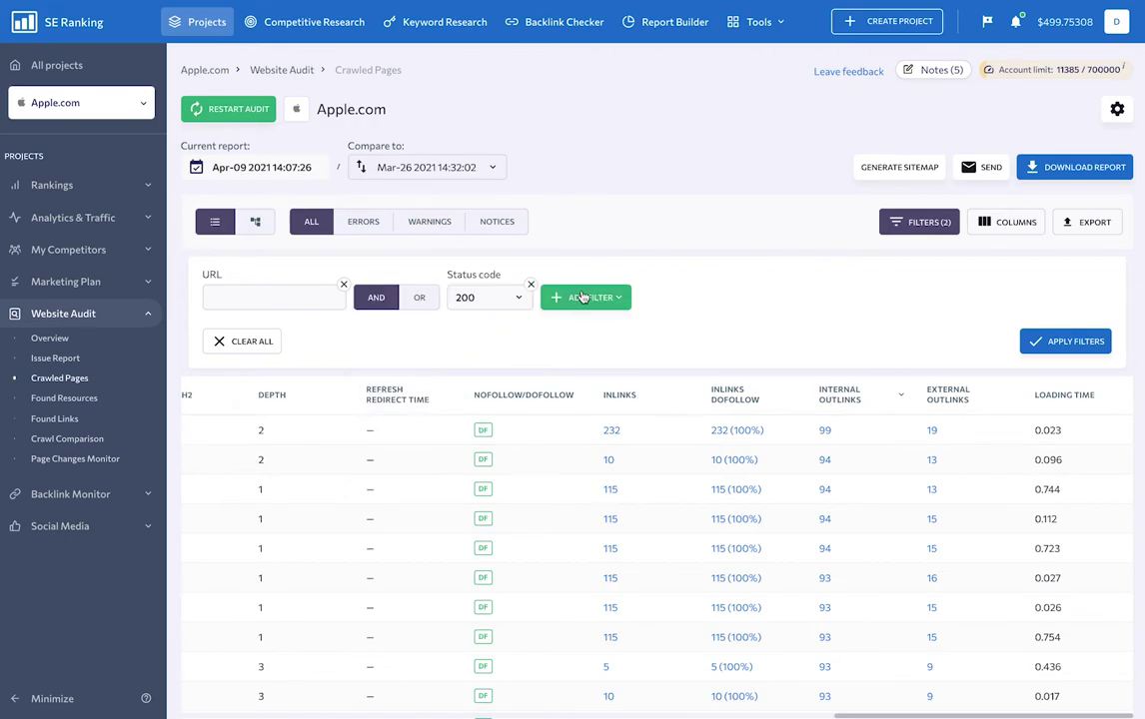
left_click(1058, 341)
scroll(735, 397, "down", 1)
scroll(736, 396, "down", 1)
scroll(736, 396, "up", 1)
scroll(736, 396, "left", 5)
scroll(507, 276, "up", 1)
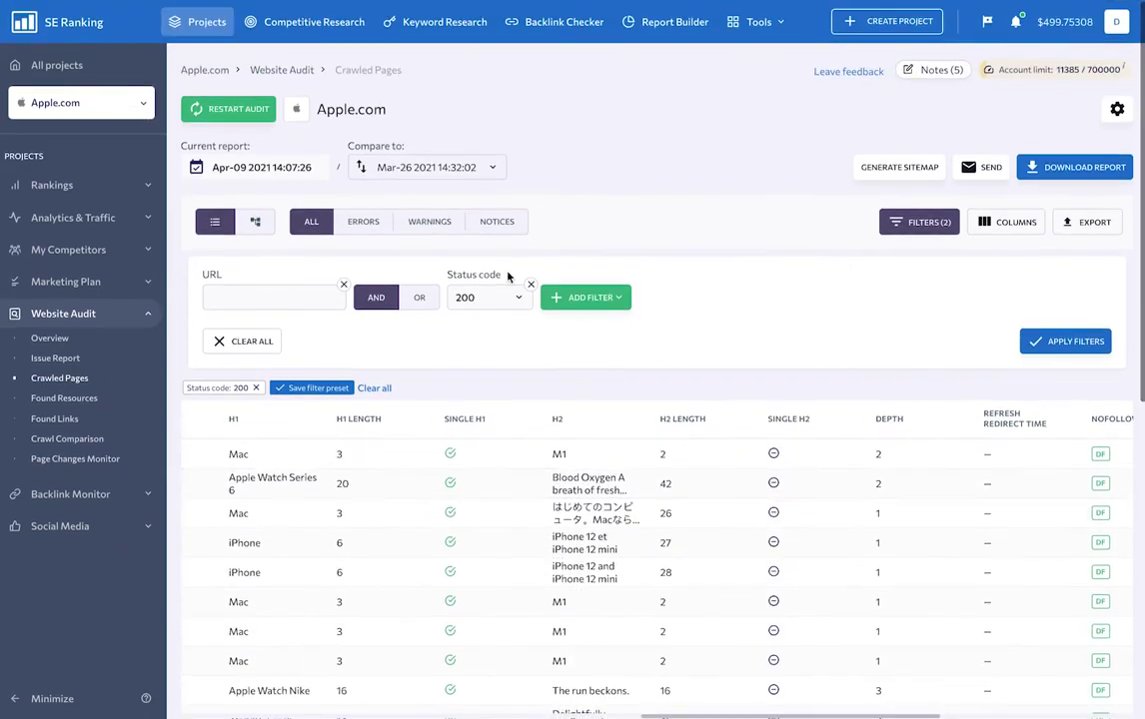
Clear the filter conditions and switch the crawled pages through errors, warnings and notices in turn.
left_click(238, 341)
left_click(362, 221)
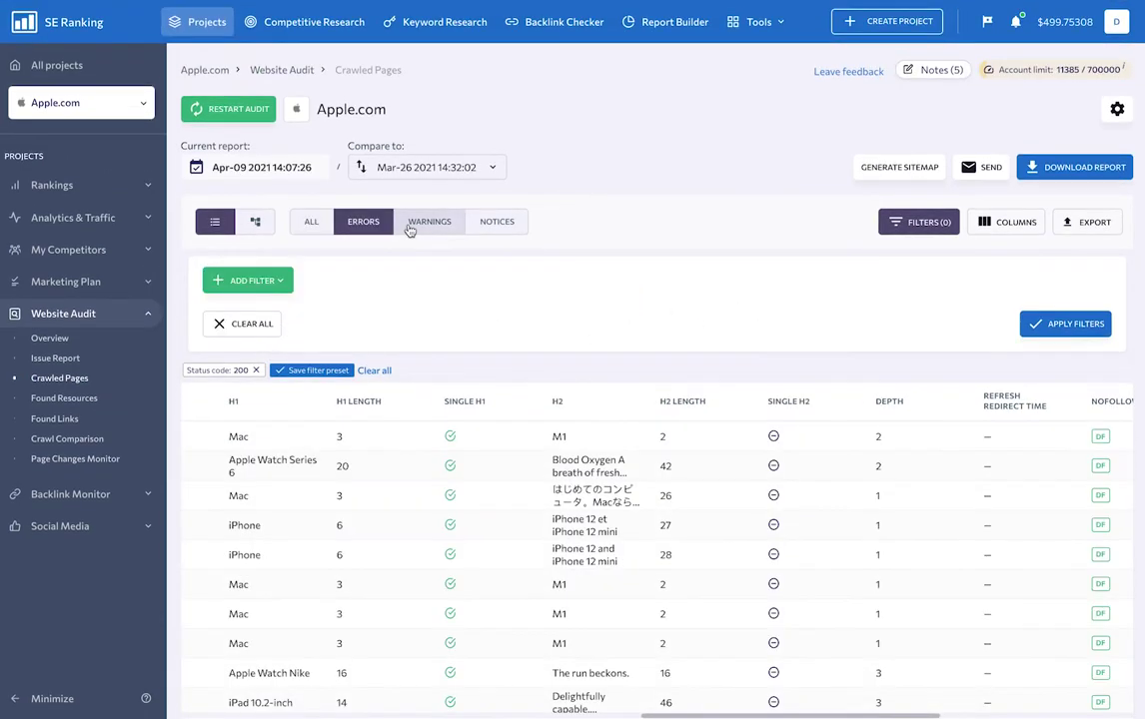
left_click(426, 223)
left_click(495, 226)
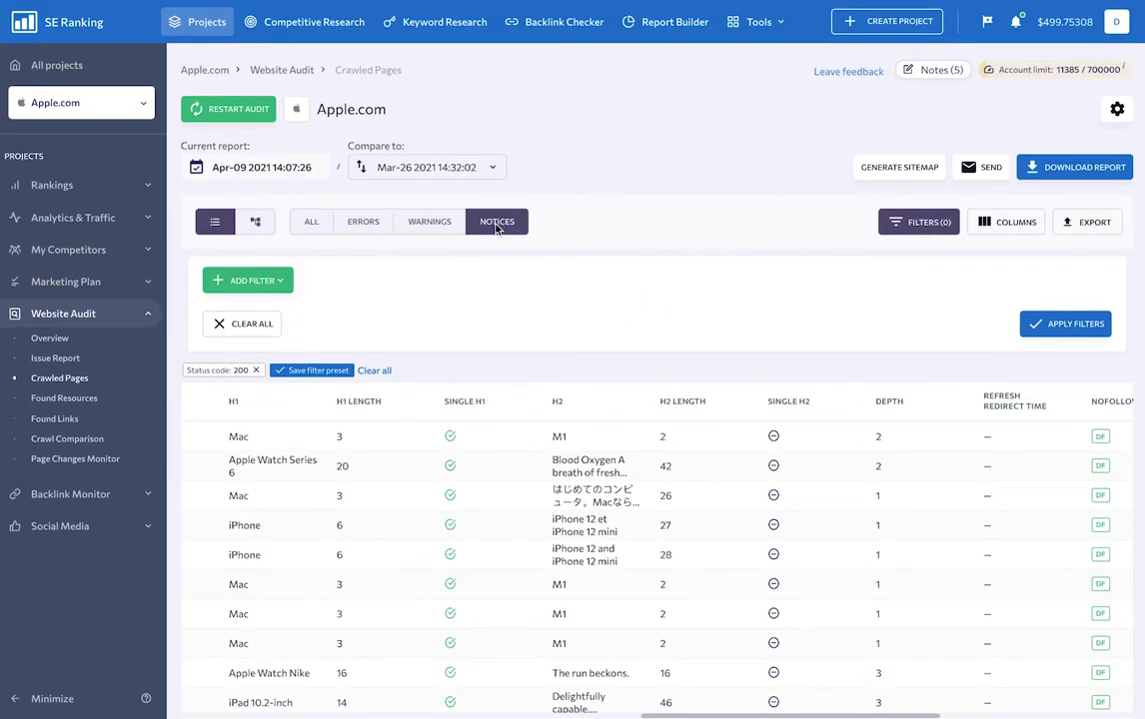
left_click(258, 225)
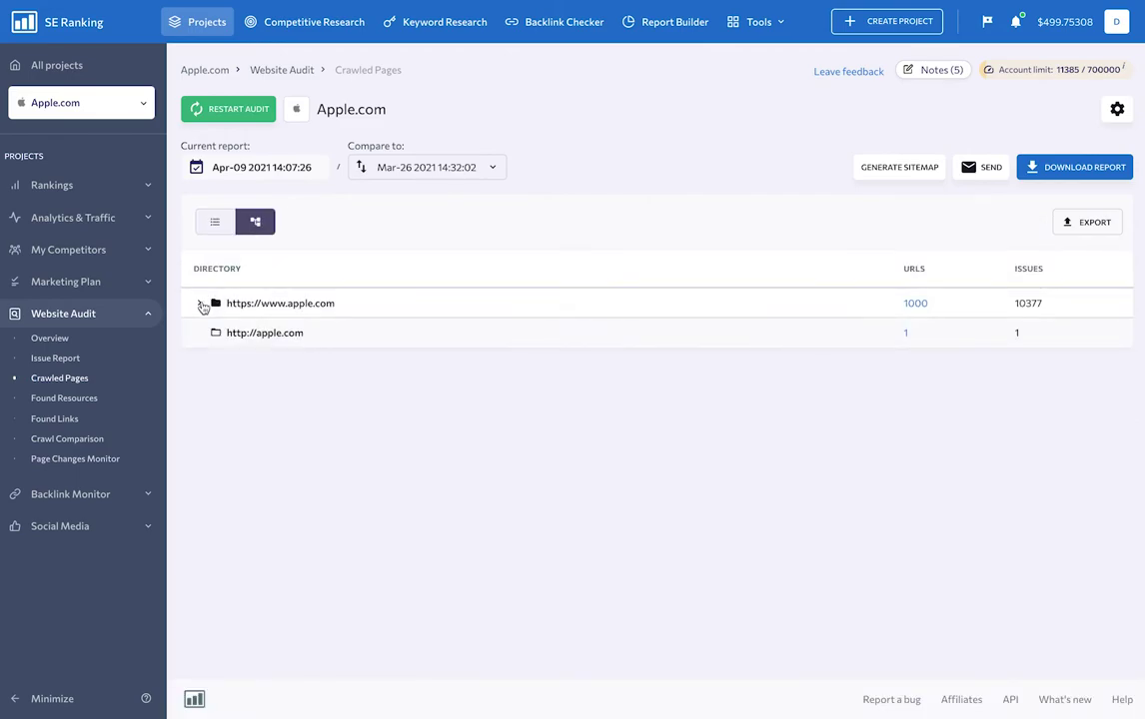
left_click(200, 304)
scroll(255, 333, "down", 2)
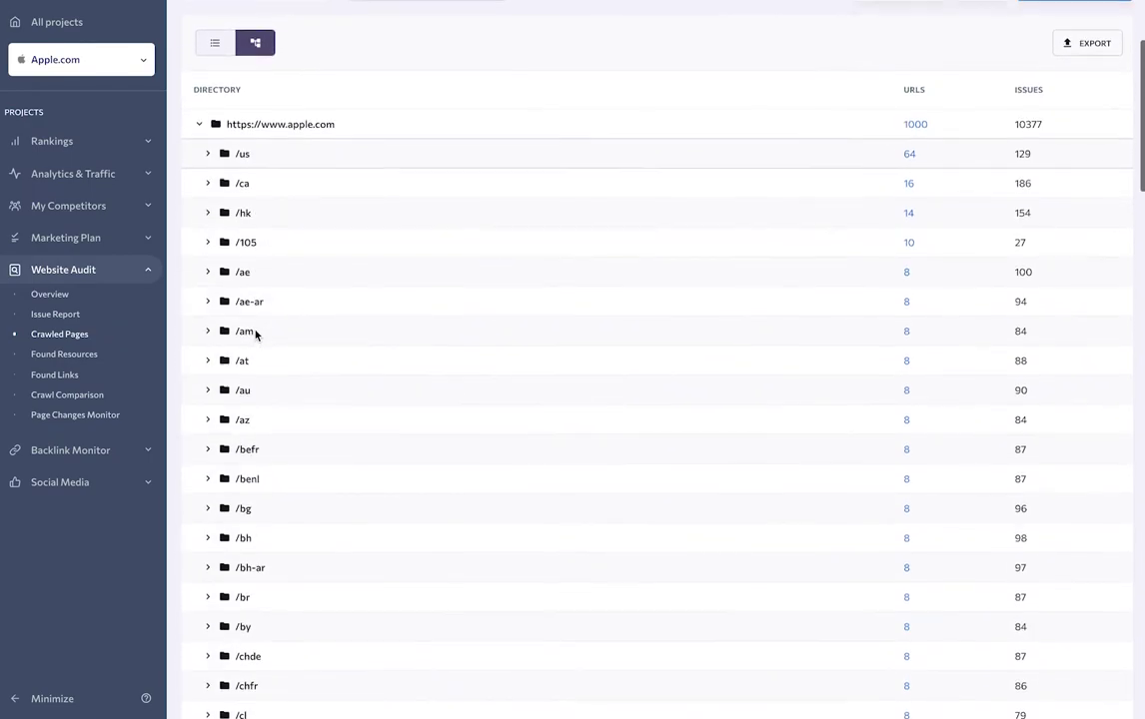
scroll(255, 336, "up", 2)
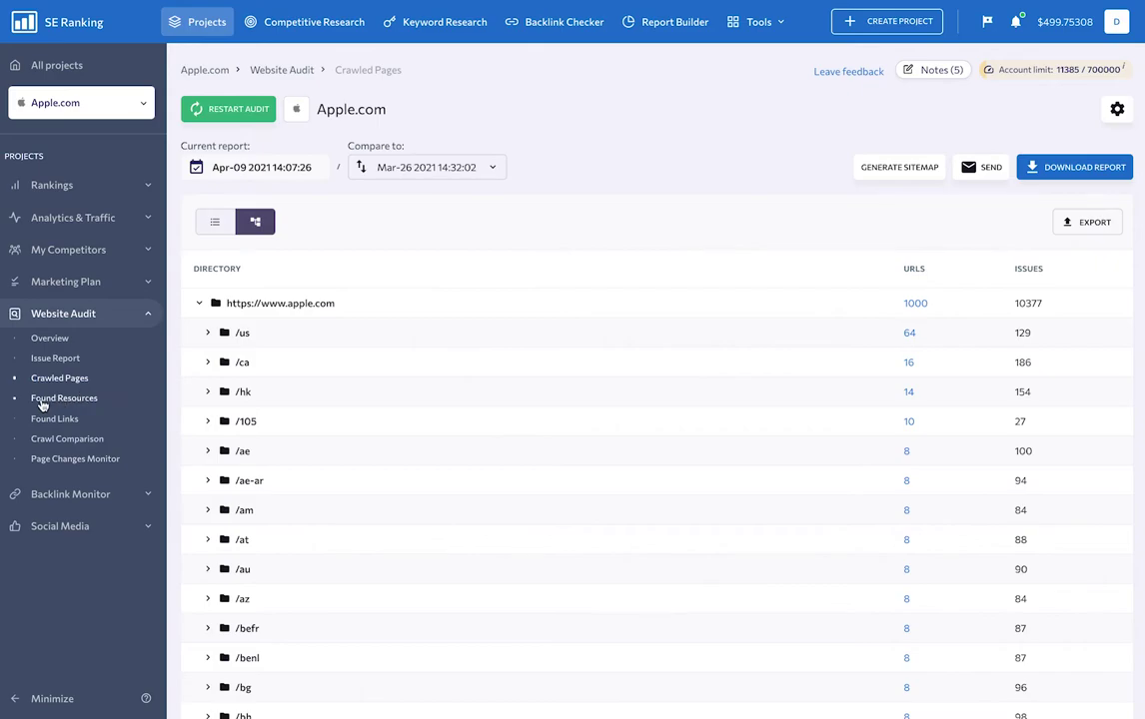
Open the Found Resources, go to another page of results and view the first image's source URL details, collapsing them again.
left_click(82, 398)
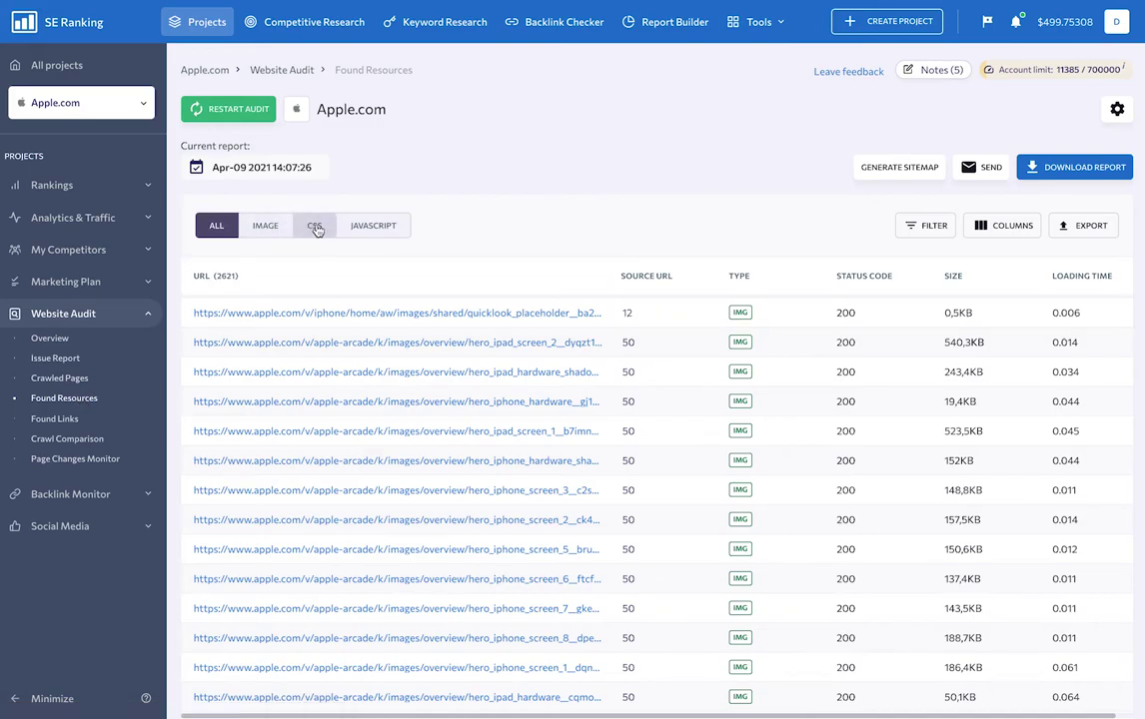
scroll(536, 230, "down", 4)
left_click(270, 651)
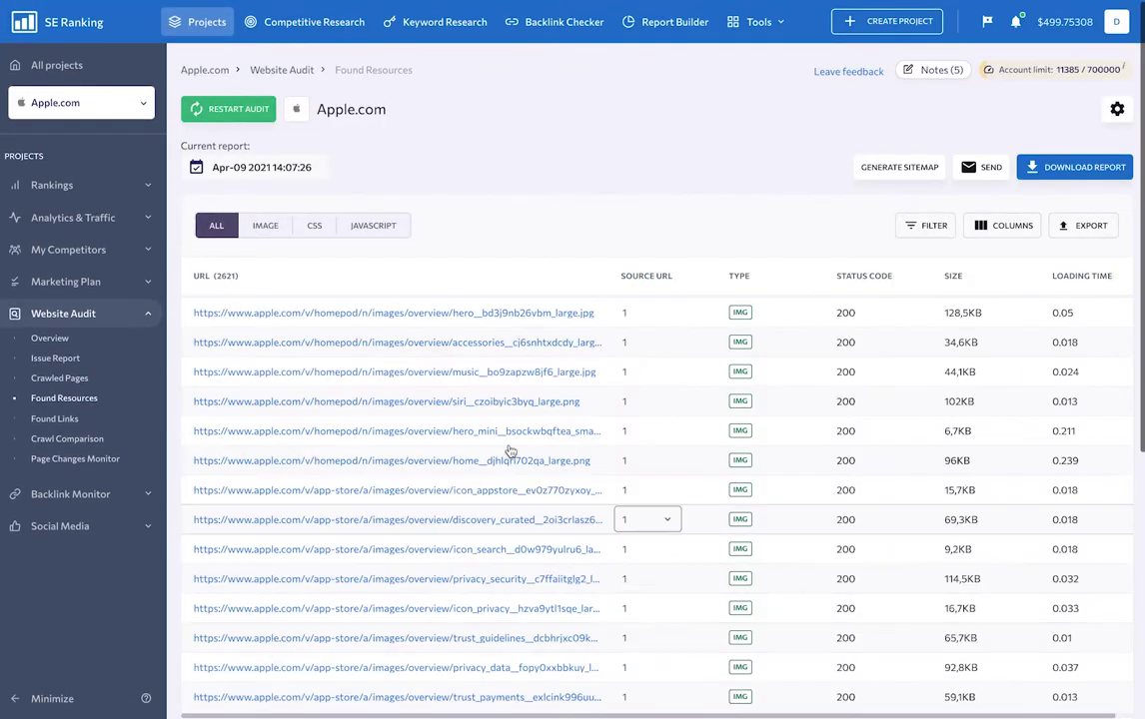
left_click(655, 320)
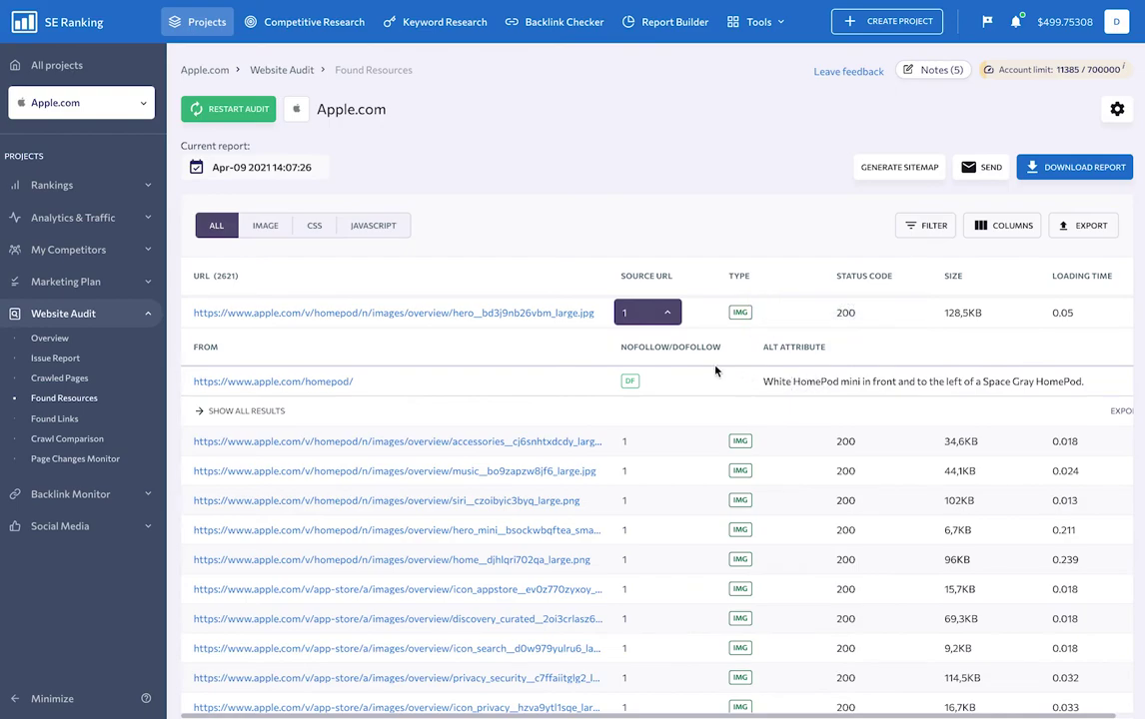
left_click(666, 315)
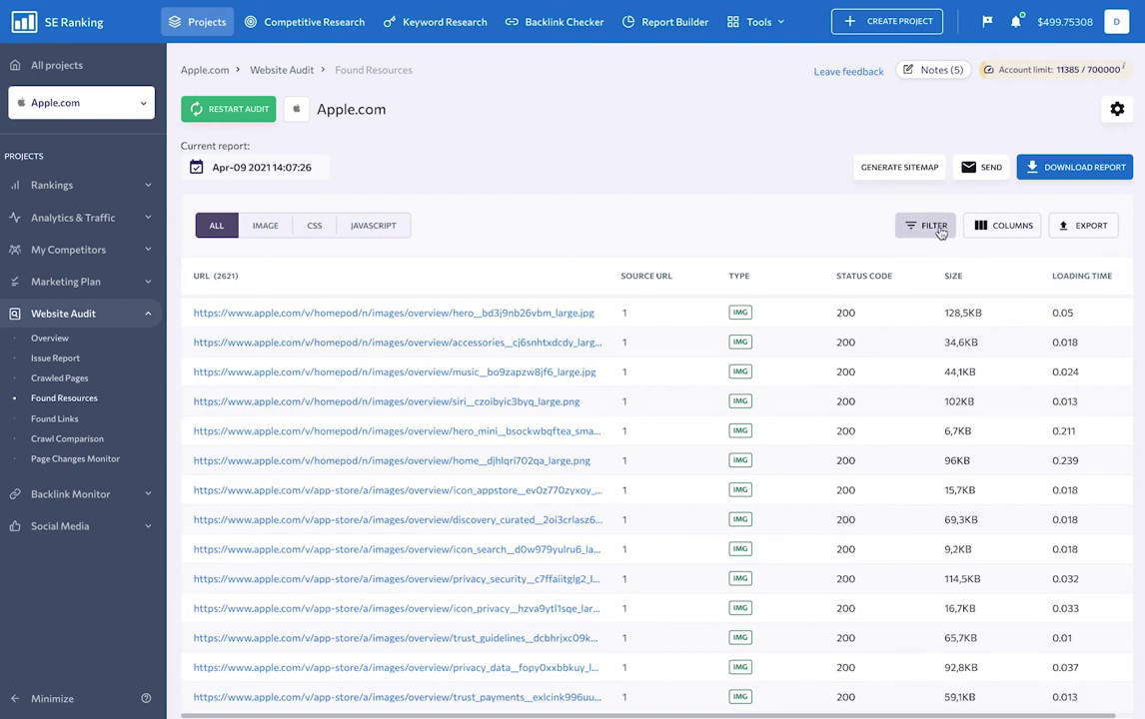
Limit the found resources to images, to CSS files and finally to JavaScript files.
left_click(258, 231)
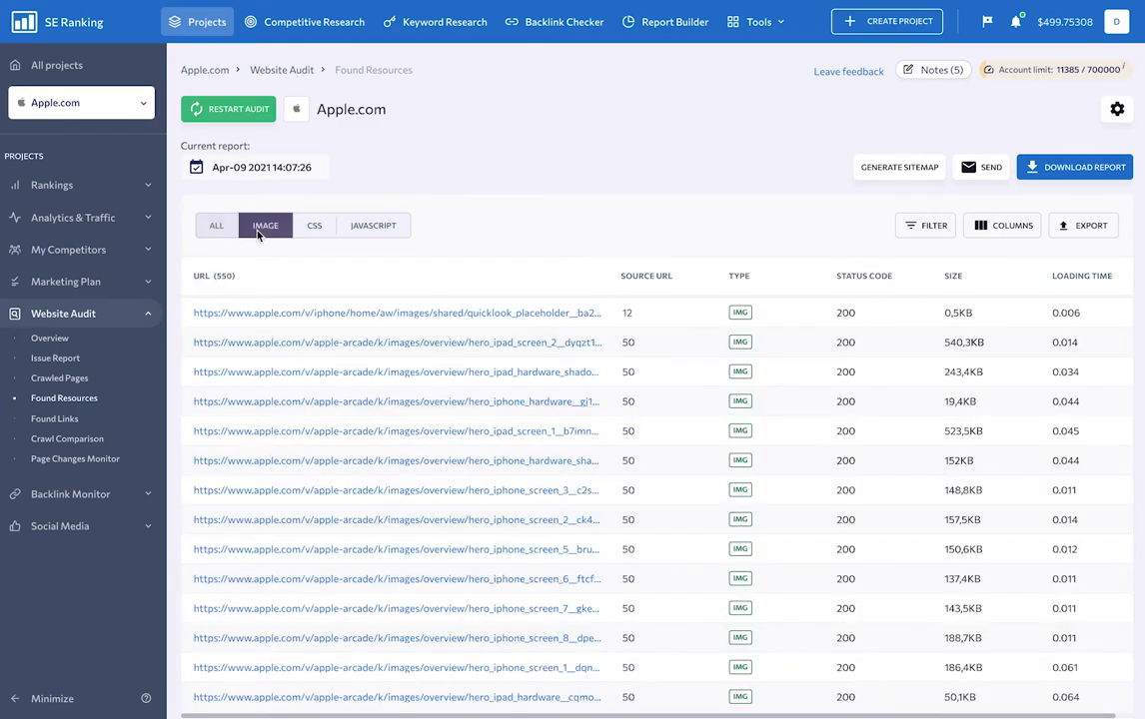
left_click(314, 226)
left_click(375, 228)
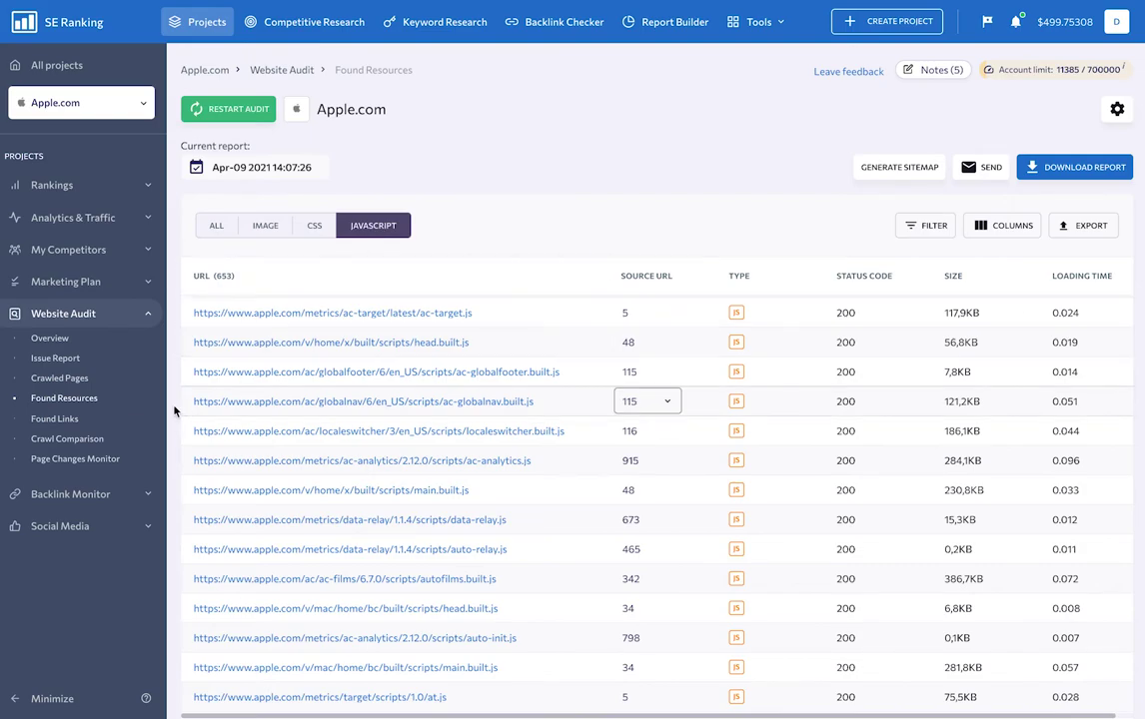
Open the audit's Found Links and sort the internal links by type.
left_click(55, 419)
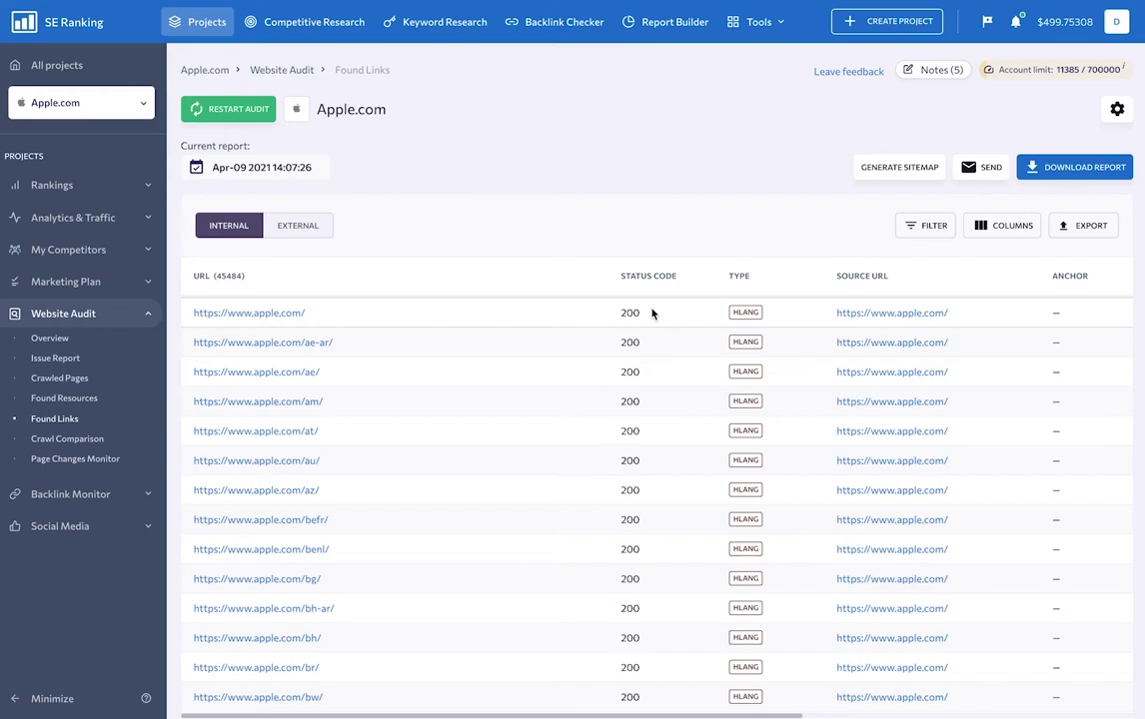
scroll(651, 314, "right", 3)
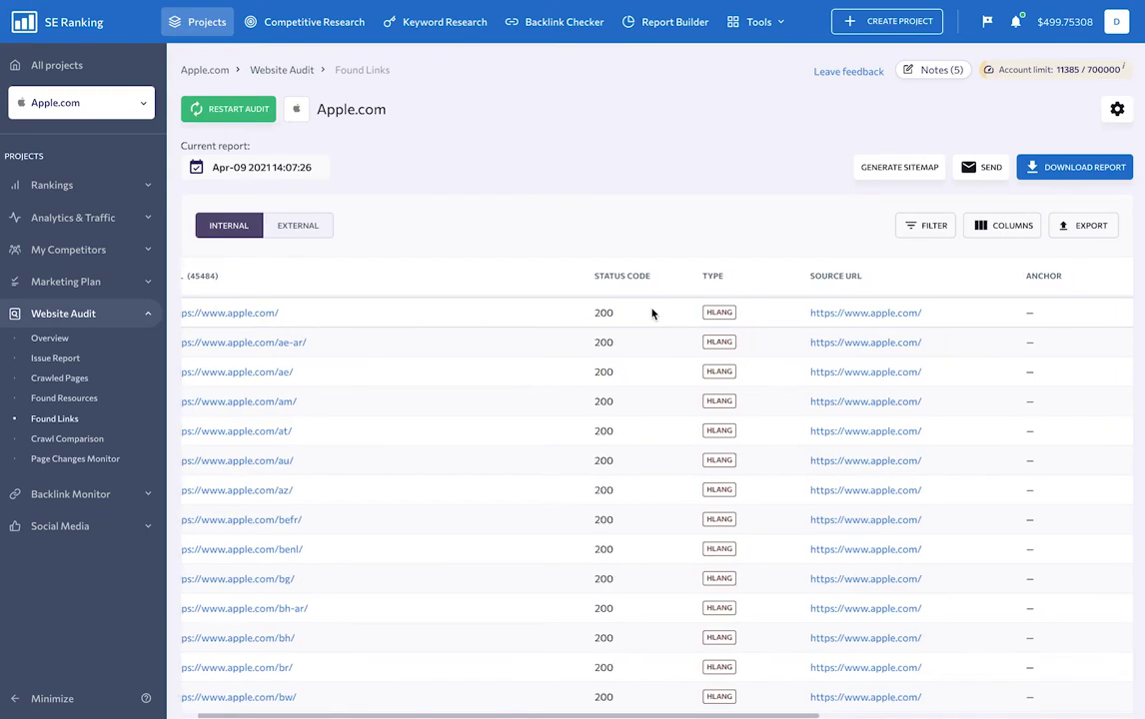
scroll(654, 313, "right", 3)
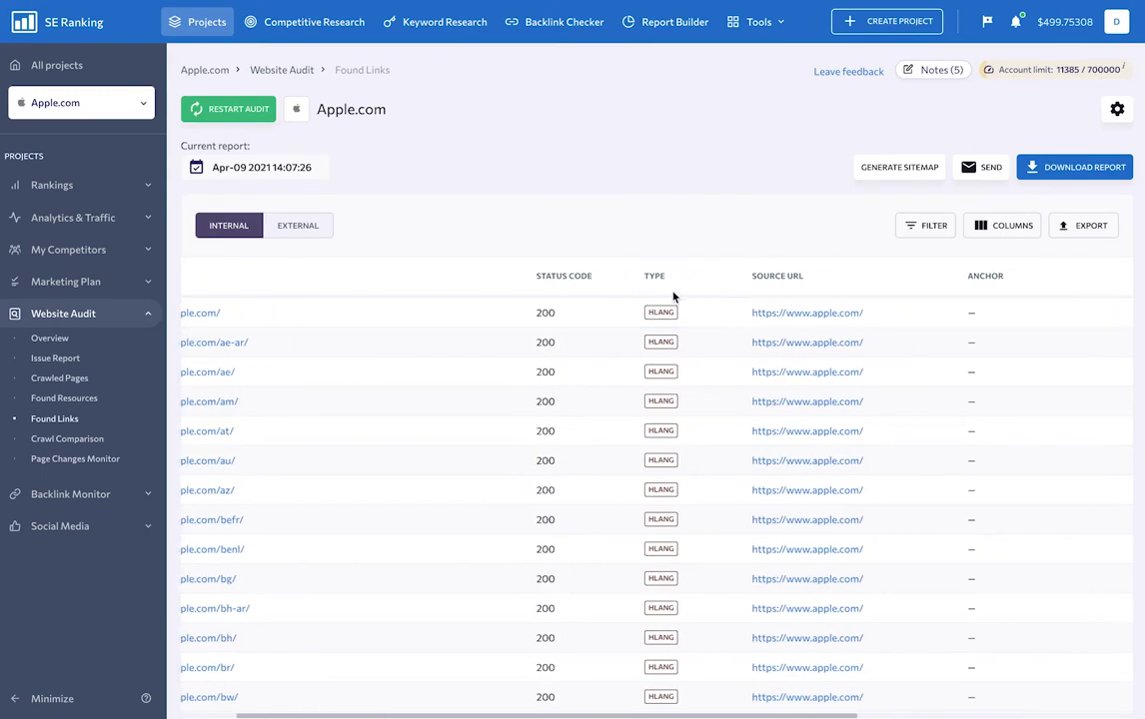
left_click(705, 273)
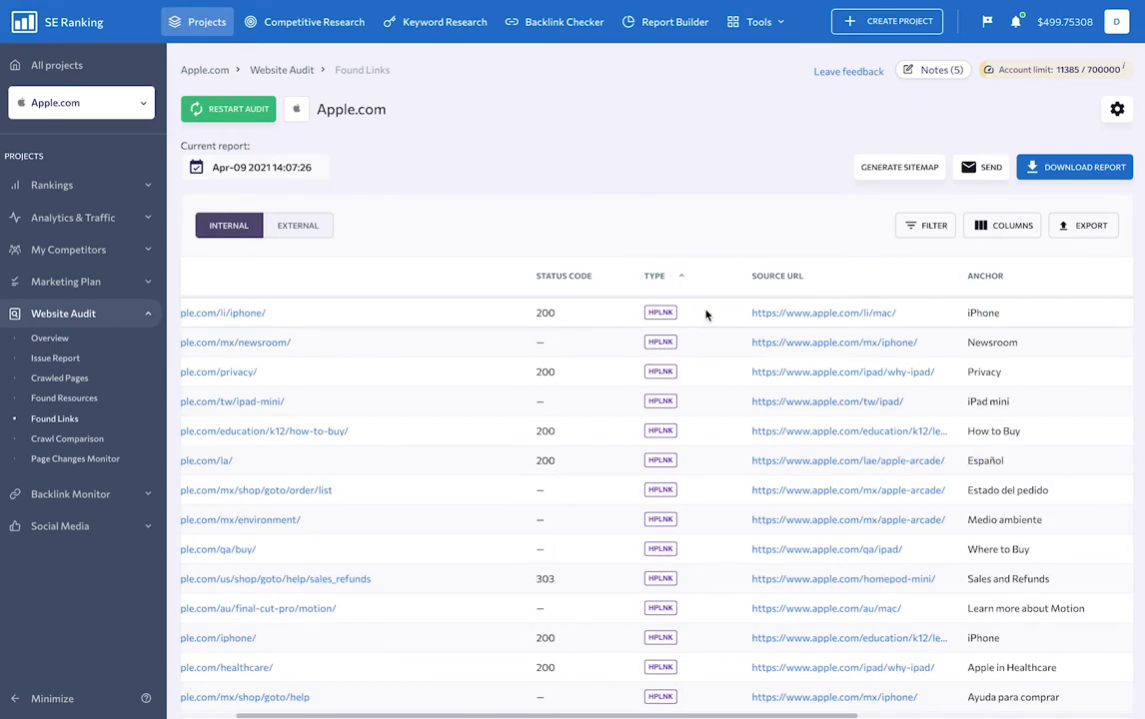
Sort the internal links by their nofollow/dofollow attribute so that the nofollow links come first.
scroll(705, 315, "right", 6)
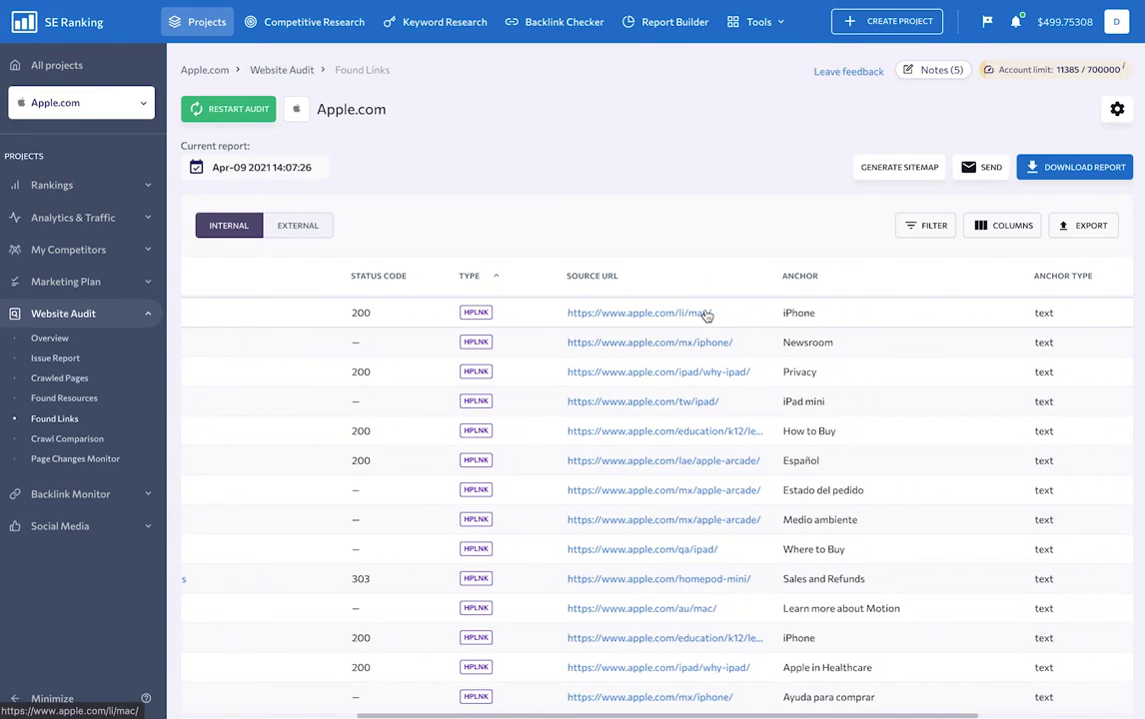
scroll(705, 315, "right", 8)
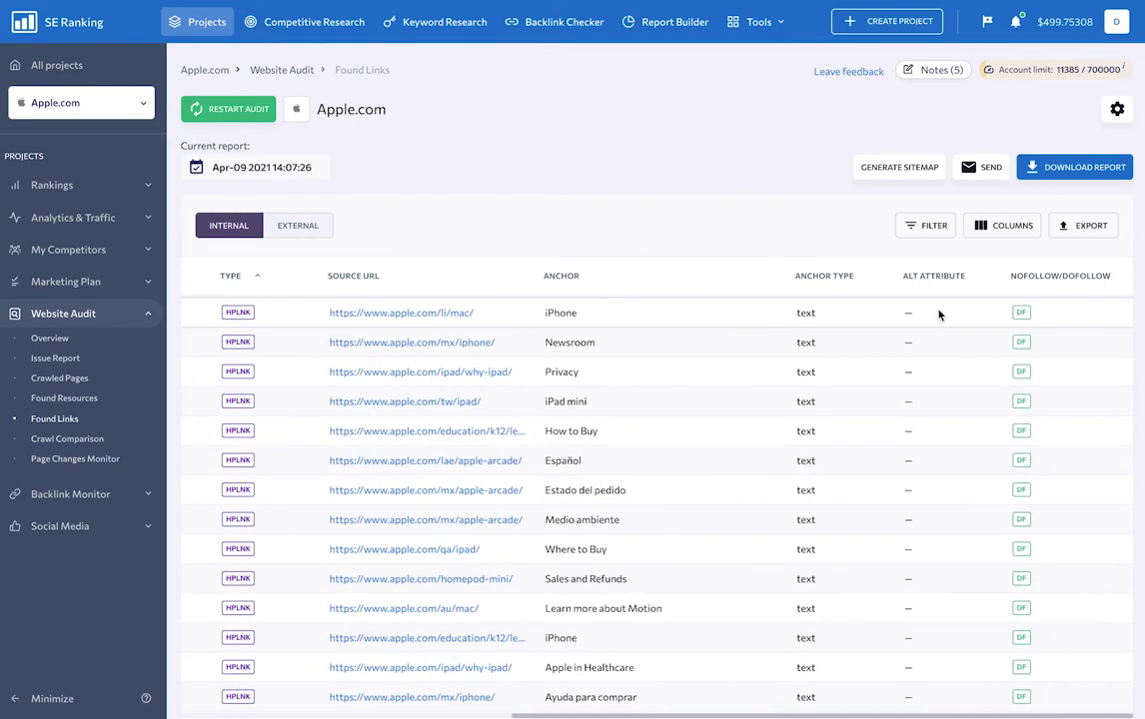
left_click(1115, 281)
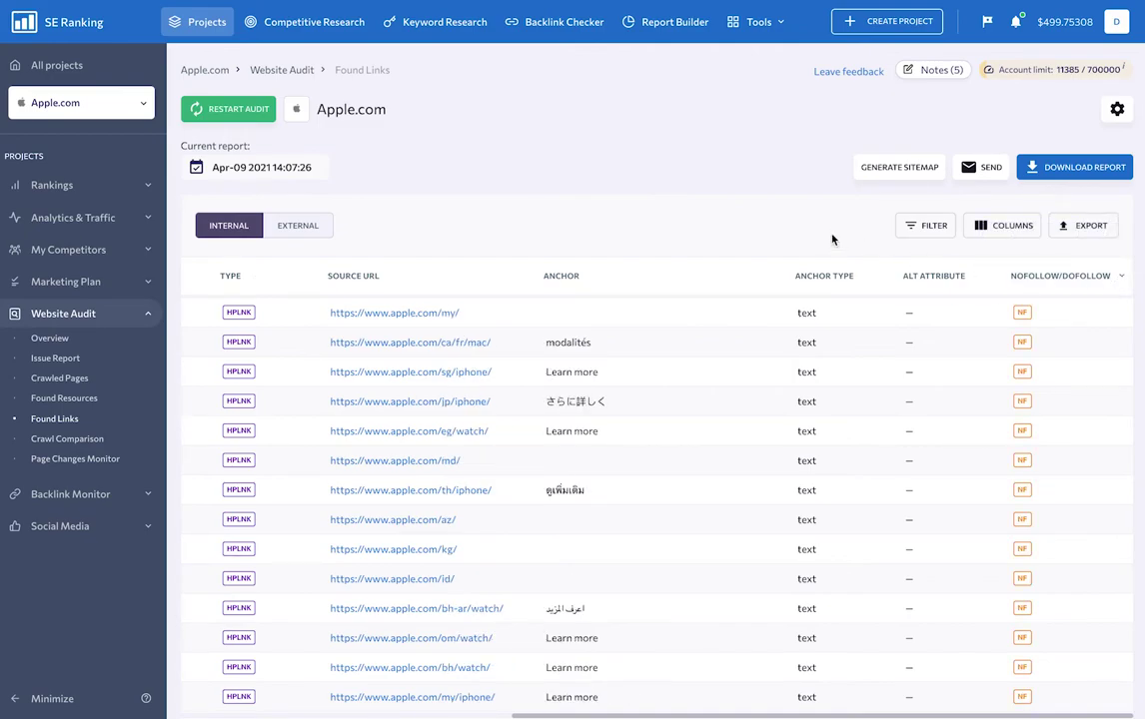
Review the column, filter and export format options for the found links, cancelling the export.
left_click(989, 230)
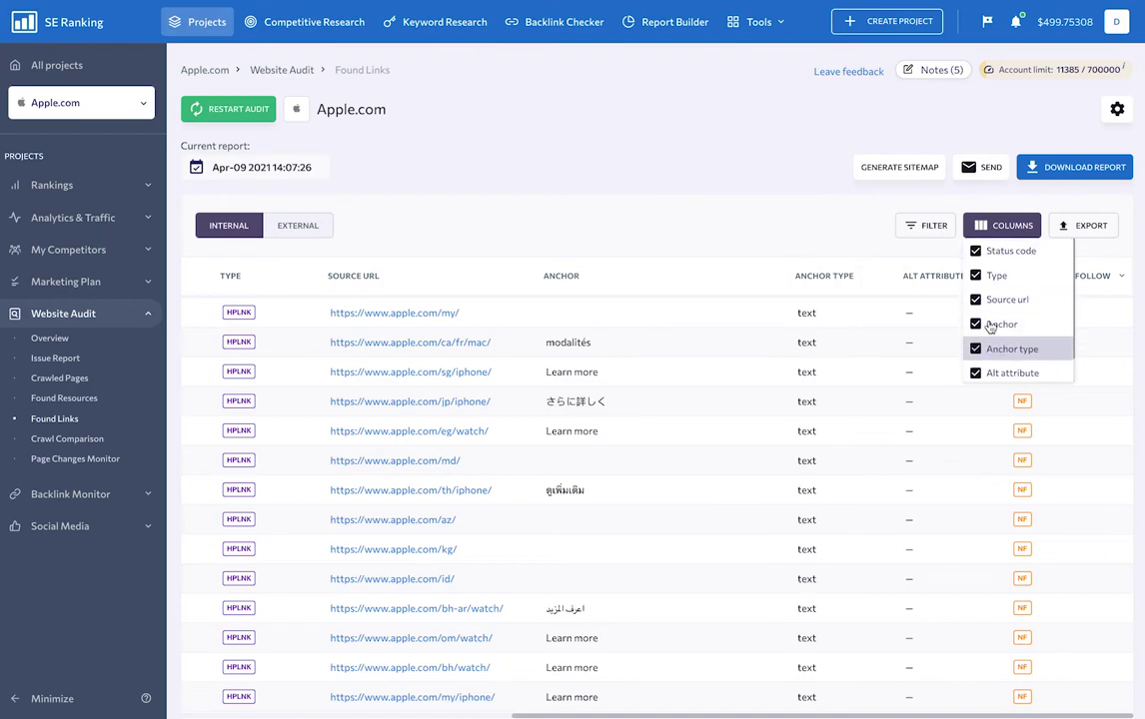
left_click(937, 228)
left_click(937, 228)
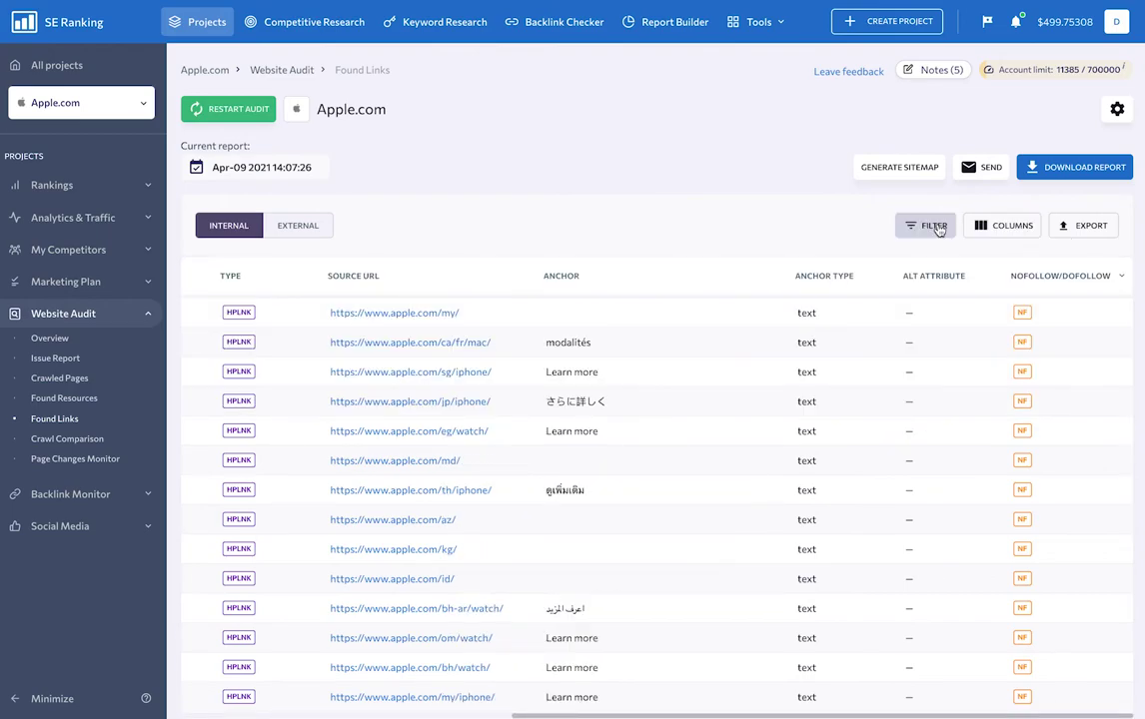
left_click(1069, 230)
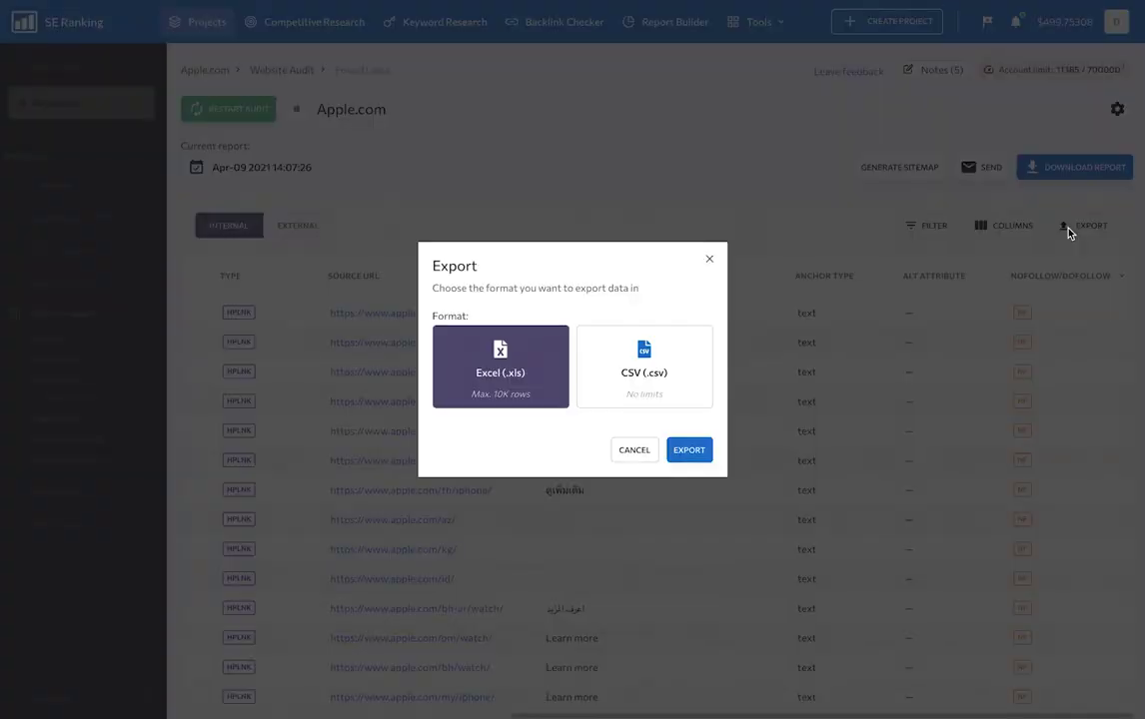
left_click(644, 454)
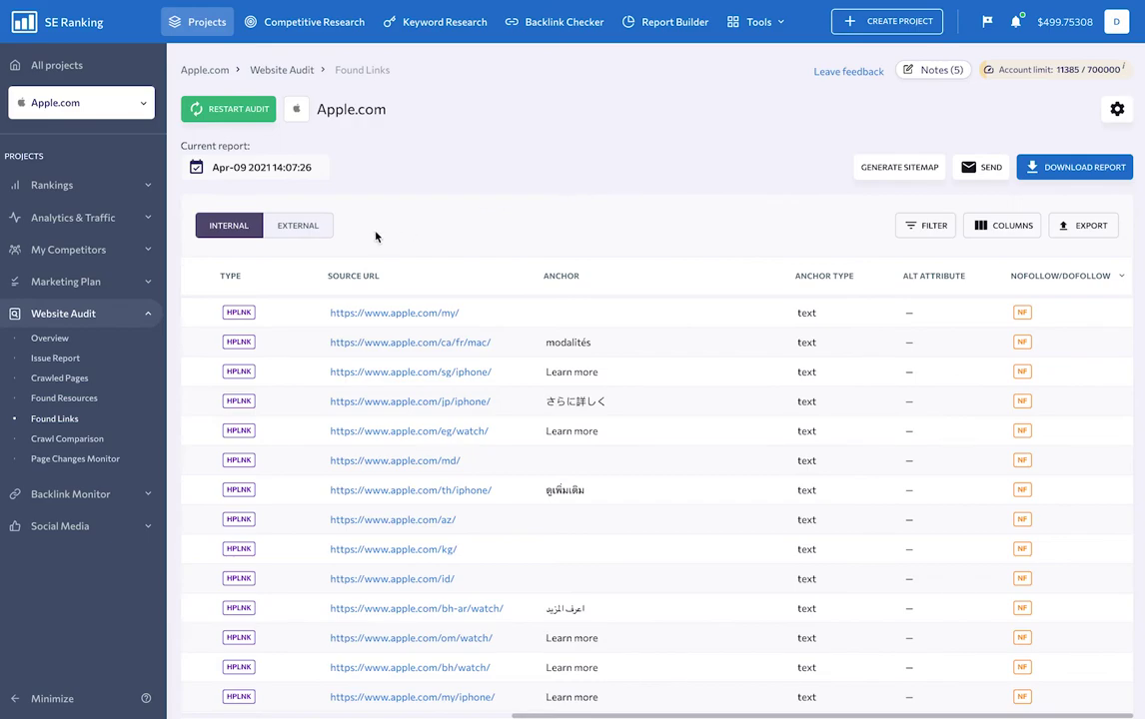
Open the Crawl Comparison and compare the Mar-09 2021 9:29:13 audit with the one from Apr-09 2021 12:11:52.
left_click(66, 440)
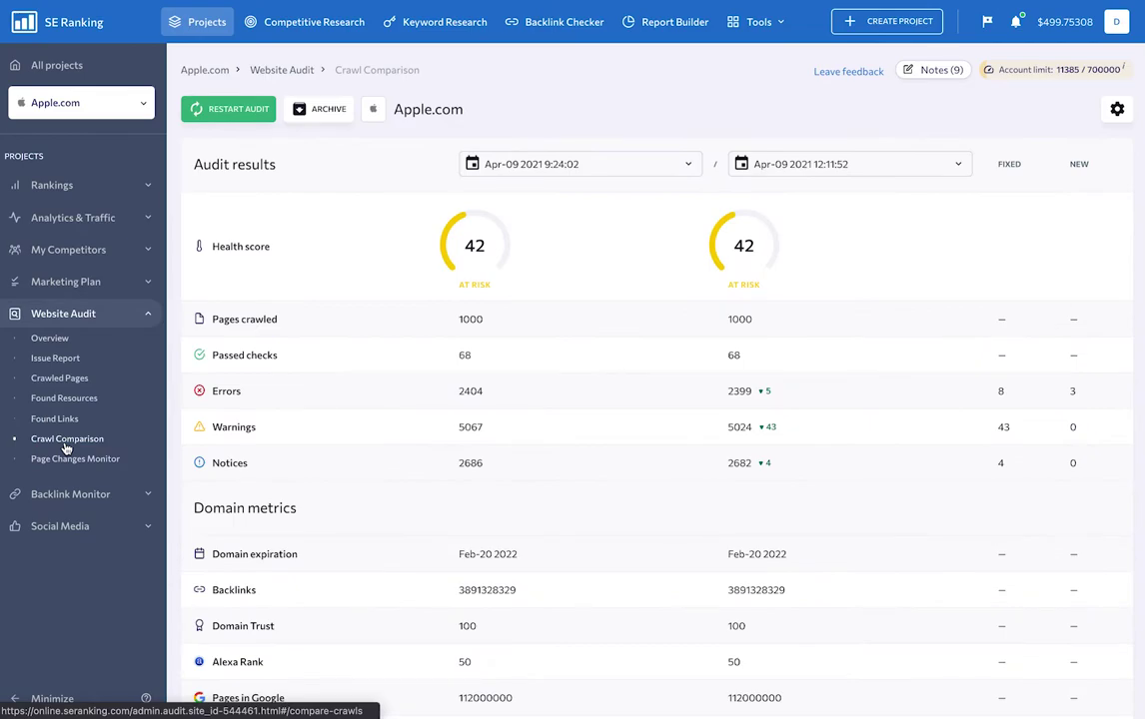
left_click(669, 163)
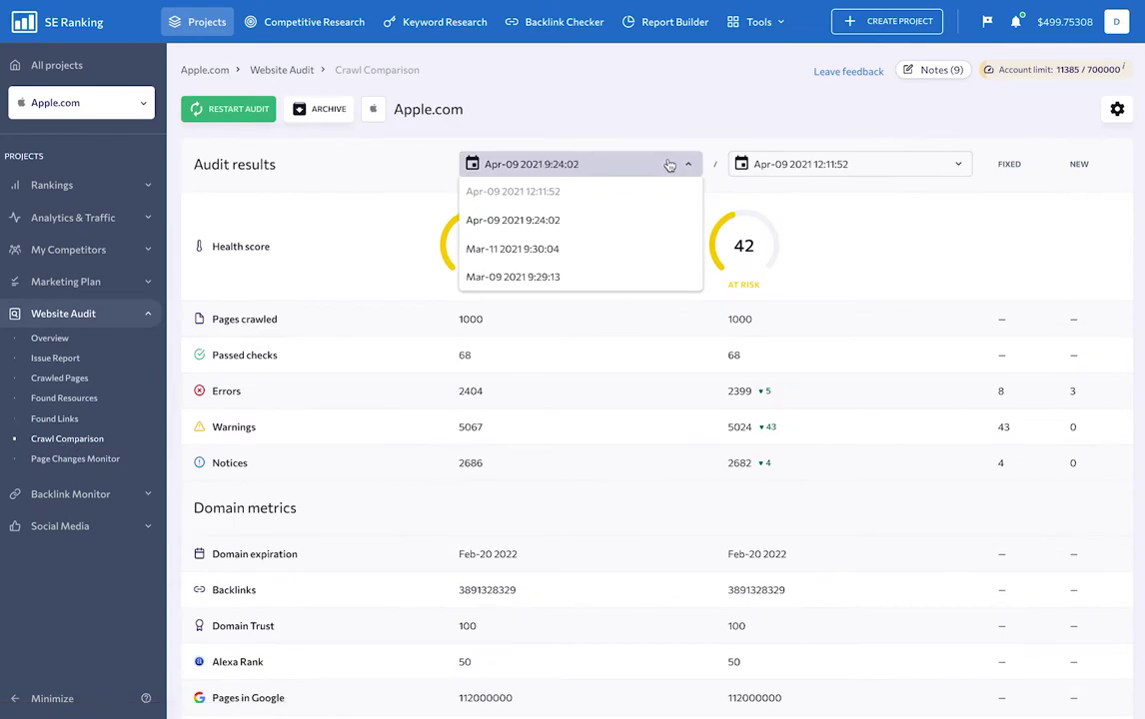
left_click(630, 276)
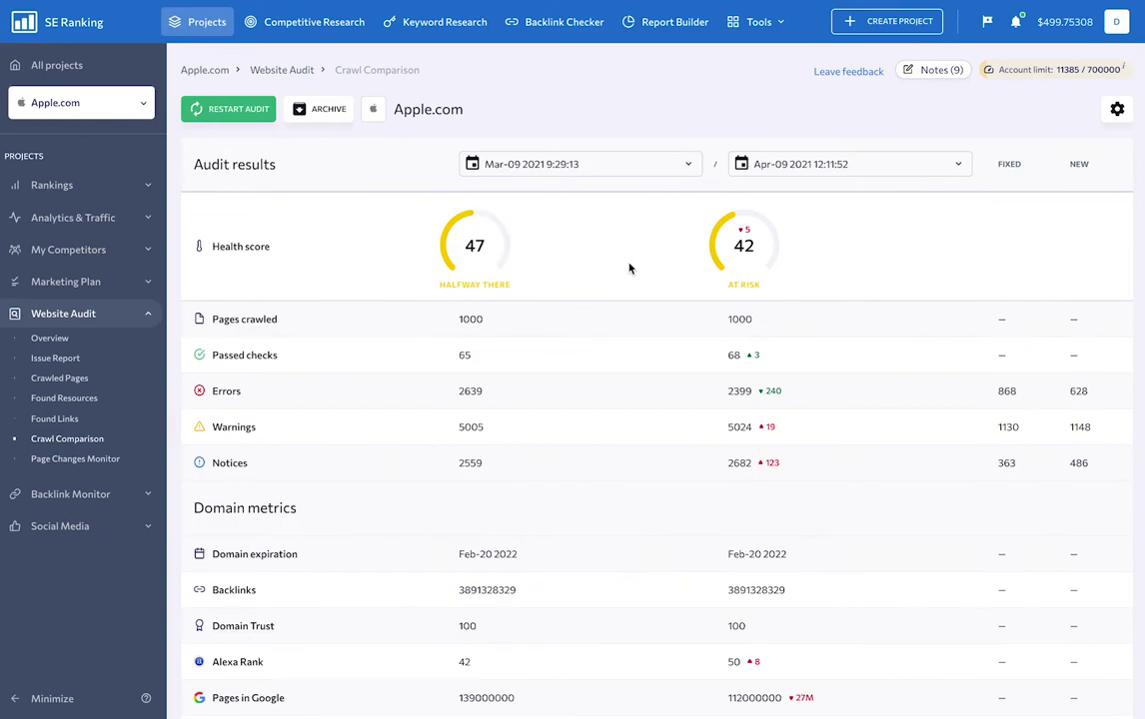
Compare the archived Dec-19 2018 10:55:10 audit with the Feb-26 2021 10:05:03 one, then close the archive.
left_click(337, 119)
left_click(417, 143)
scroll(430, 251, "down", 1)
scroll(431, 251, "down", 3)
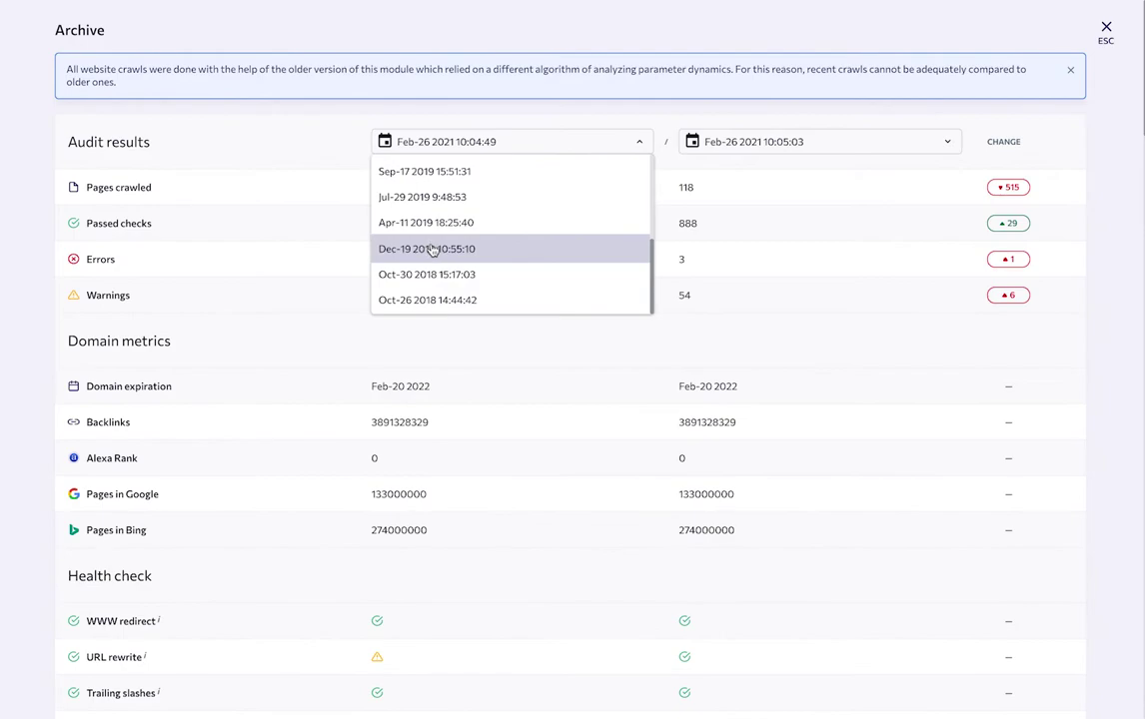
left_click(430, 251)
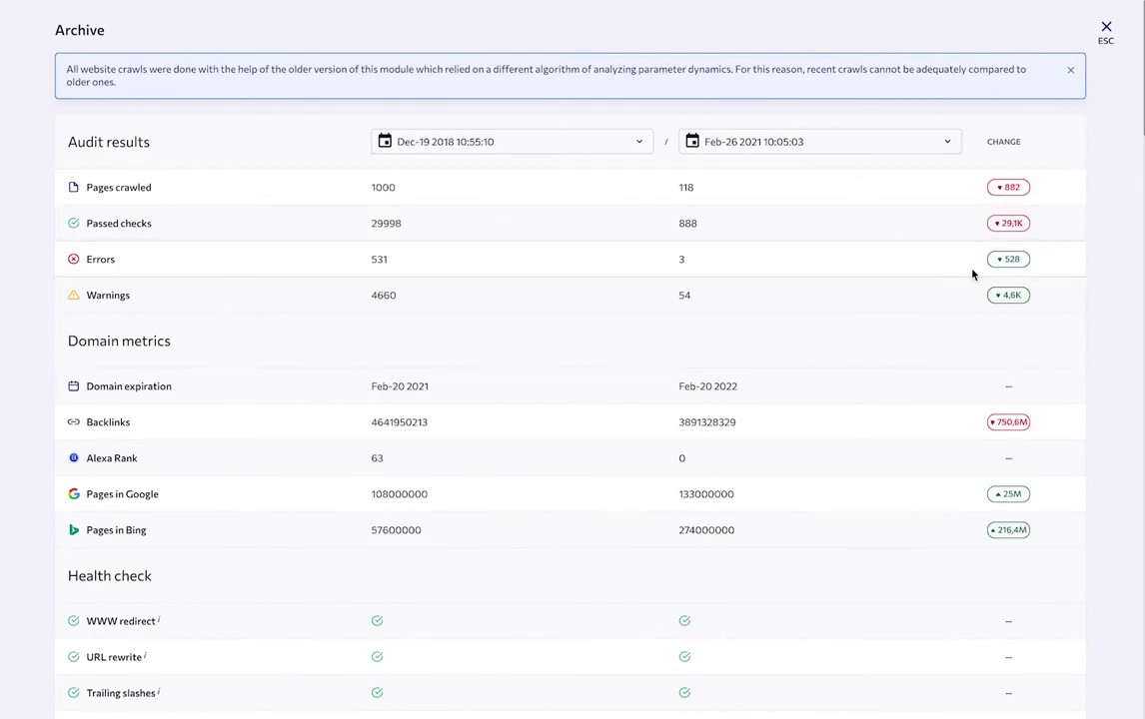
scroll(971, 269, "down", 3)
scroll(972, 274, "up", 3)
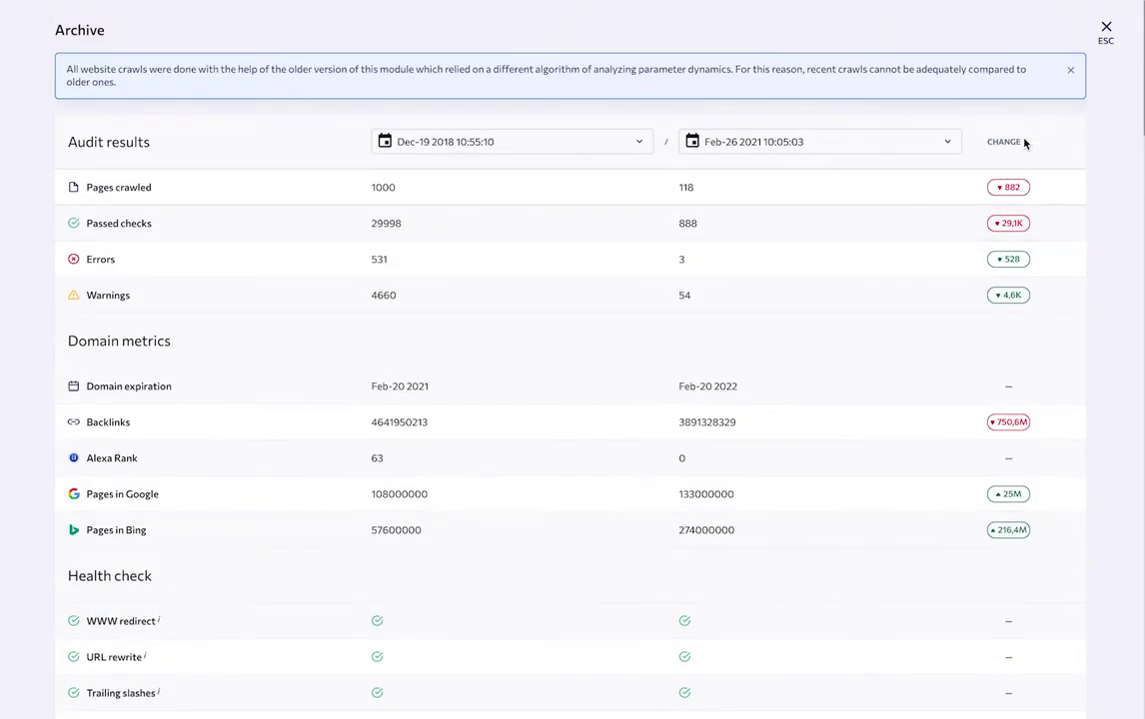
left_click(1105, 30)
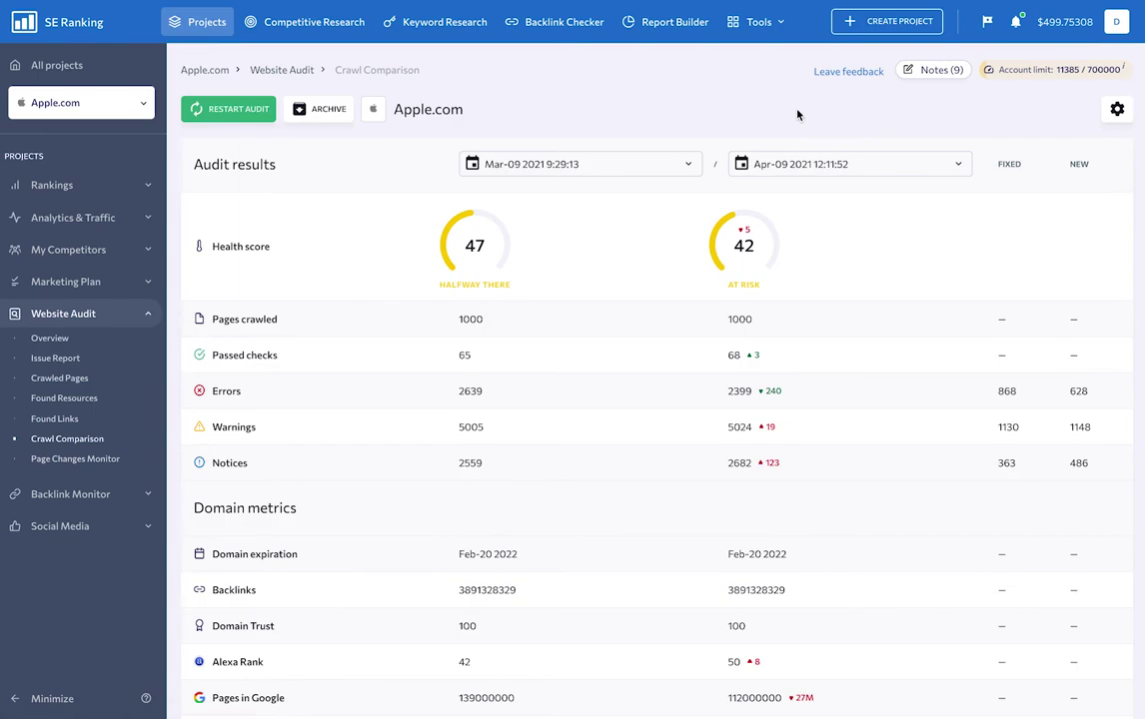
From the audit overview, start generating an XML sitemap and review its page selection and page change frequency options.
left_click(63, 342)
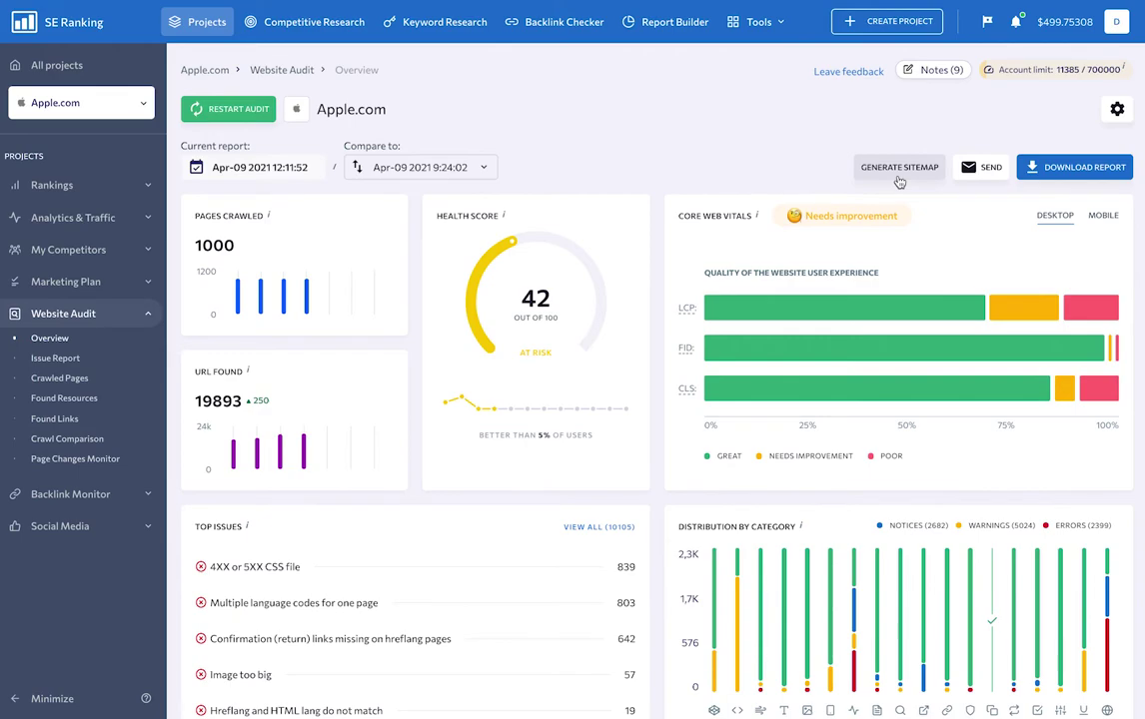
left_click(898, 178)
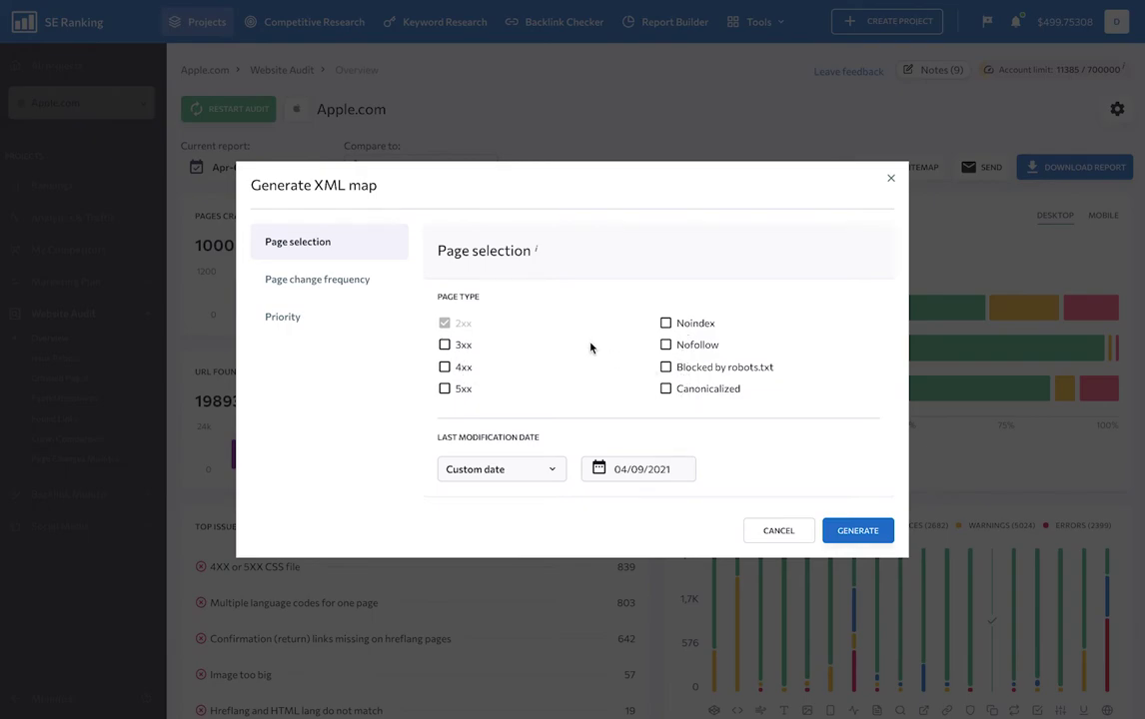
left_click(372, 286)
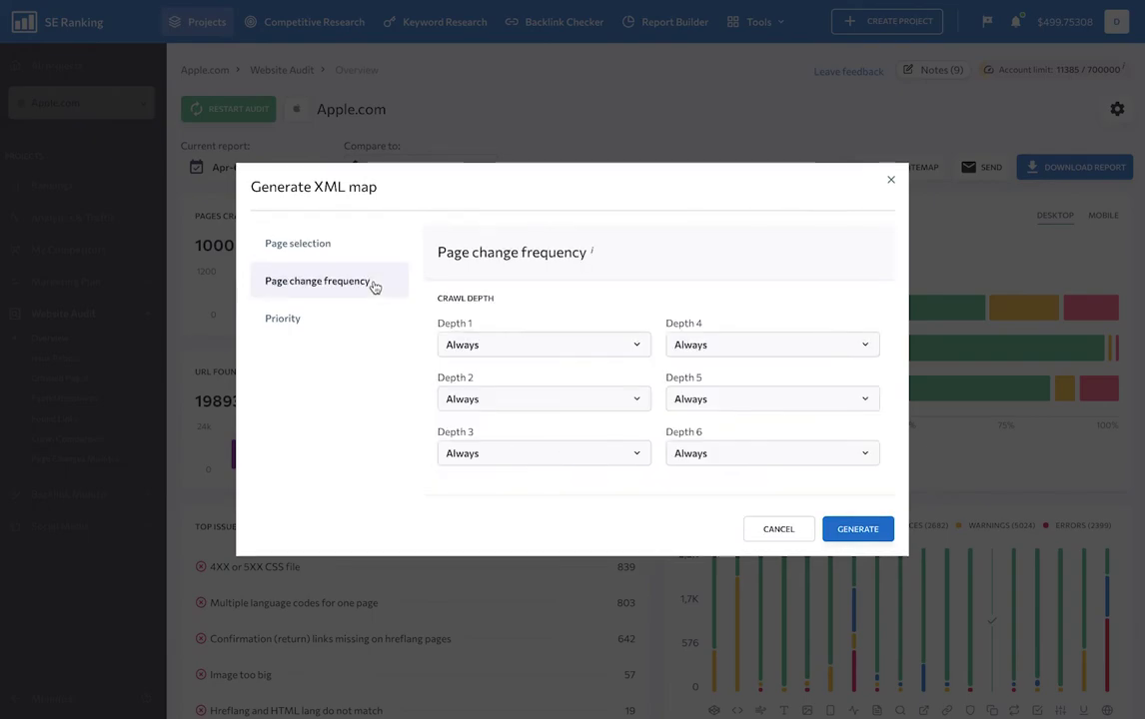
left_click(529, 343)
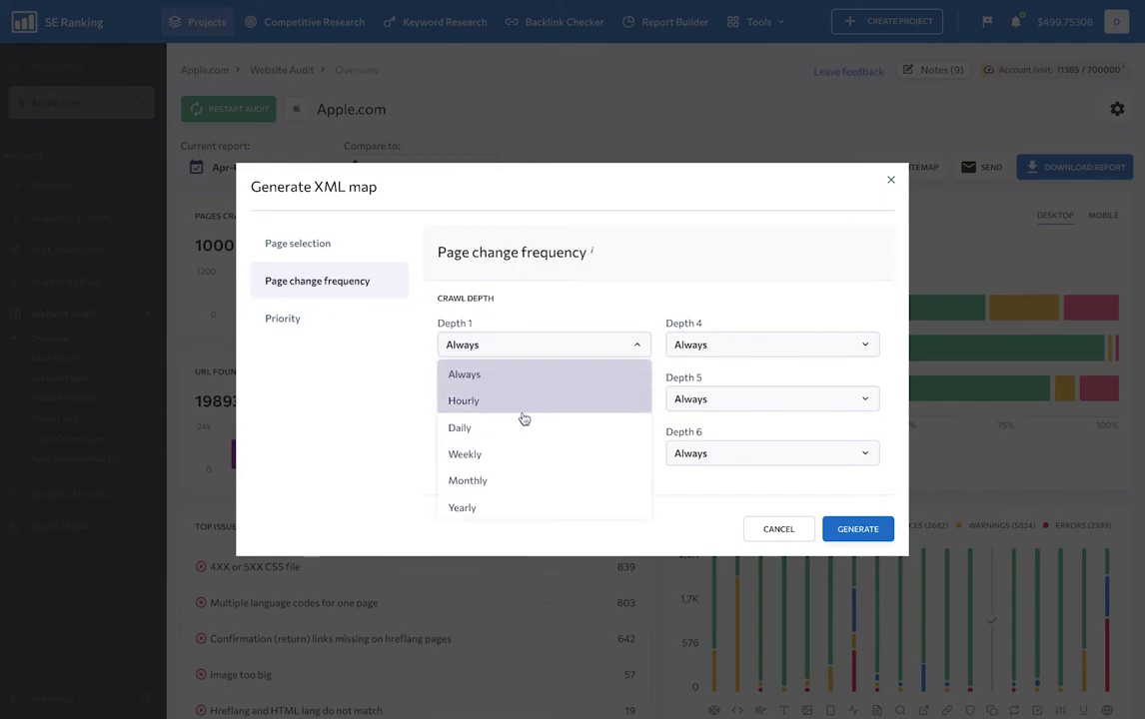
left_click(534, 322)
left_click(679, 344)
left_click(612, 310)
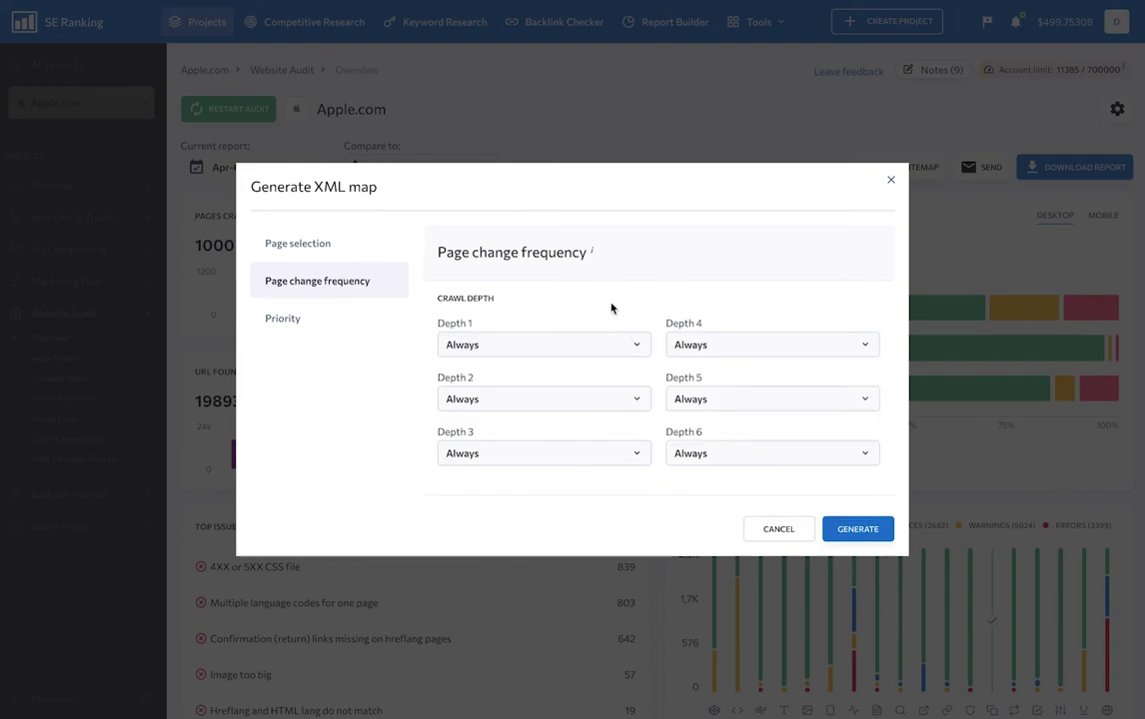
Review the sitemap's priority options per crawl depth and cancel the sitemap generation.
left_click(364, 317)
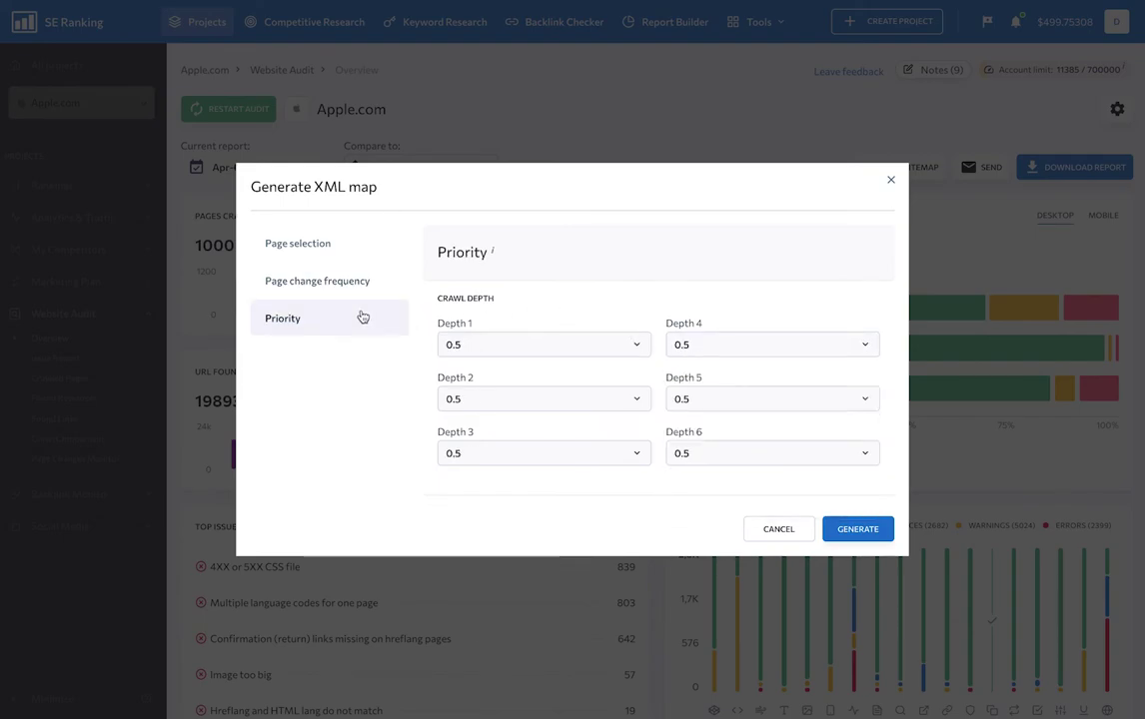
left_click(508, 345)
scroll(505, 429, "down", 1)
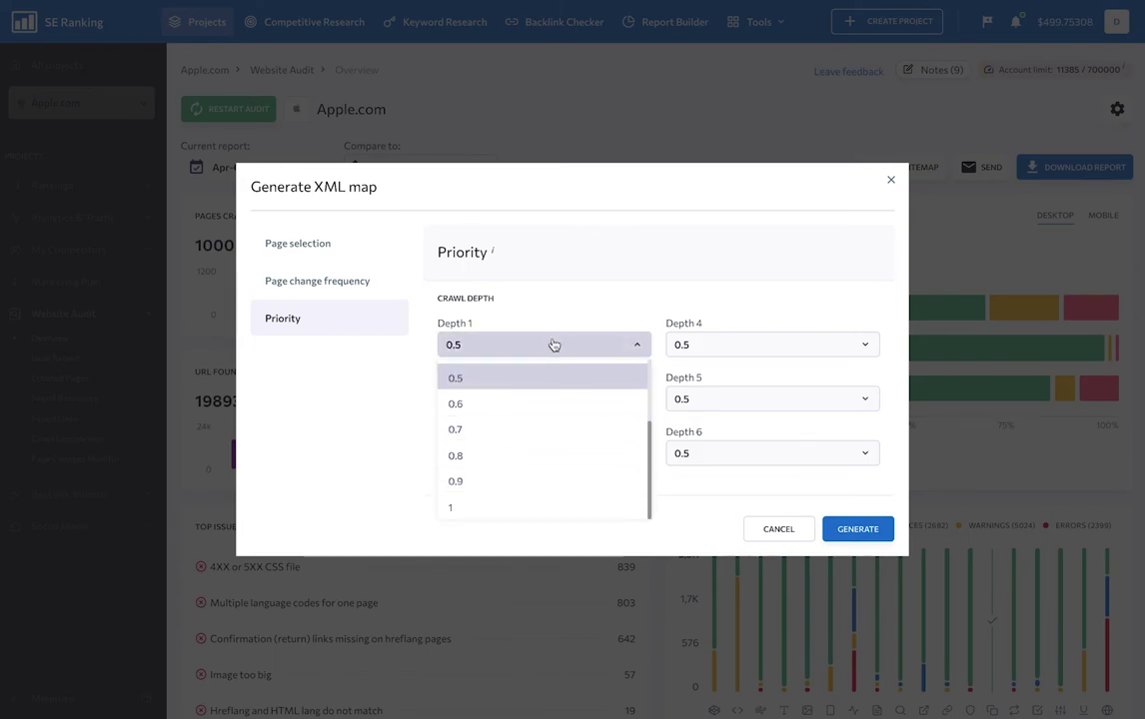
left_click(579, 310)
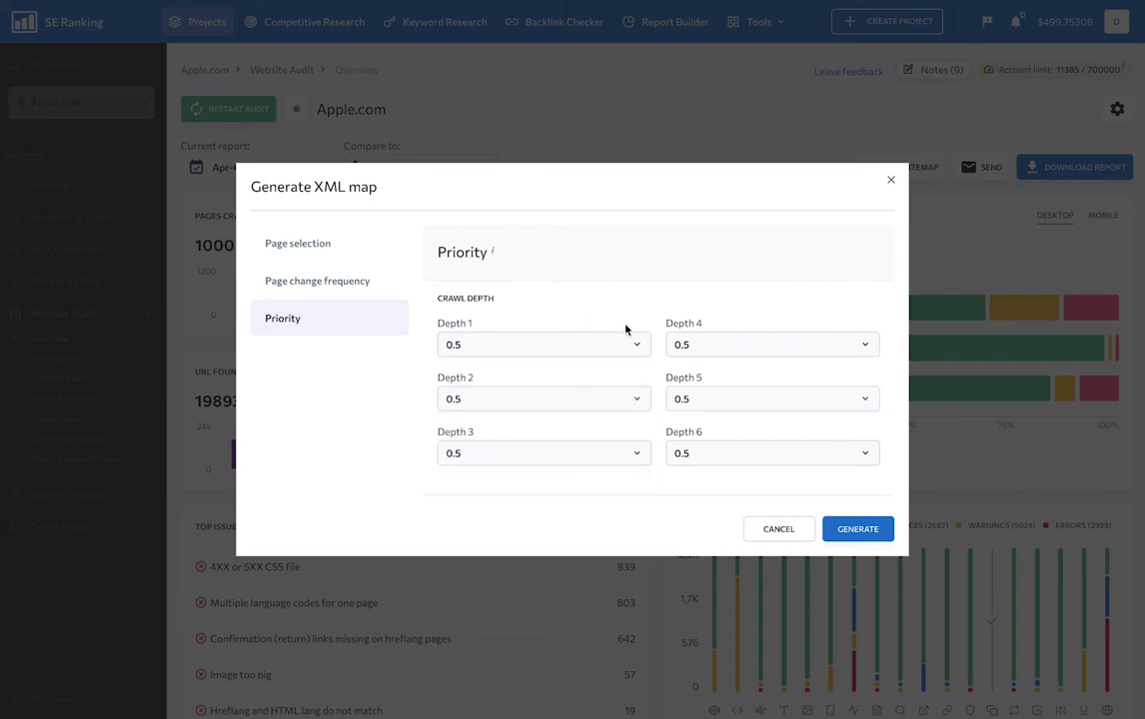
left_click(777, 528)
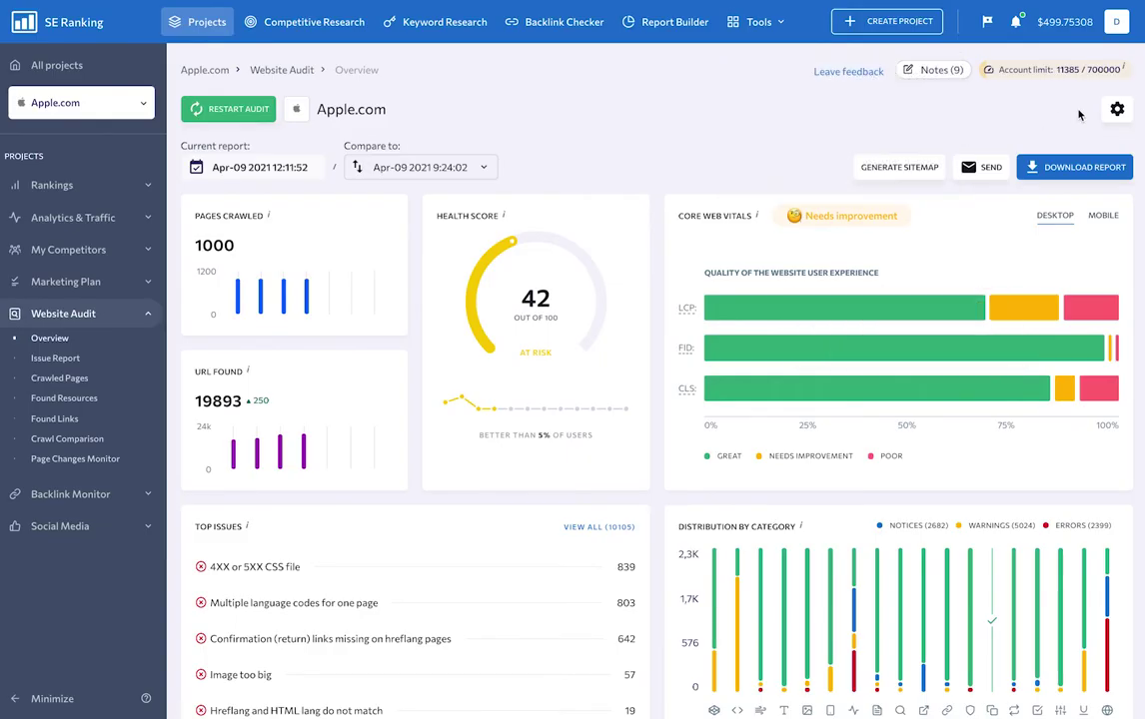
Open the website audit settings and set the scanning frequency to monthly, after viewing the weekly options.
left_click(1117, 109)
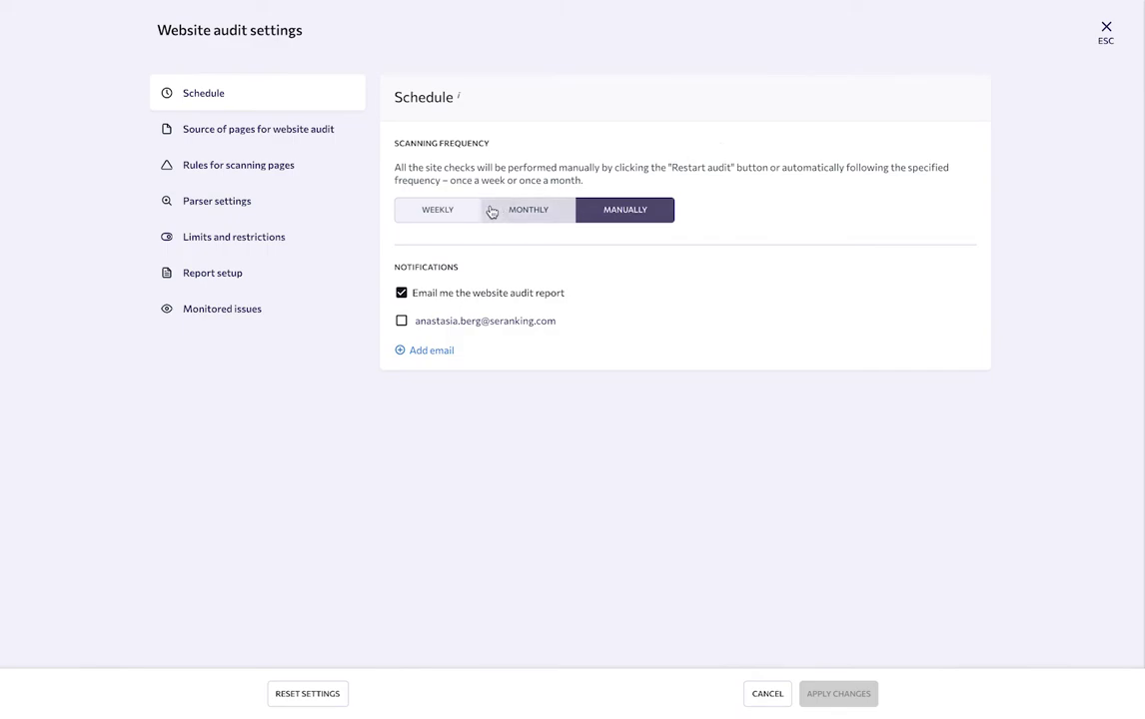
left_click(458, 210)
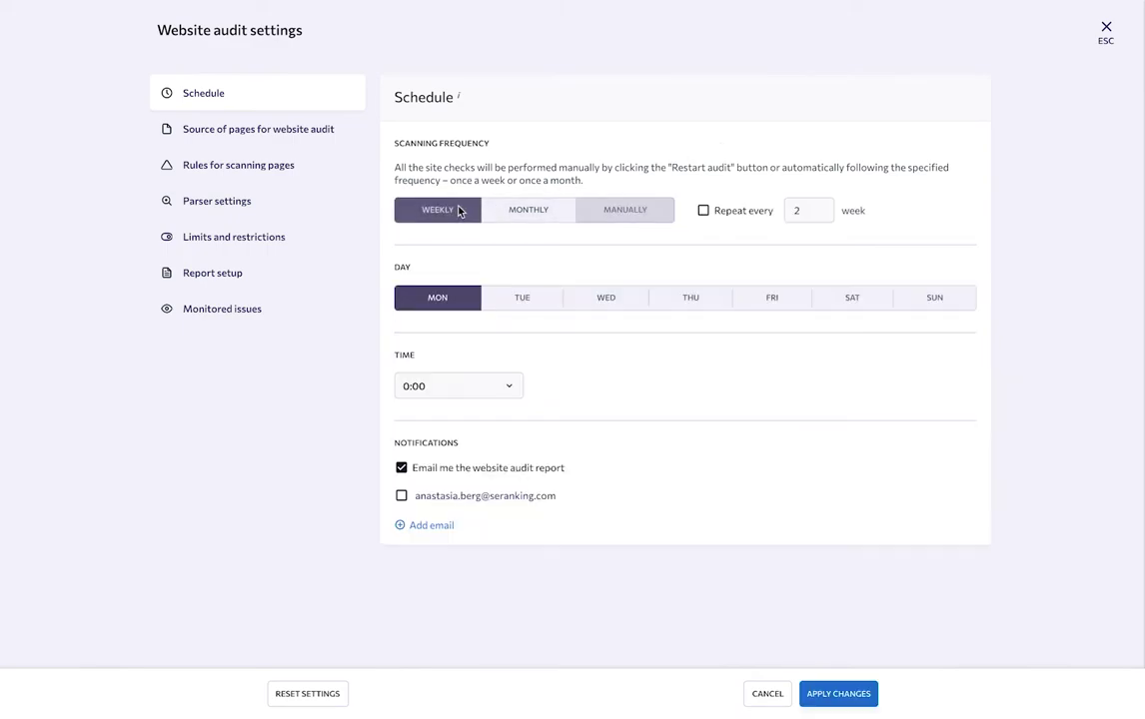
left_click(514, 210)
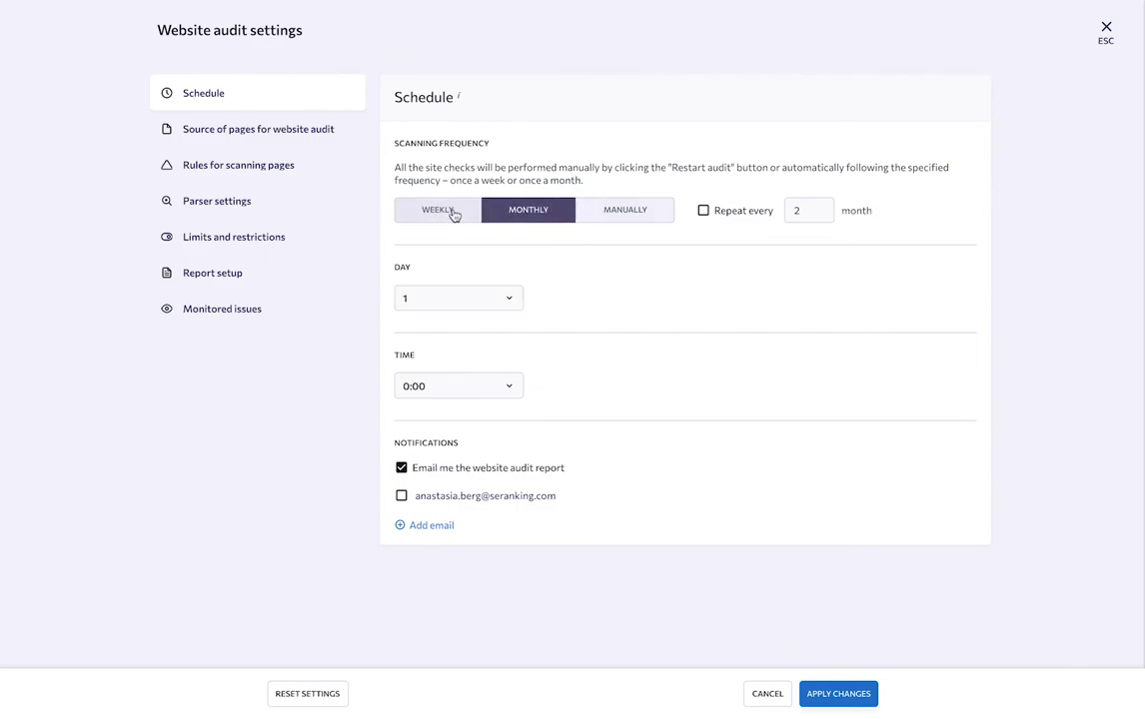
Review the day and time choices for the monthly audit schedule and try switching the email report notification off and on.
left_click(447, 299)
scroll(452, 375, "down", 1)
scroll(451, 374, "down", 5)
left_click(585, 298)
left_click(474, 387)
scroll(468, 442, "down", 6)
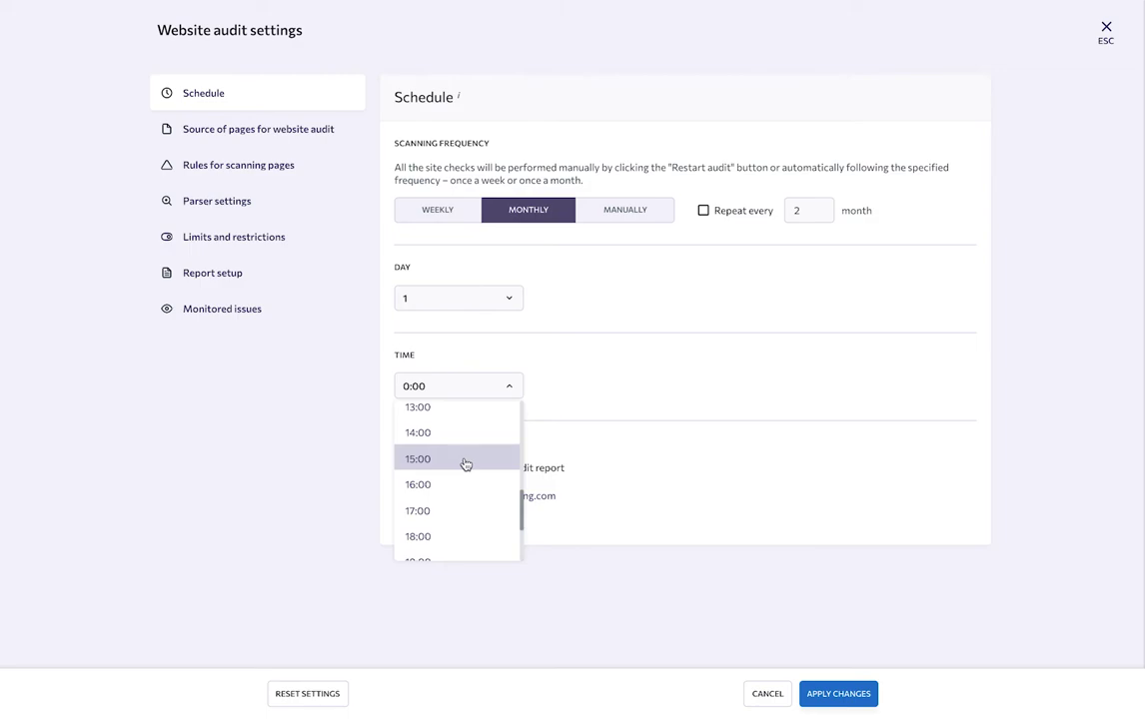
left_click(543, 360)
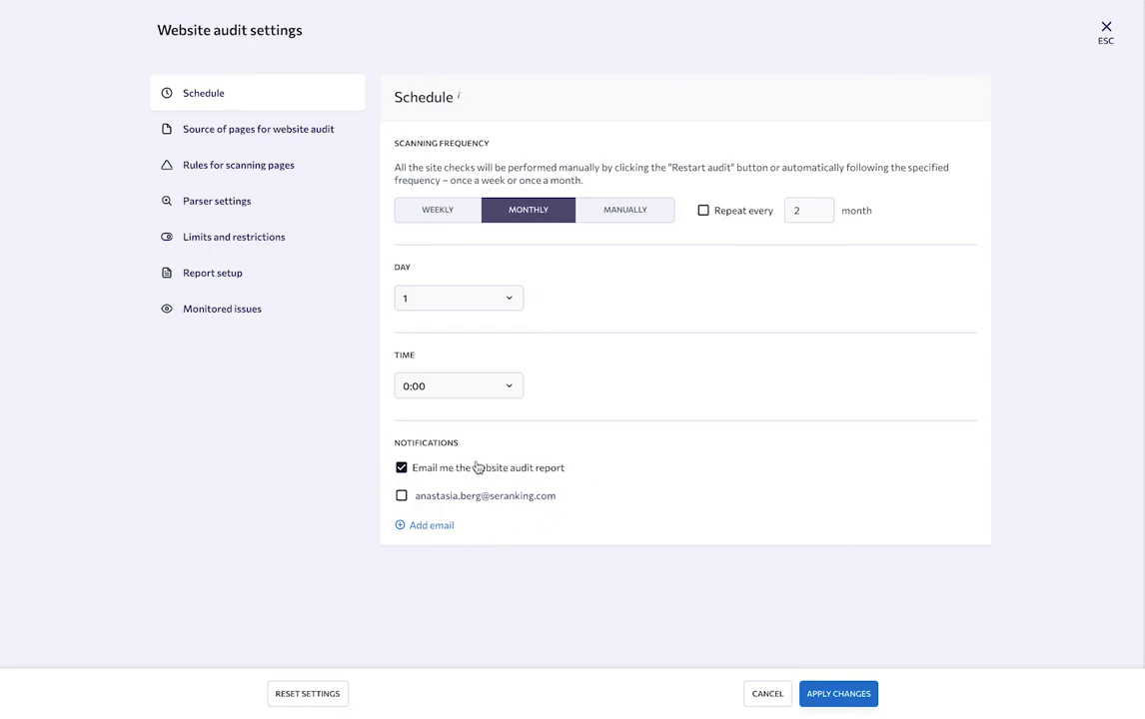
left_click(401, 470)
left_click(401, 469)
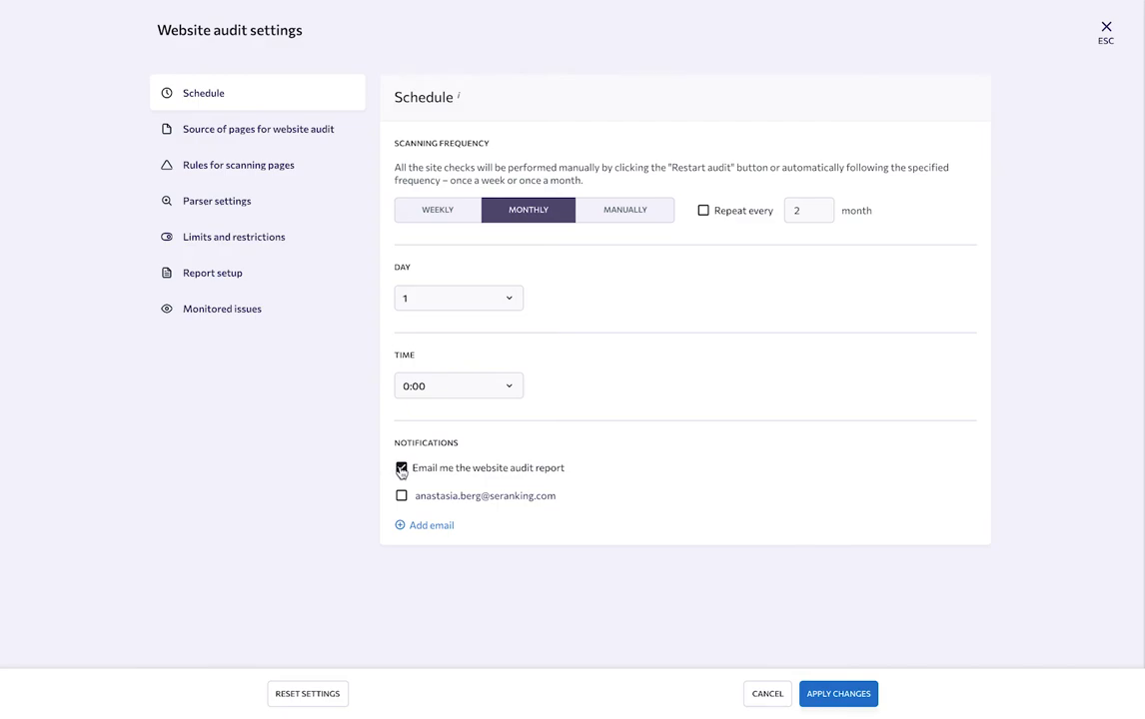
Review the source of pages for the website audit and enable scanning from My list of pages.
left_click(256, 130)
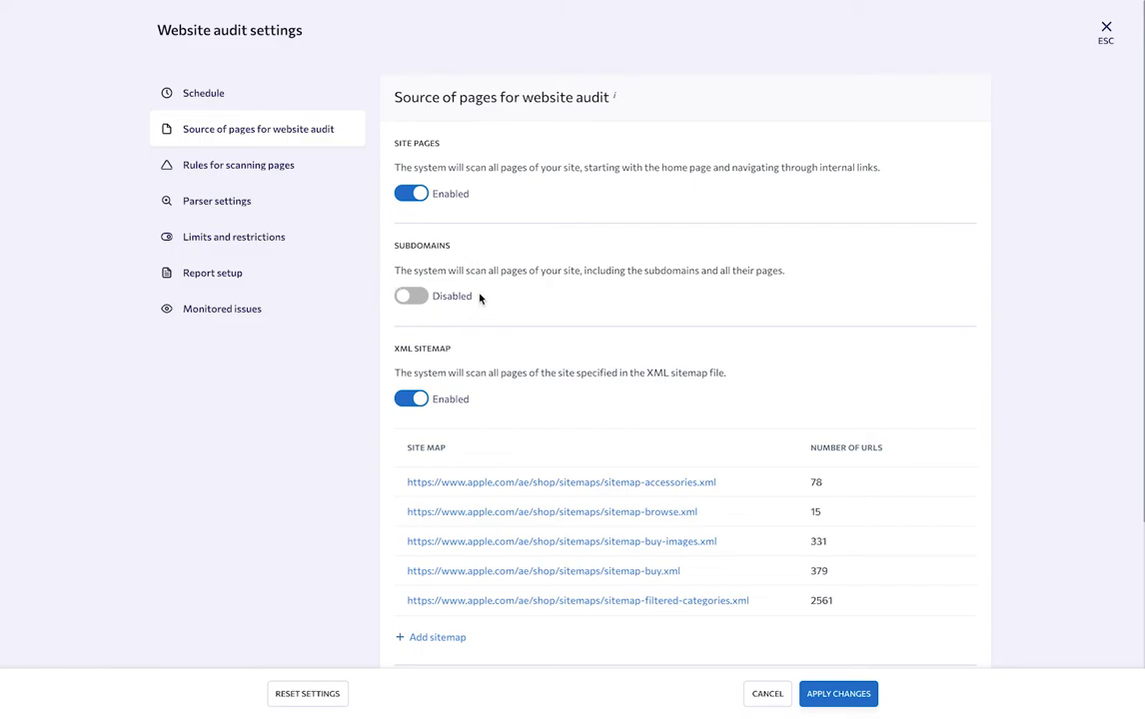
scroll(478, 303, "down", 1)
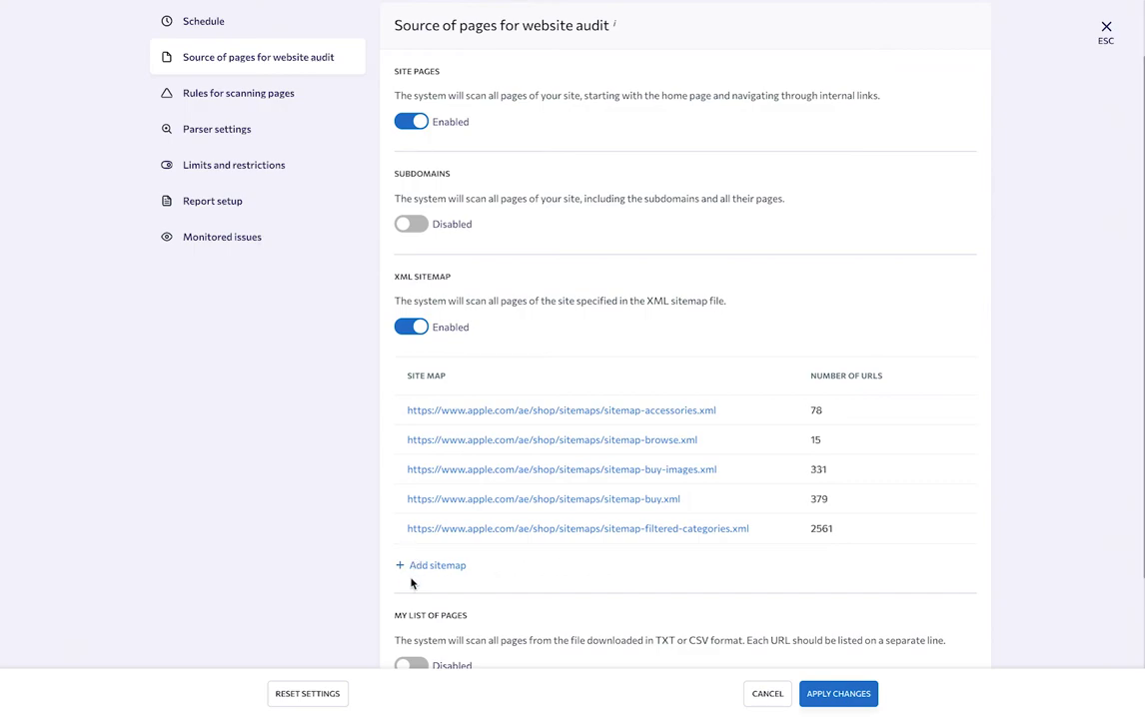
scroll(477, 575, "down", 2)
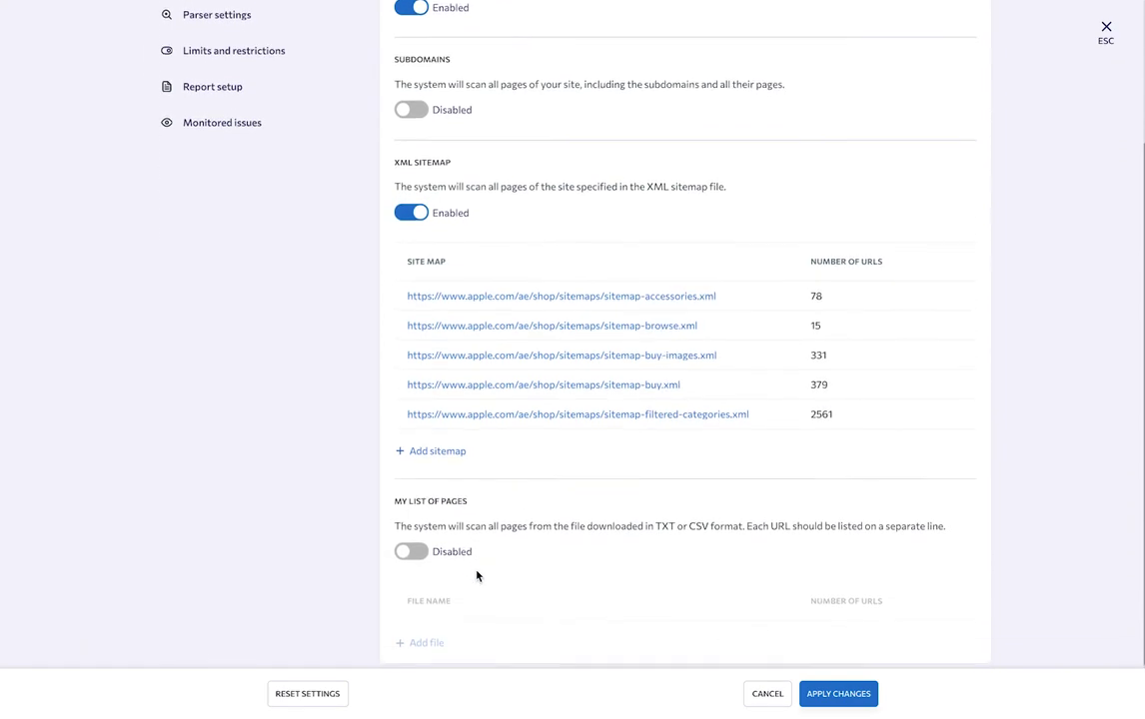
left_click(416, 556)
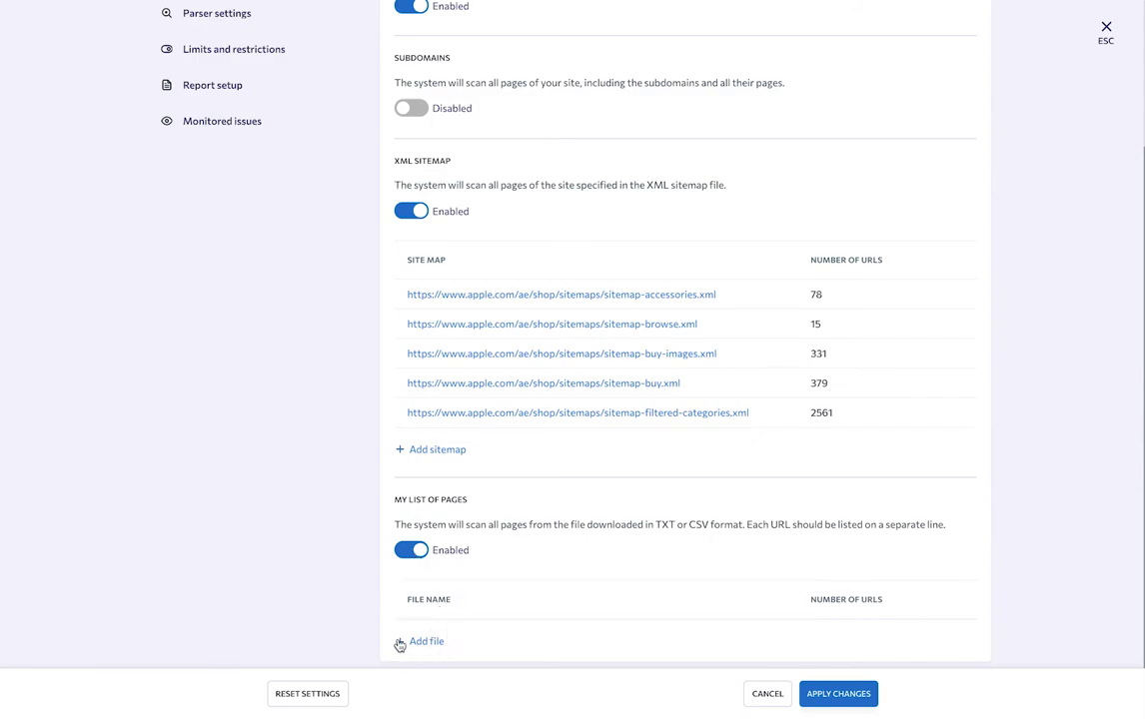
scroll(453, 647, "up", 3)
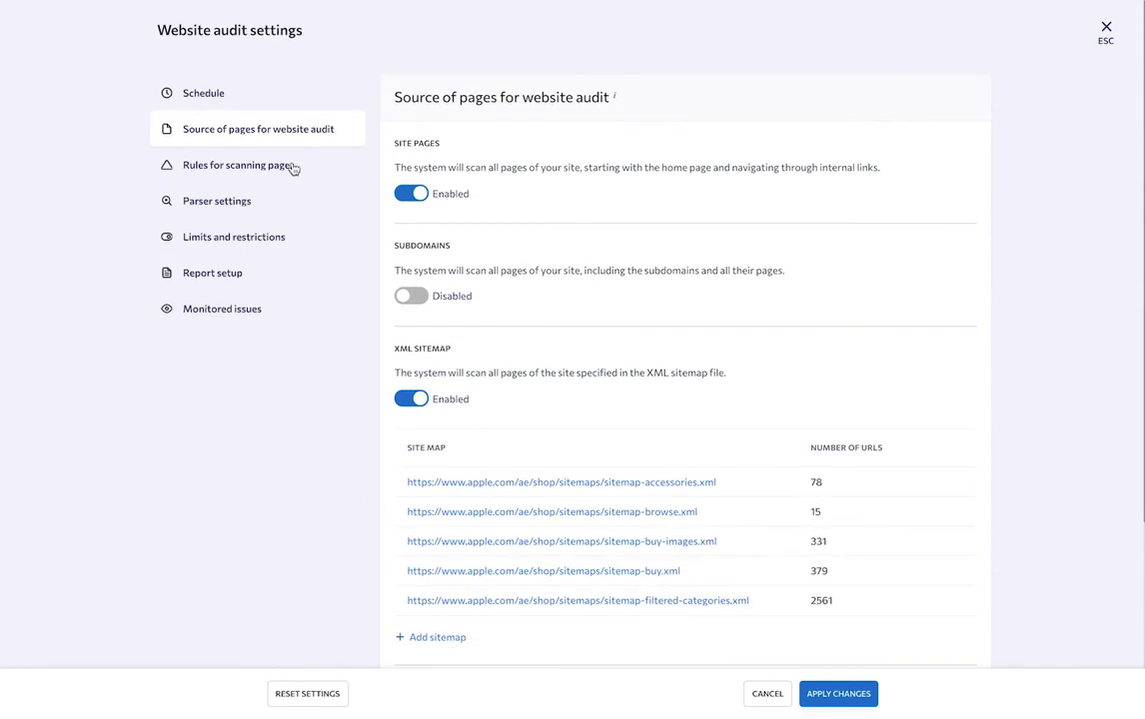
In the rules for scanning pages, enable ignoring URL parameters and choose to ignore custom parameters.
left_click(293, 167)
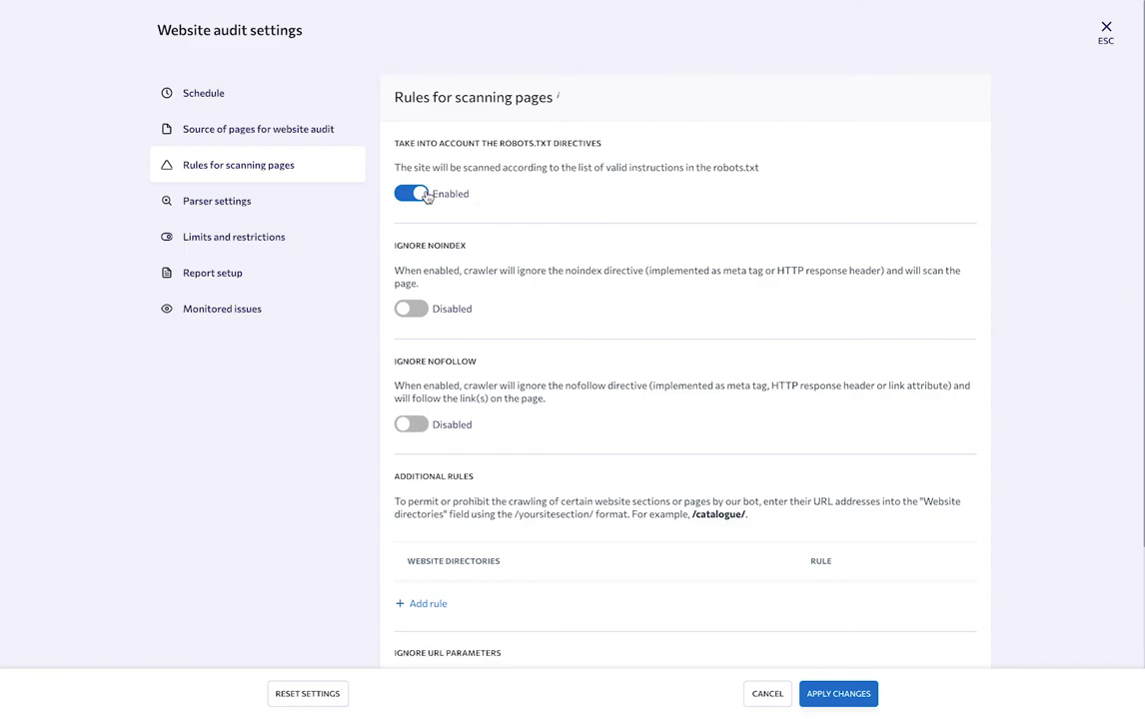
scroll(427, 467, "down", 3)
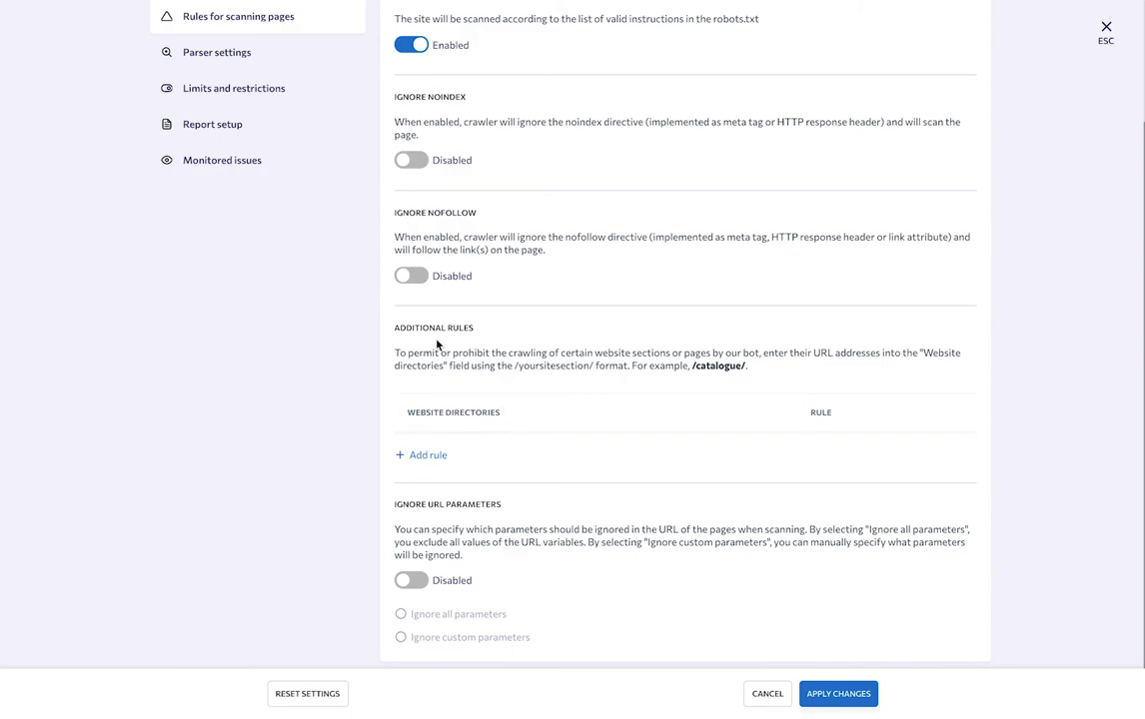
left_click(413, 582)
left_click(400, 638)
scroll(404, 645, "down", 1)
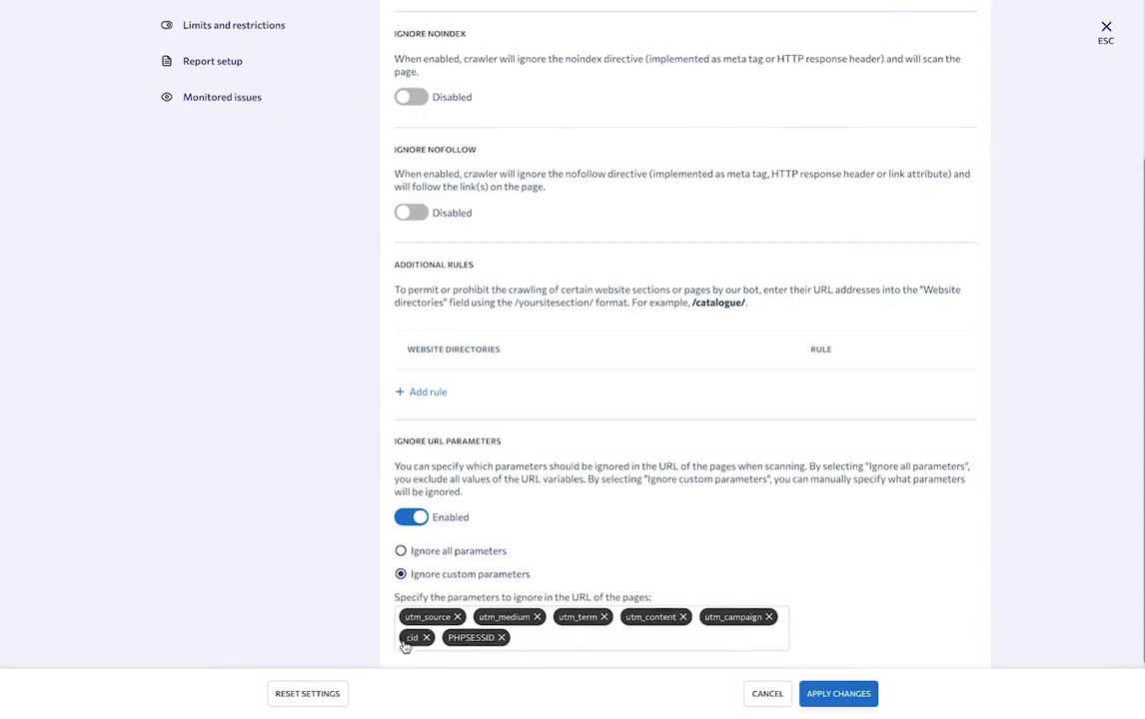
scroll(405, 647, "up", 3)
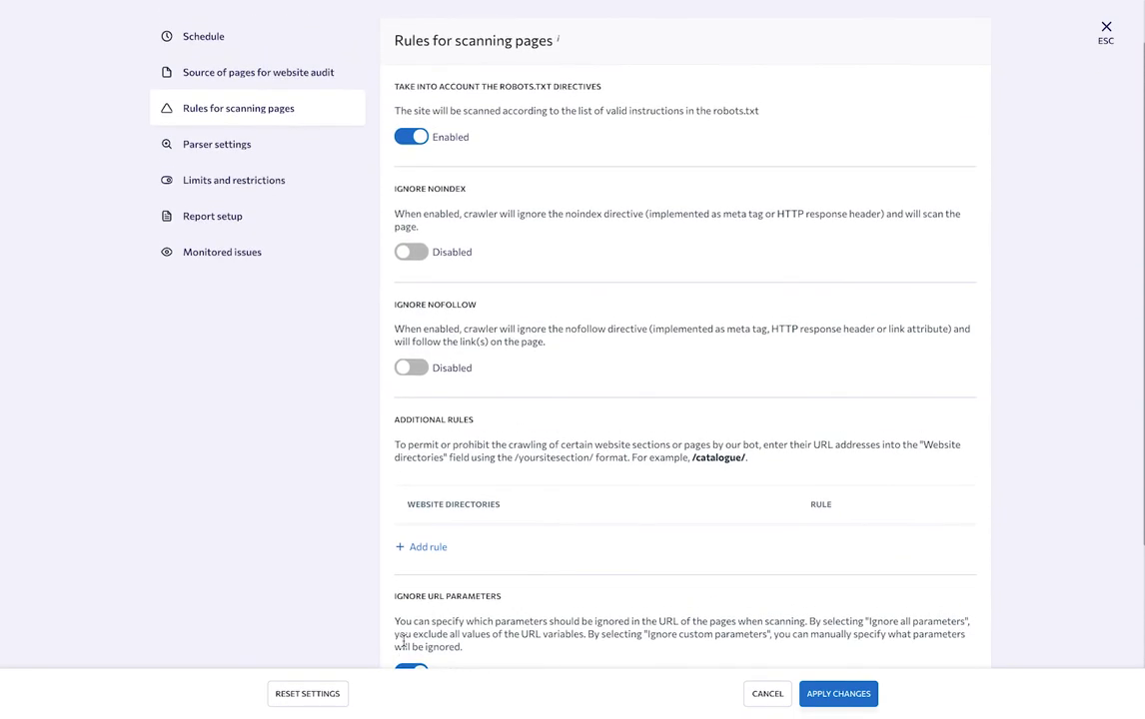
Review the parser's user agents, keeping SEBot-WA, and check the login fields for restricted pages.
left_click(275, 140)
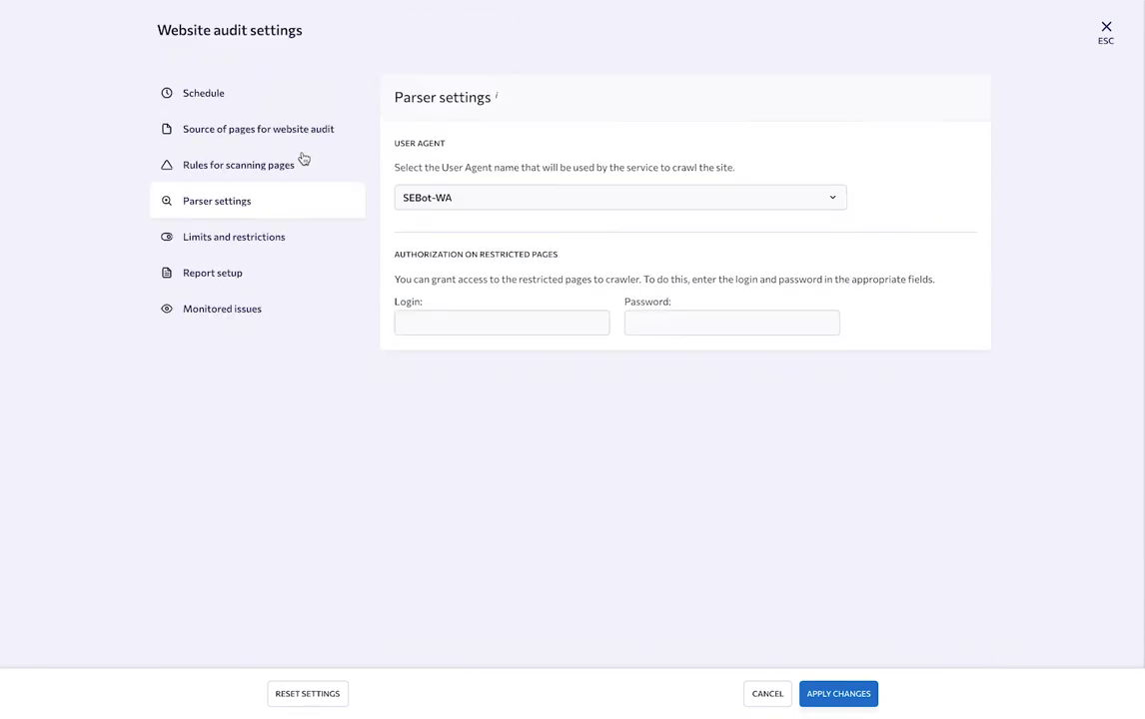
left_click(514, 198)
scroll(523, 235, "down", 5)
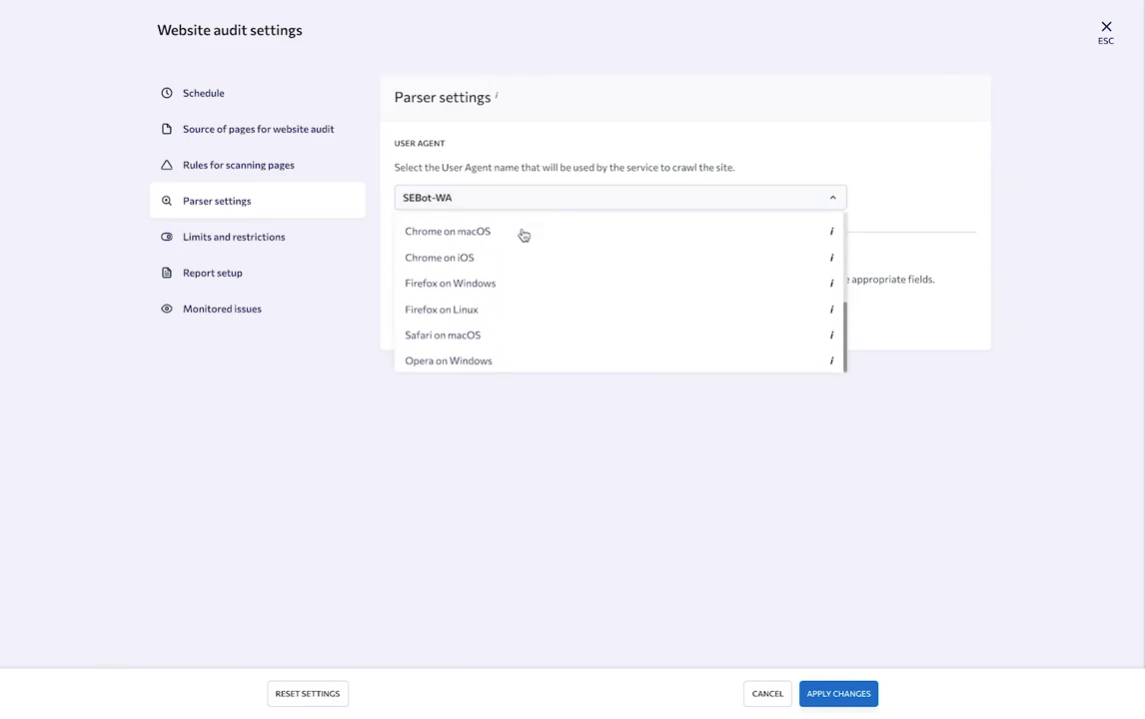
scroll(522, 234, "up", 5)
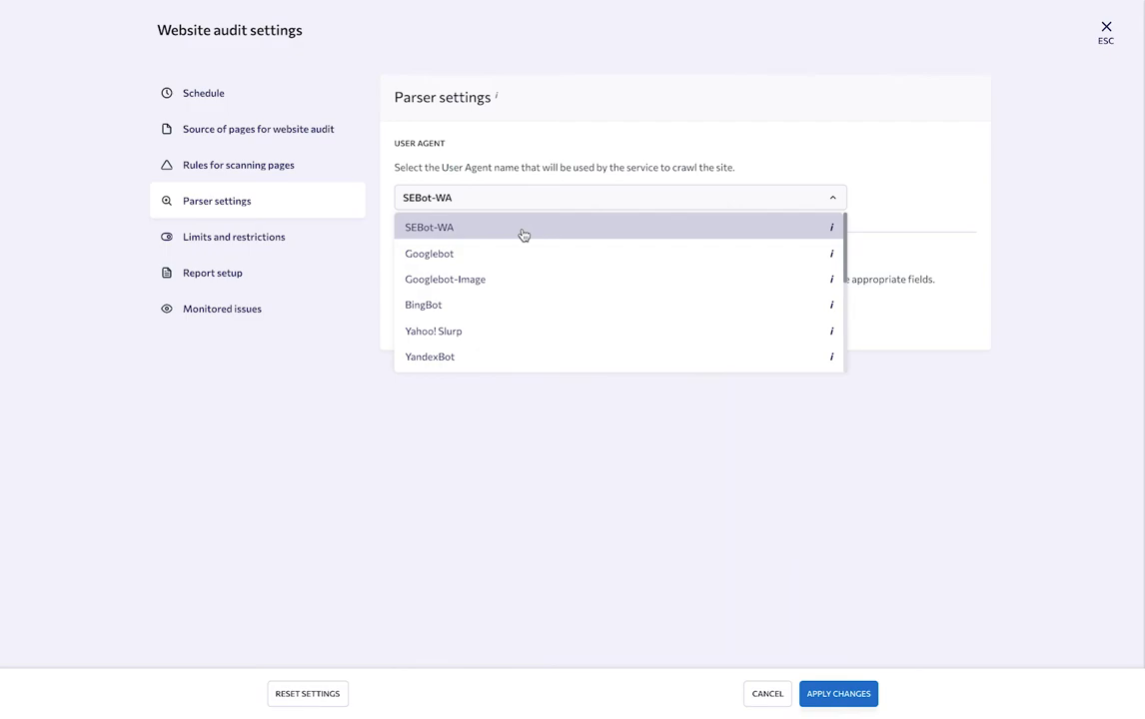
left_click(522, 235)
left_click(519, 317)
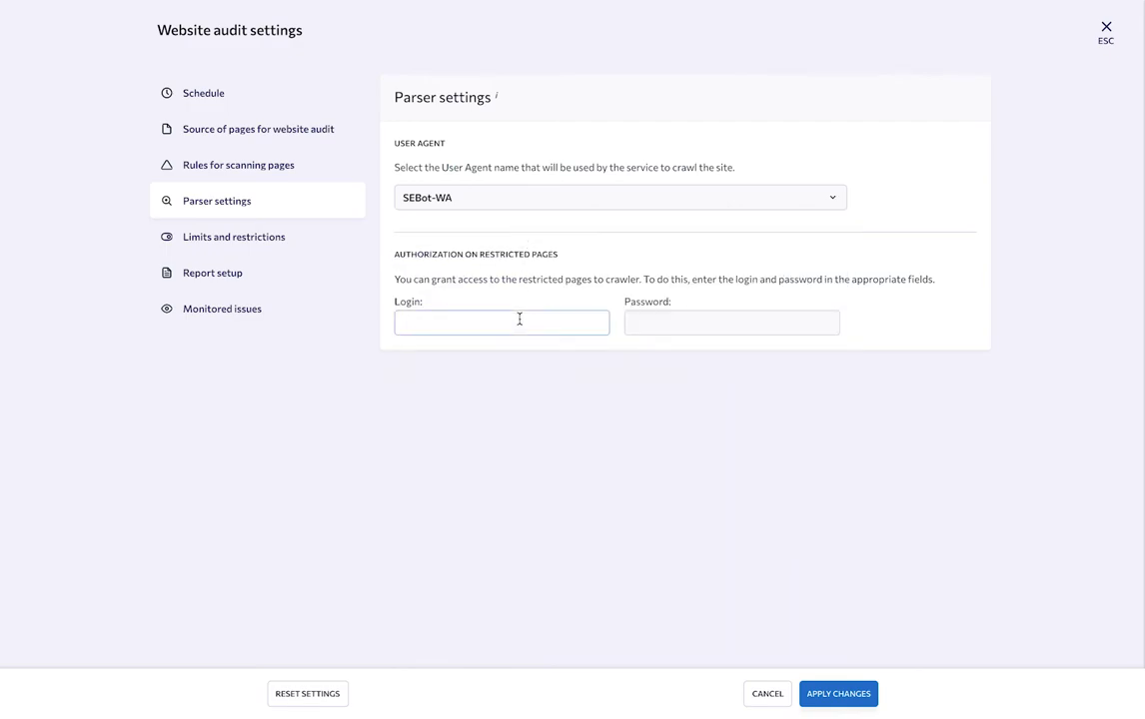
left_click(646, 325)
Review the audit's limits and restrictions, including the maximum number of requests per second.
left_click(254, 237)
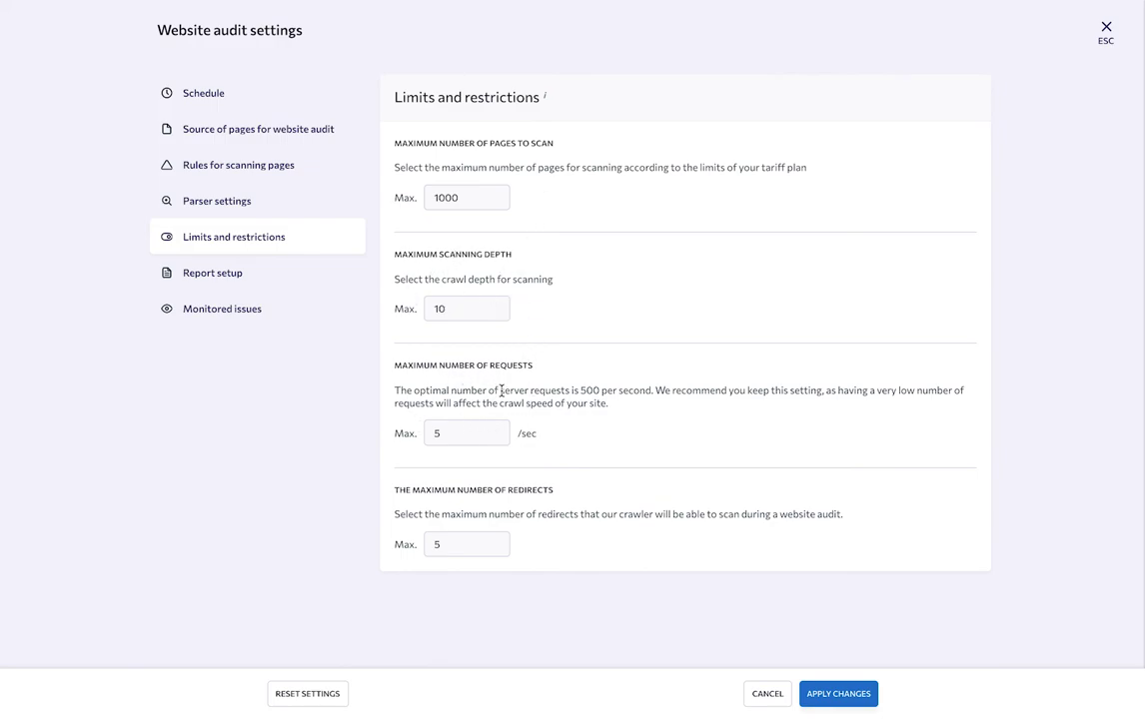
left_click(494, 431)
left_click(494, 430)
left_click(494, 437)
Review the report setup thresholds for title and description length, page size, word count and H1 length.
left_click(277, 273)
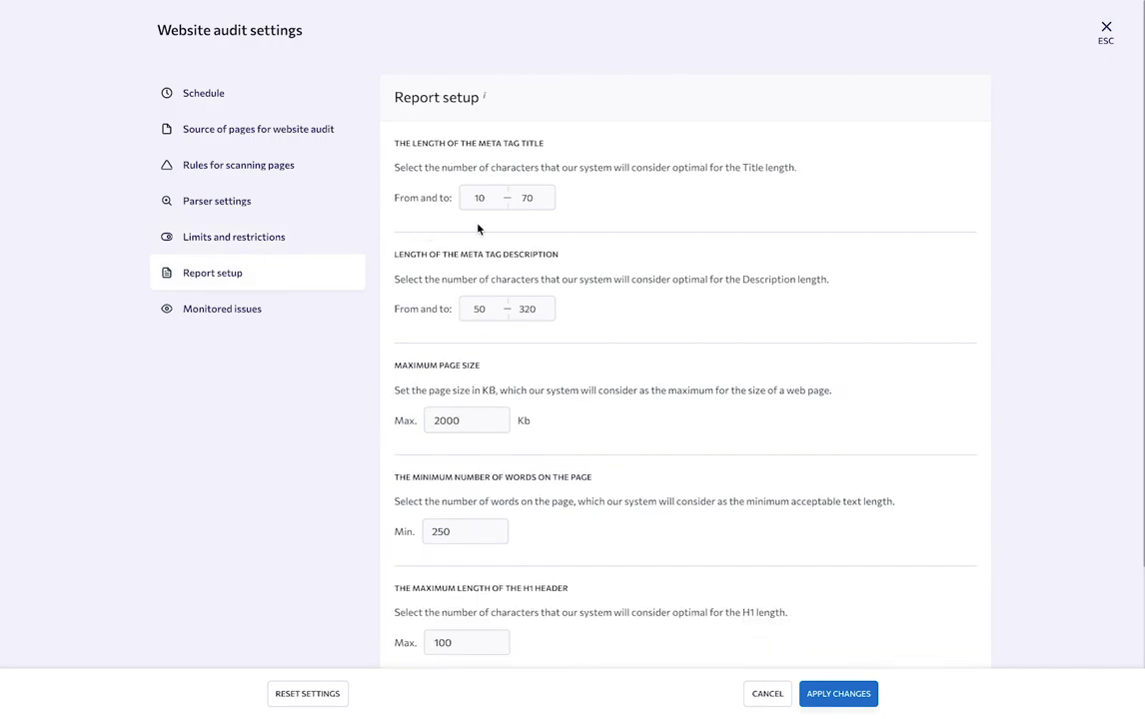
scroll(505, 225, "down", 2)
scroll(505, 225, "up", 2)
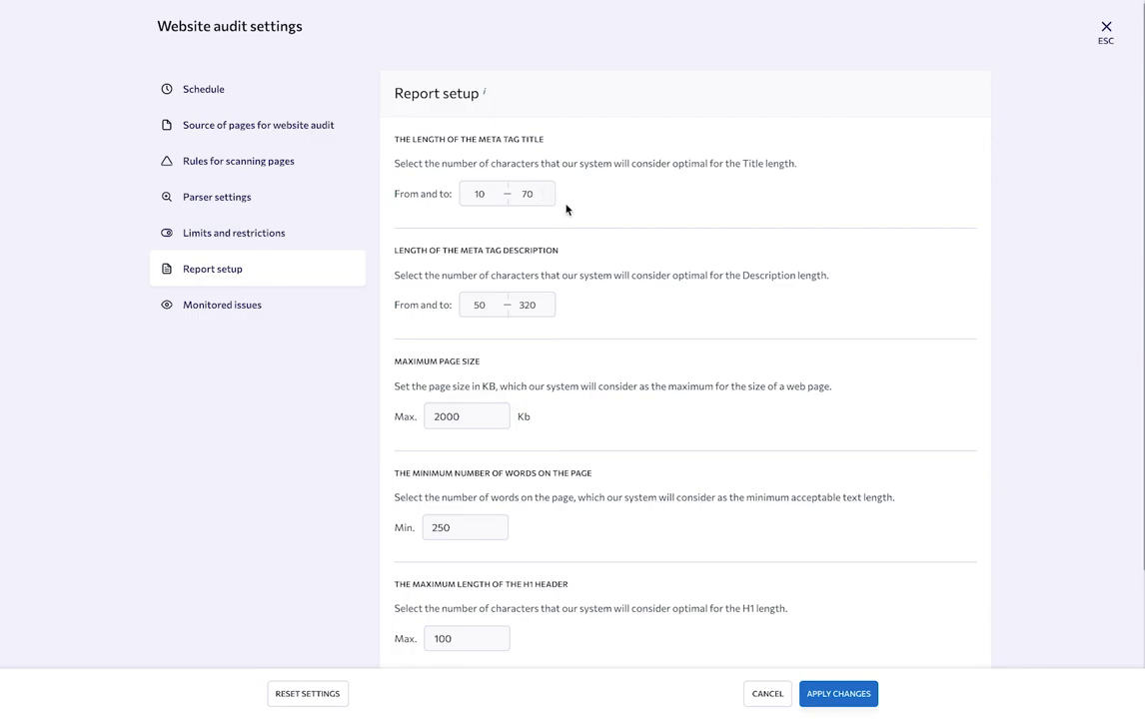
Open the monitored issues and, under Website Security, switch the "Security certificate expires soon" check off and back on.
scroll(498, 363, "down", 2)
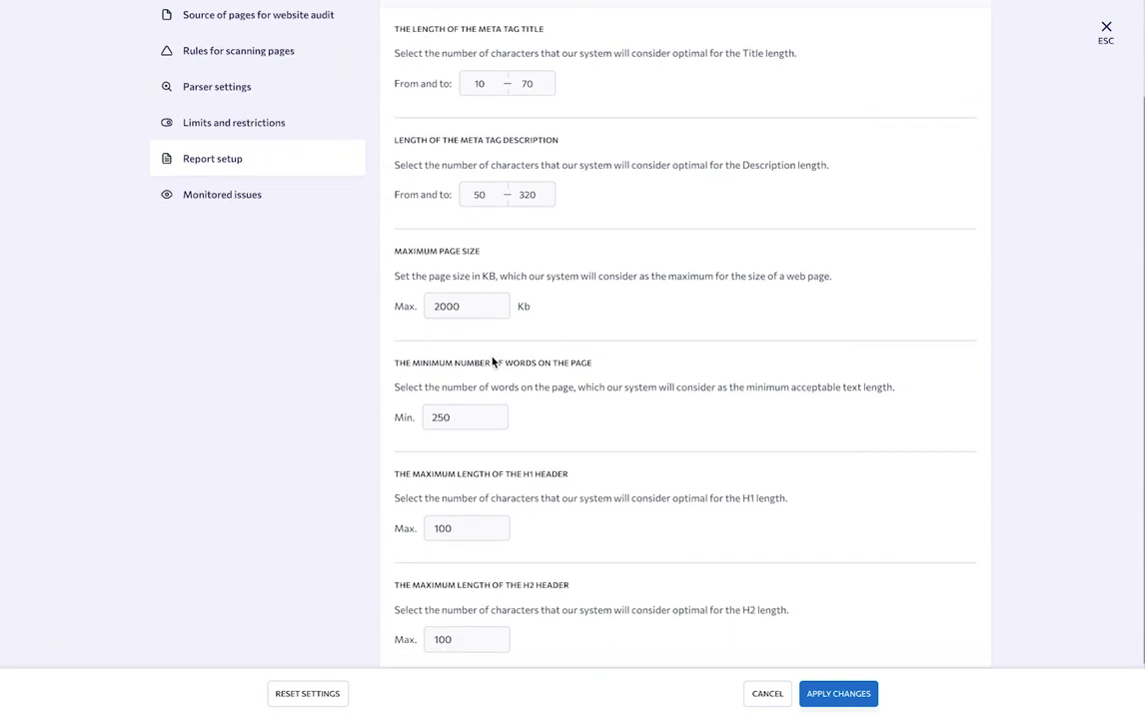
left_click(205, 200)
scroll(447, 262, "up", 2)
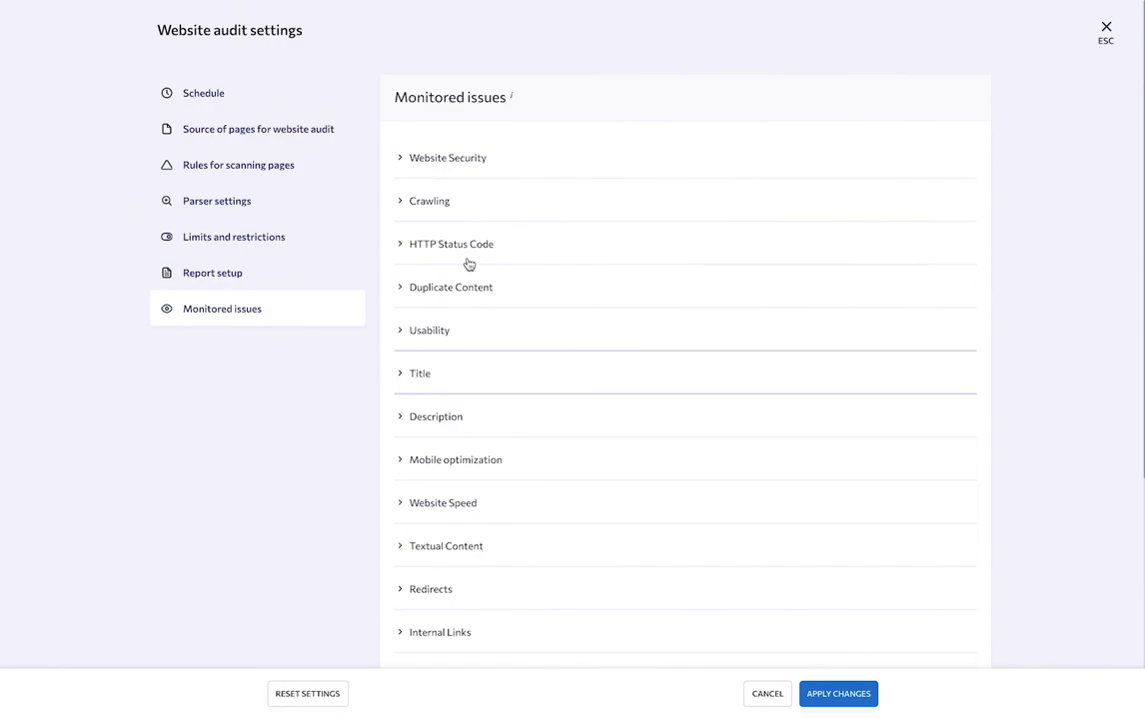
left_click(577, 168)
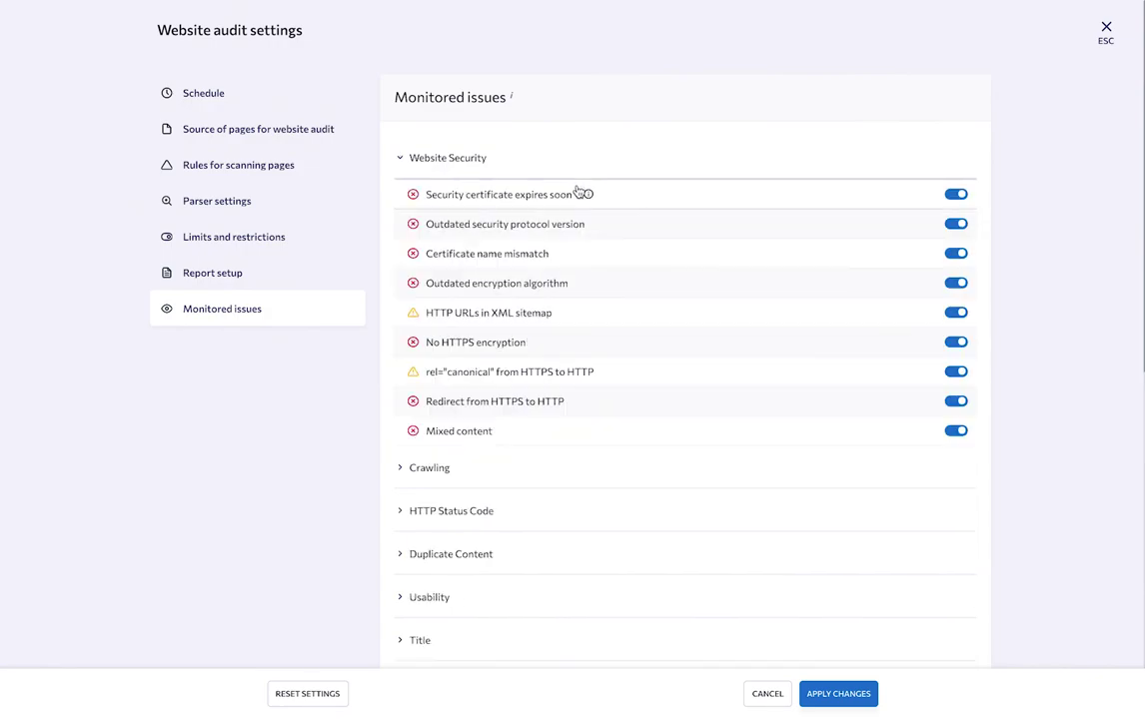
left_click(957, 195)
left_click(957, 195)
left_click(826, 172)
Switch off the Favicon missing, Flash is used and Twitter Card tag missing checks under Usability, and discard the settings changes.
left_click(705, 339)
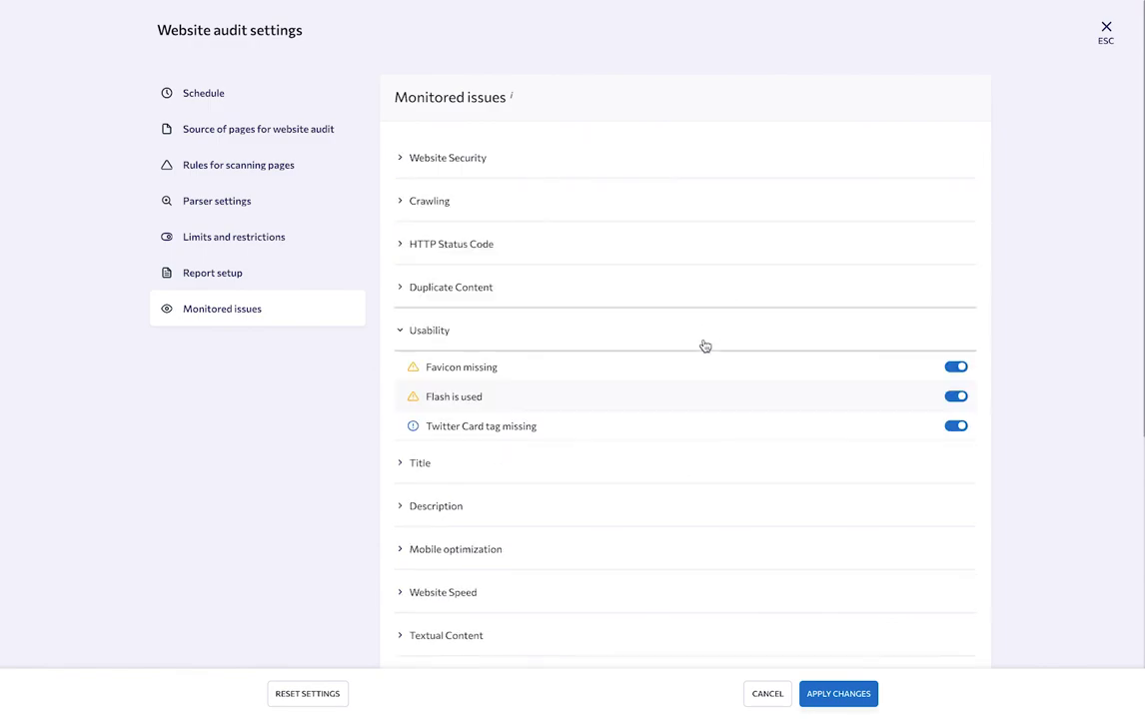
left_click(957, 368)
left_click(957, 398)
left_click(957, 426)
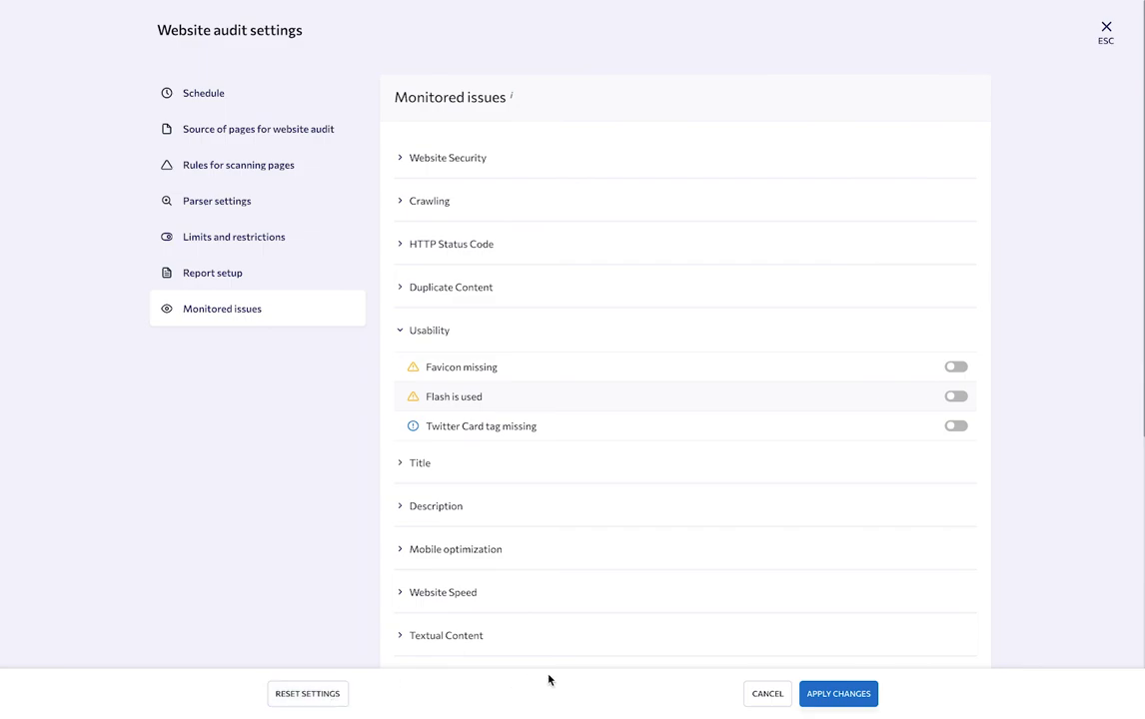
left_click(770, 693)
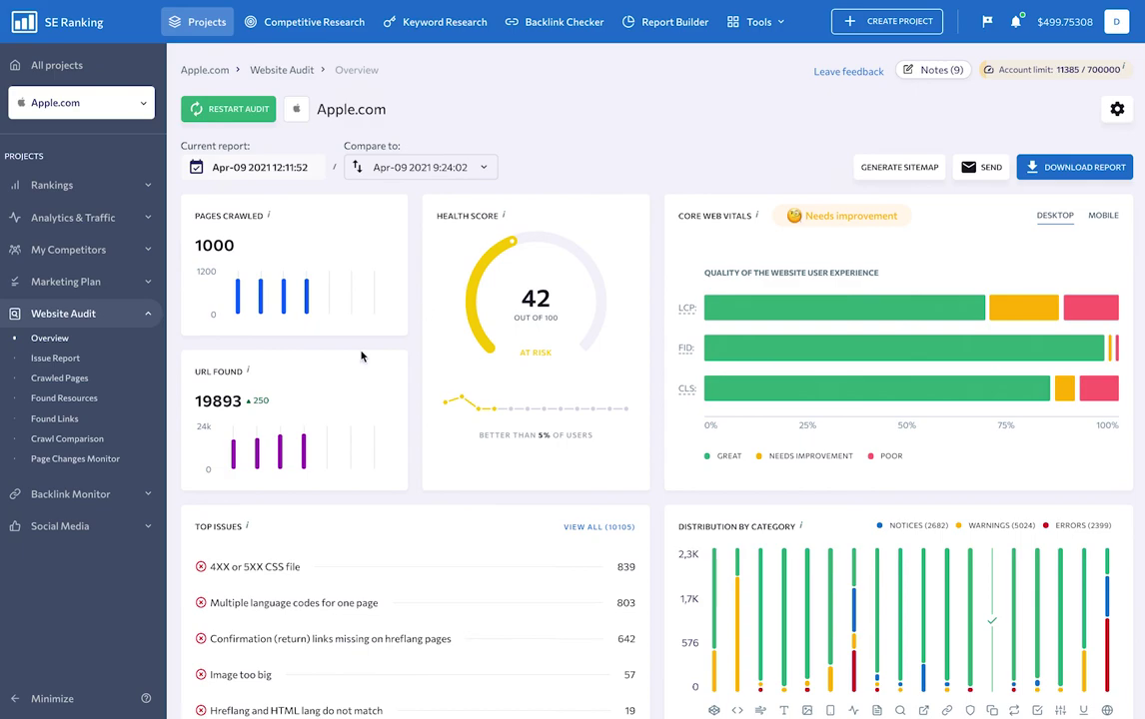
Review the audit overview's top issues, domain metrics, page indexation and HTTP status codes with the navigation collapsed, and expand it again.
left_click(20, 699)
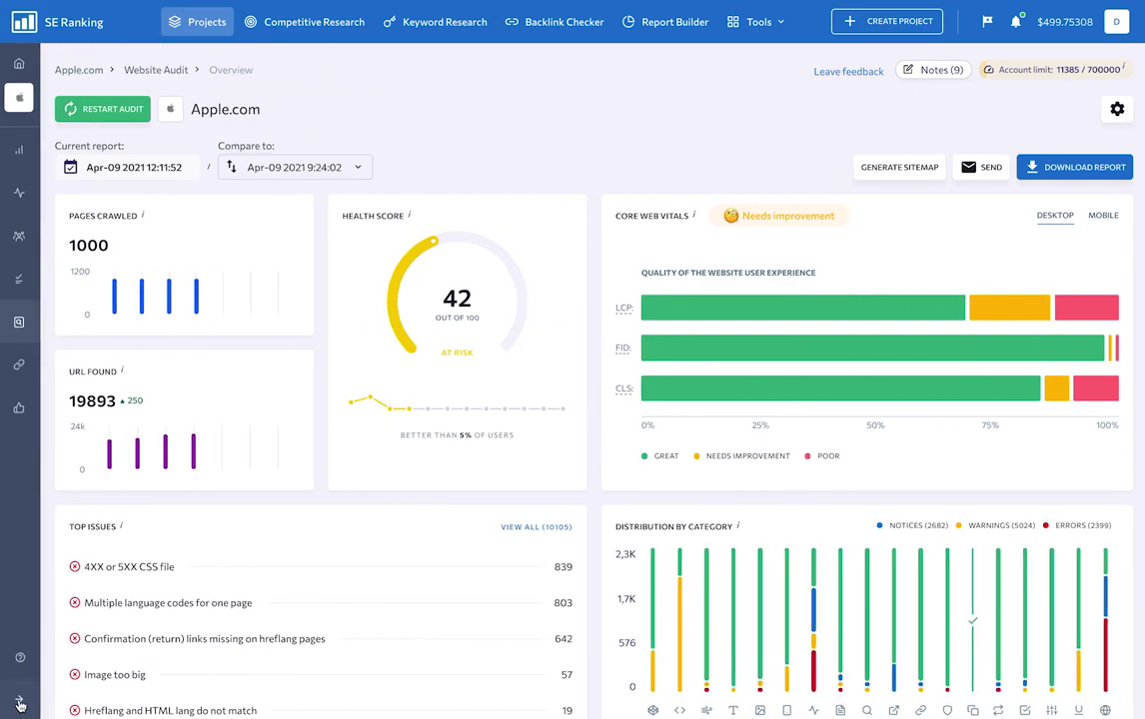
scroll(315, 436, "down", 1)
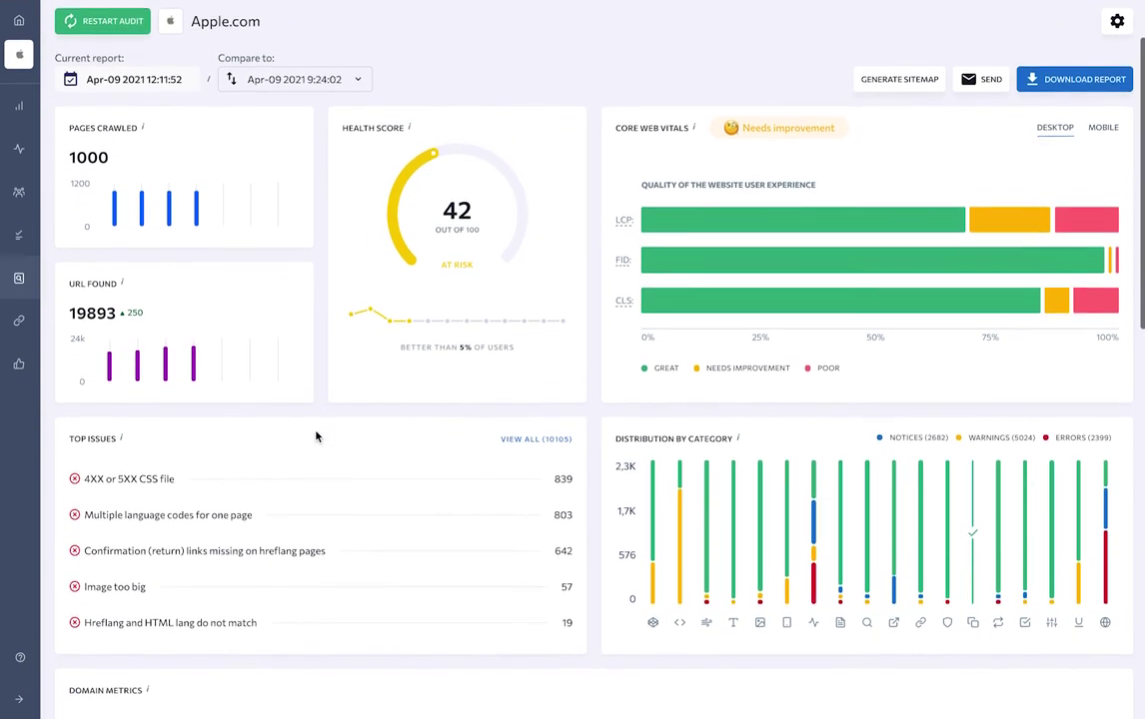
scroll(315, 436, "down", 4)
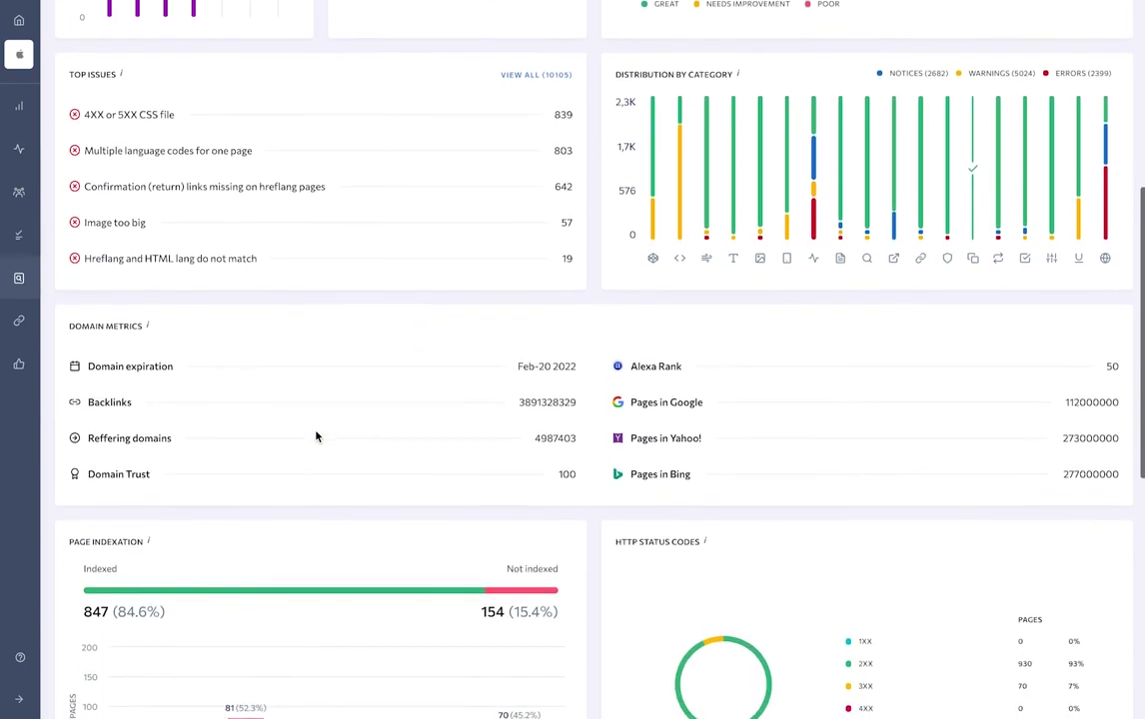
scroll(316, 436, "down", 4)
key("Home")
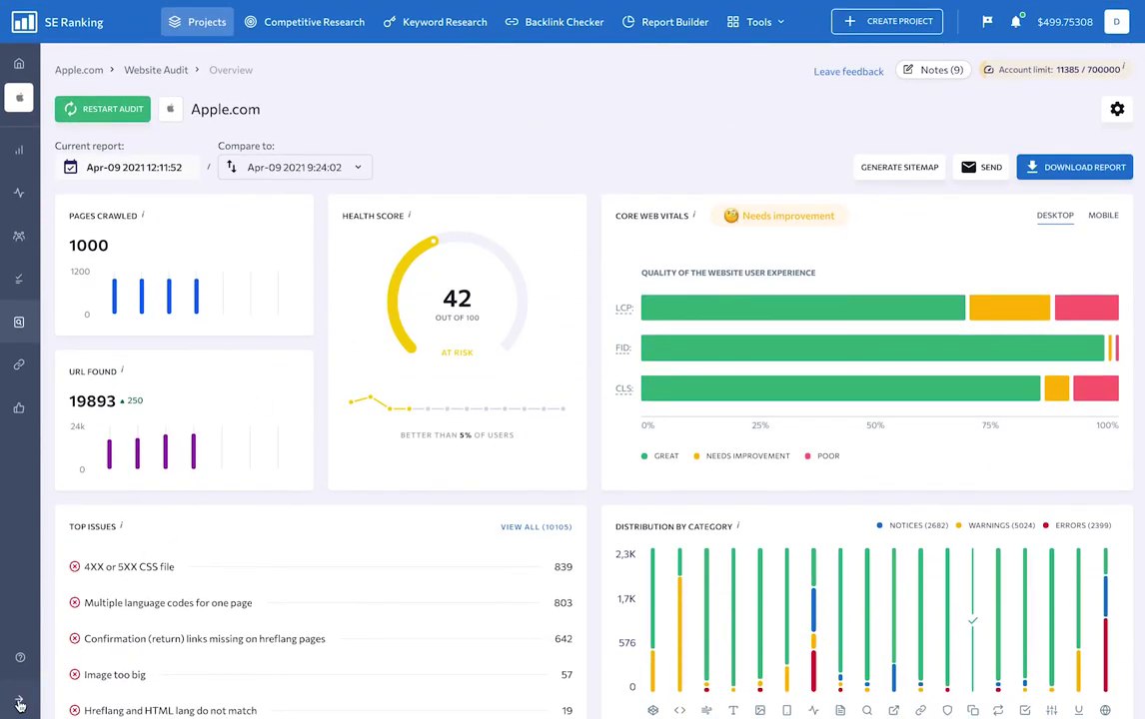
left_click(19, 704)
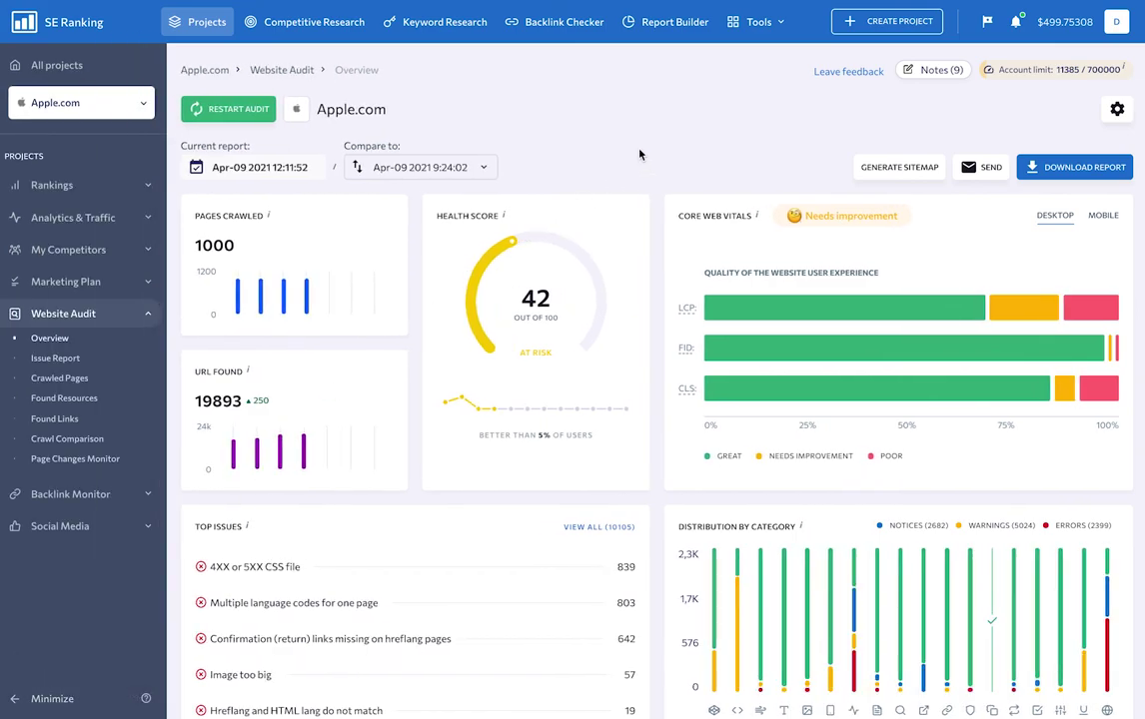